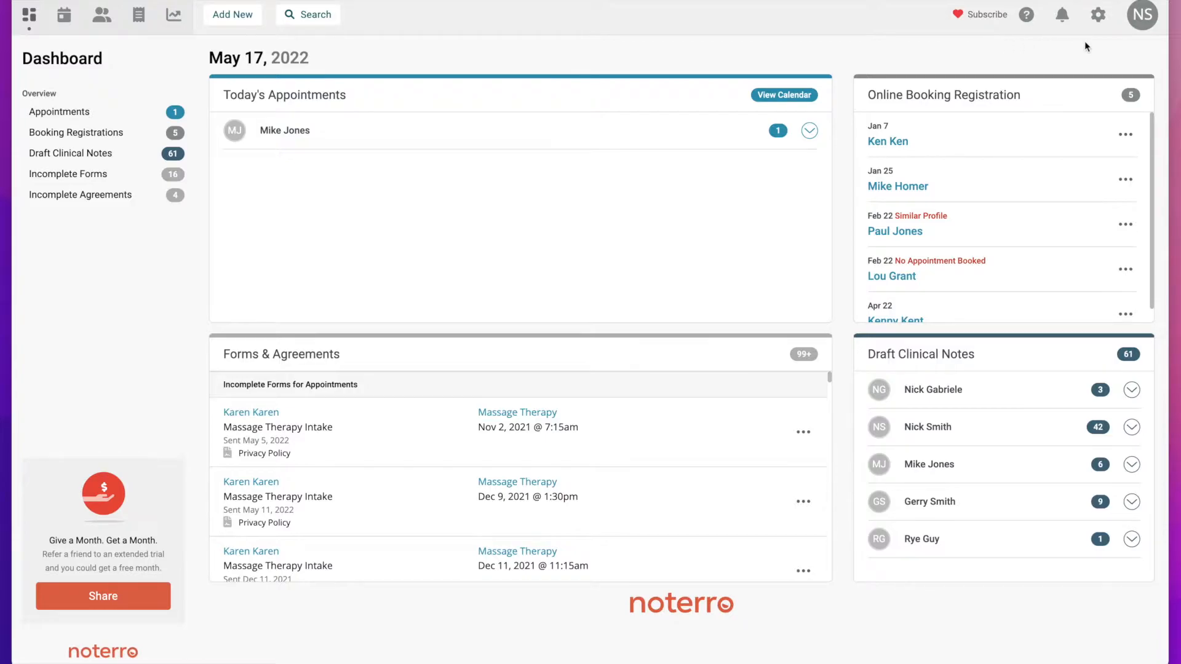
- Open the clinic's template settings at the list of forms
{"action": "left_click", "coordinate": [1099, 16]}
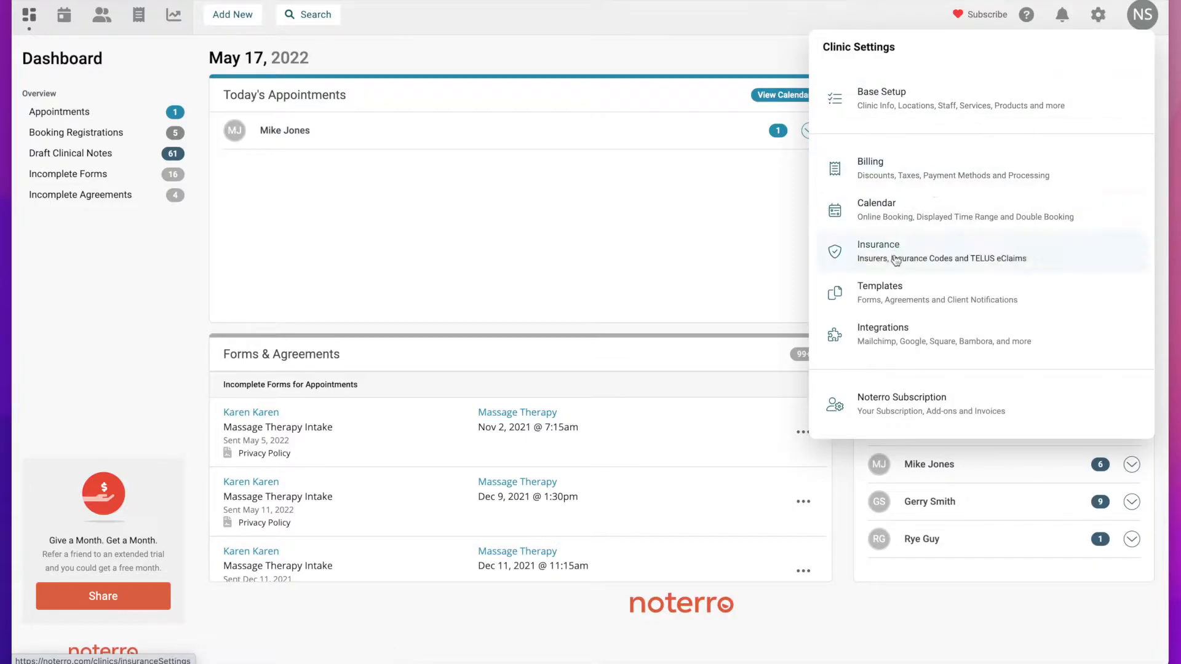
{"action": "left_click", "coordinate": [893, 301]}
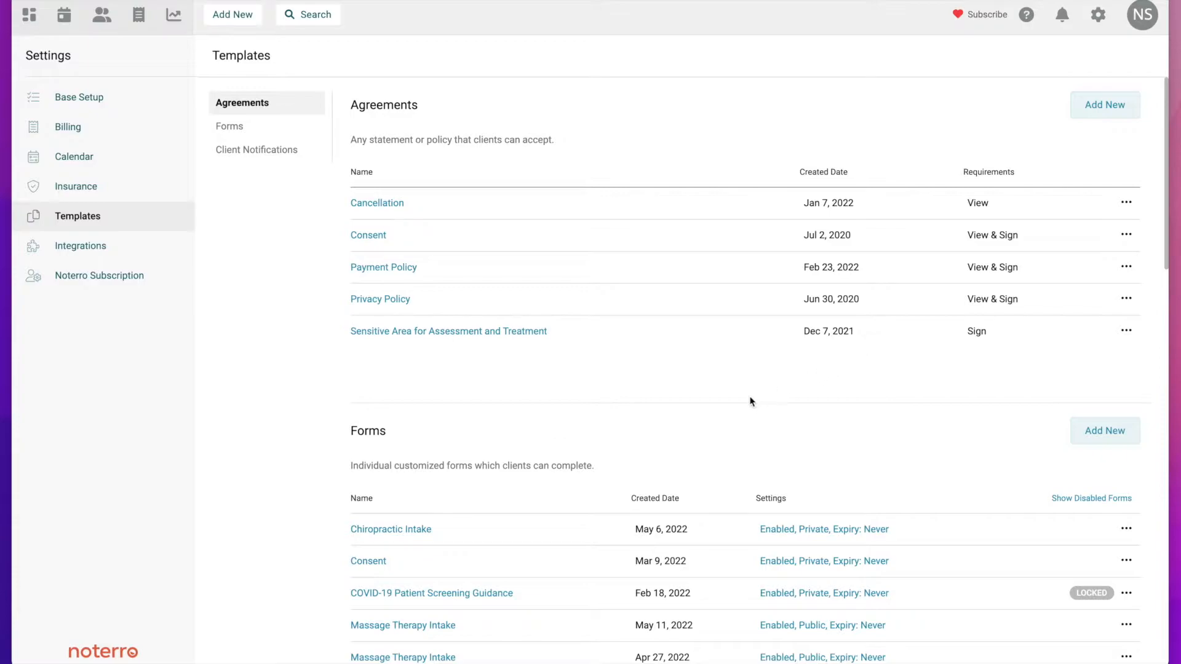
{"action": "scroll", "coordinate": [469, 441], "scroll_direction": "down", "scroll_amount": 1}
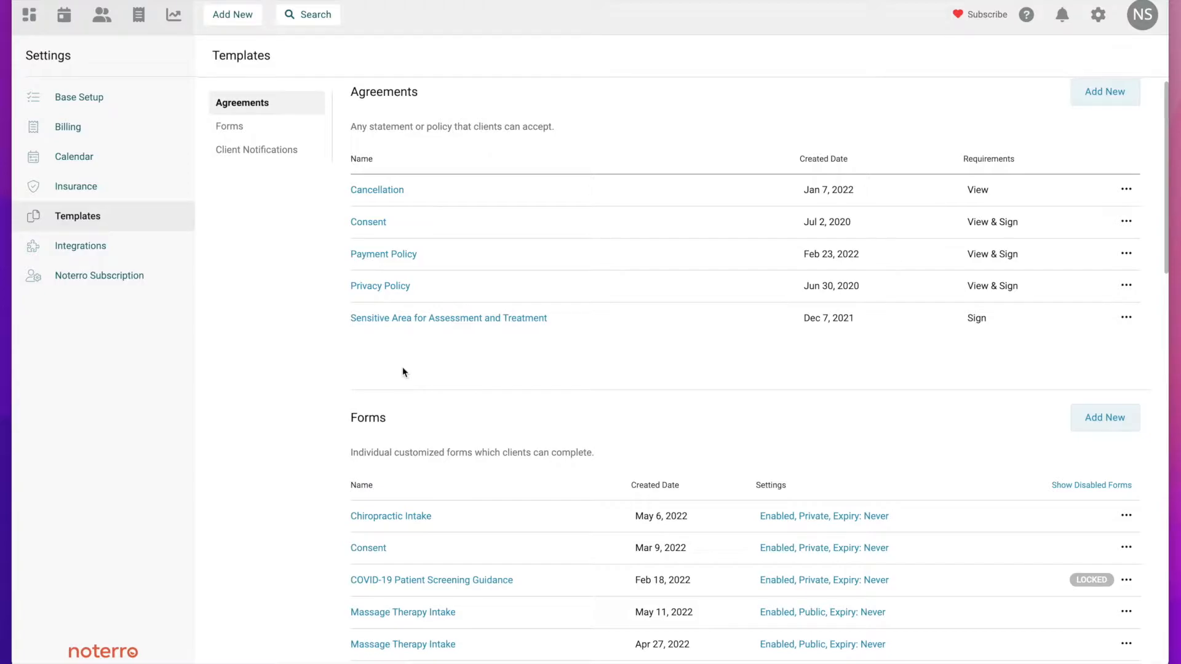
{"action": "scroll", "coordinate": [402, 367], "scroll_direction": "down", "scroll_amount": 5}
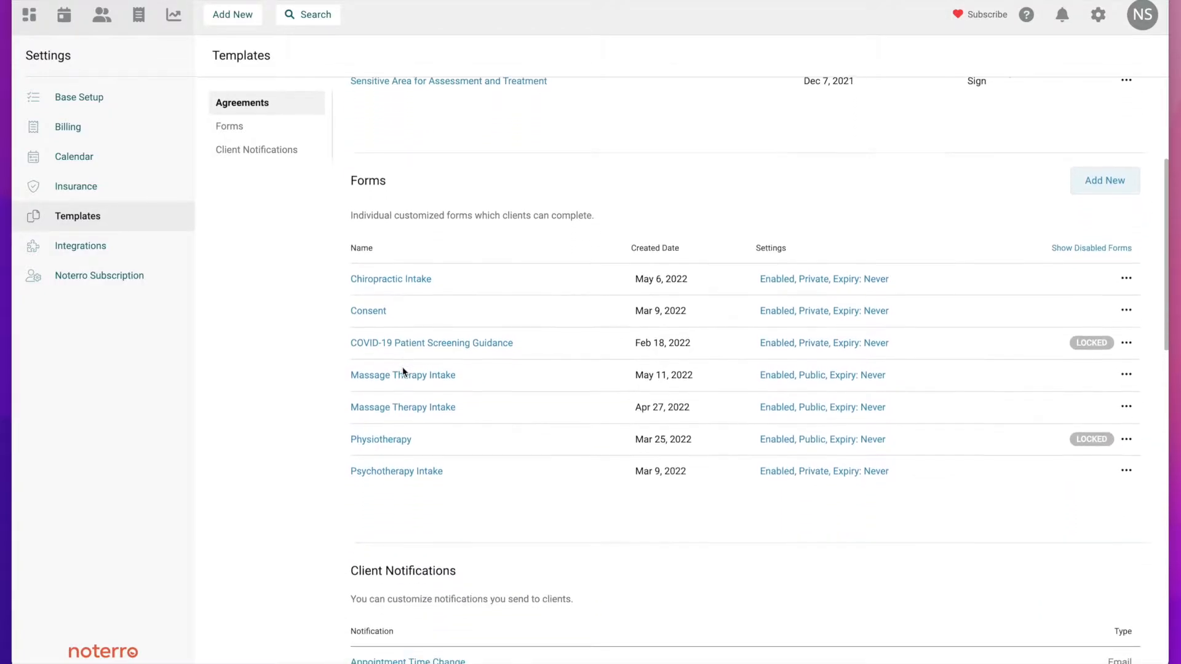
- Browse the ready-made templates and the clinic's own forms, and create a blank form named "New Form"
{"action": "left_click", "coordinate": [1113, 181]}
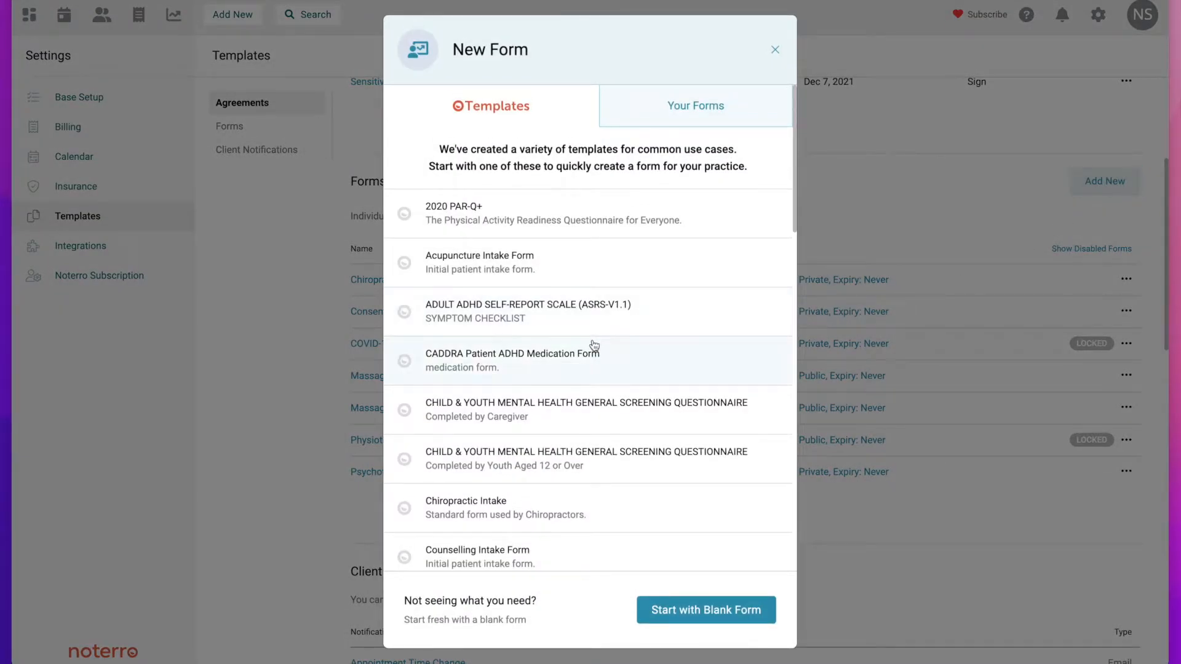
{"action": "scroll", "coordinate": [520, 455], "scroll_direction": "down", "scroll_amount": 3}
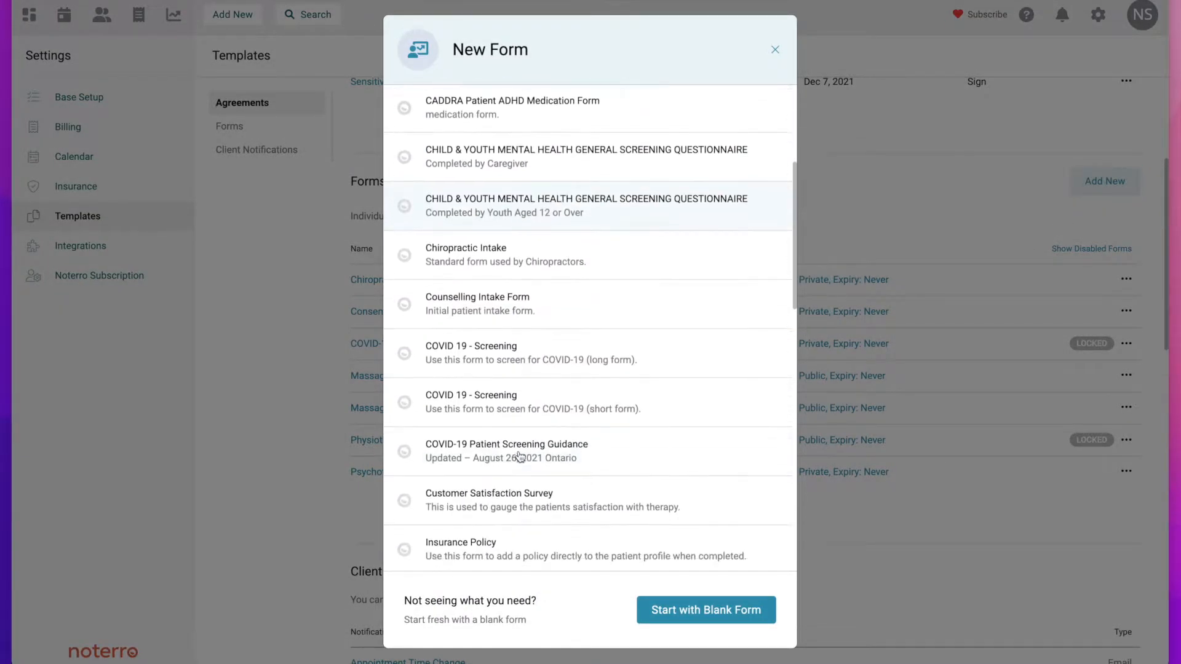
{"action": "scroll", "coordinate": [520, 456], "scroll_direction": "up", "scroll_amount": 3}
{"action": "scroll", "coordinate": [519, 456], "scroll_direction": "up", "scroll_amount": 1}
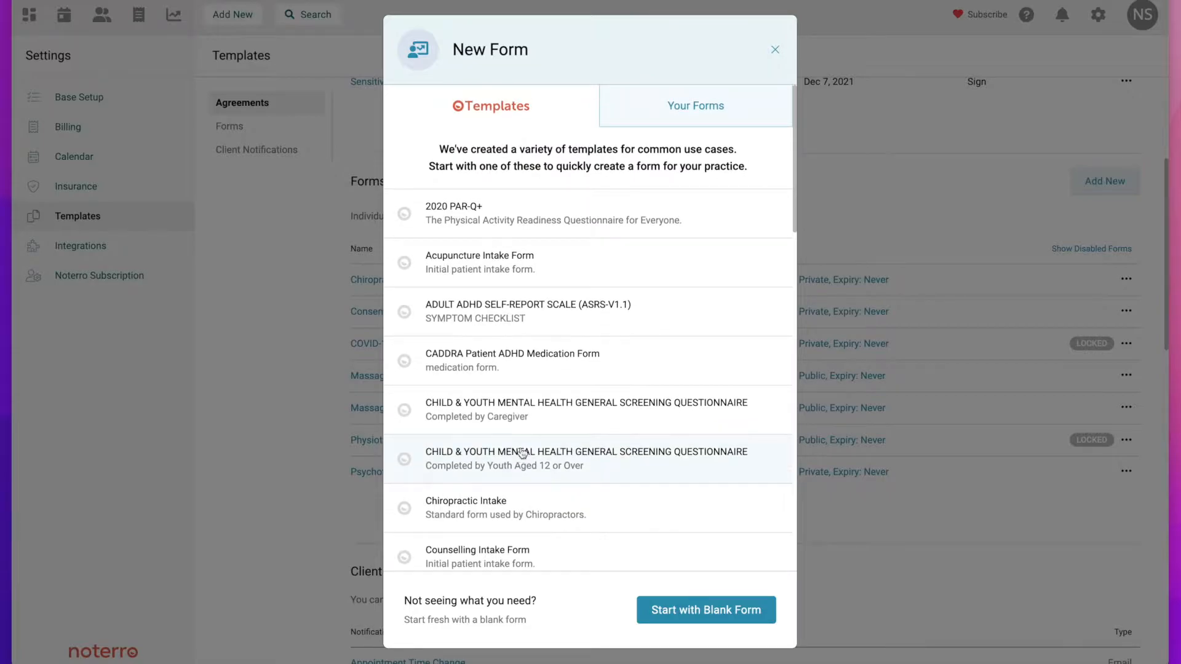
{"action": "left_click", "coordinate": [691, 111]}
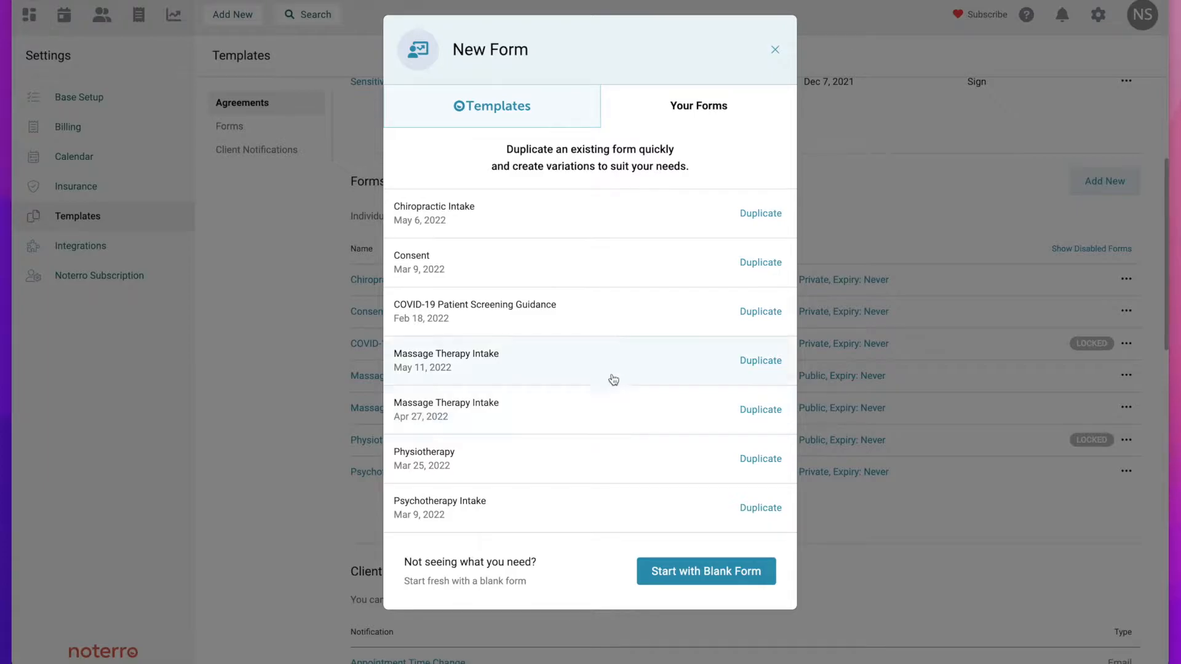
{"action": "left_click", "coordinate": [684, 572]}
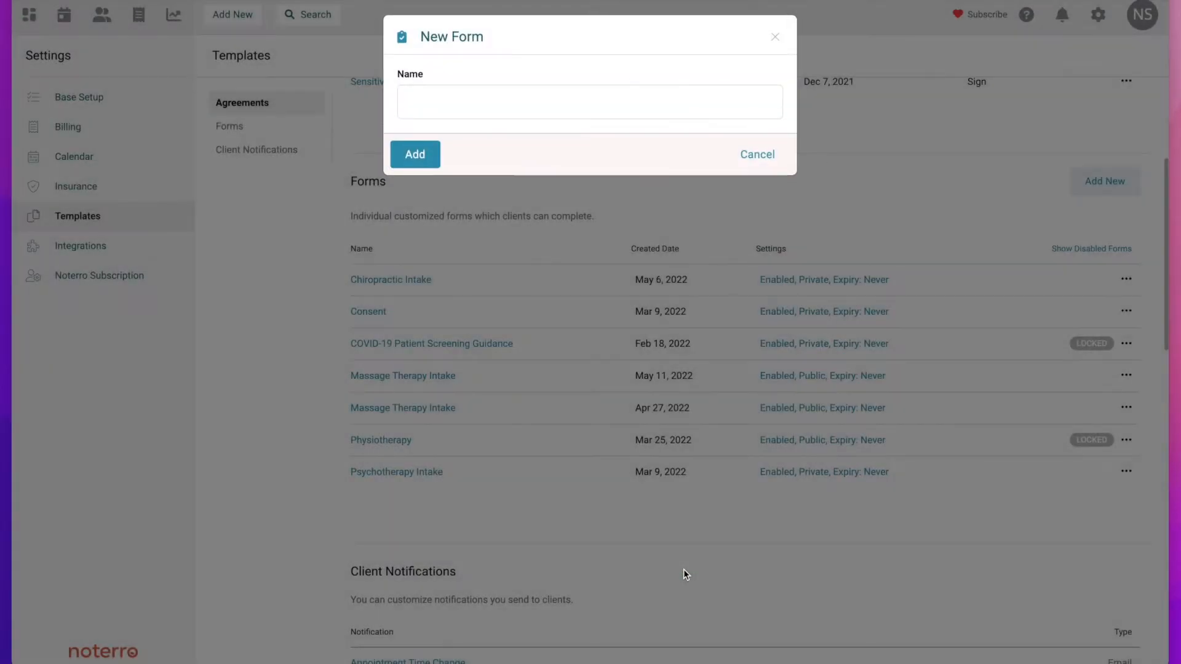
{"action": "left_click", "coordinate": [431, 104]}
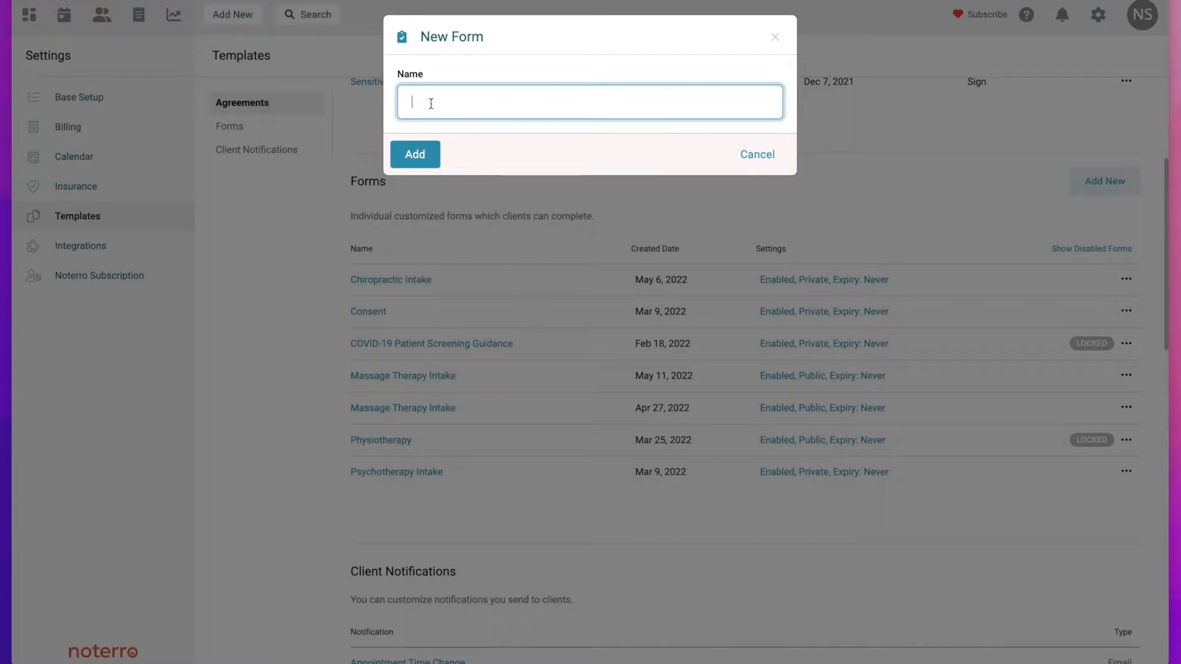
{"action": "type", "text": "New Form"}
{"action": "left_click", "coordinate": [408, 158]}
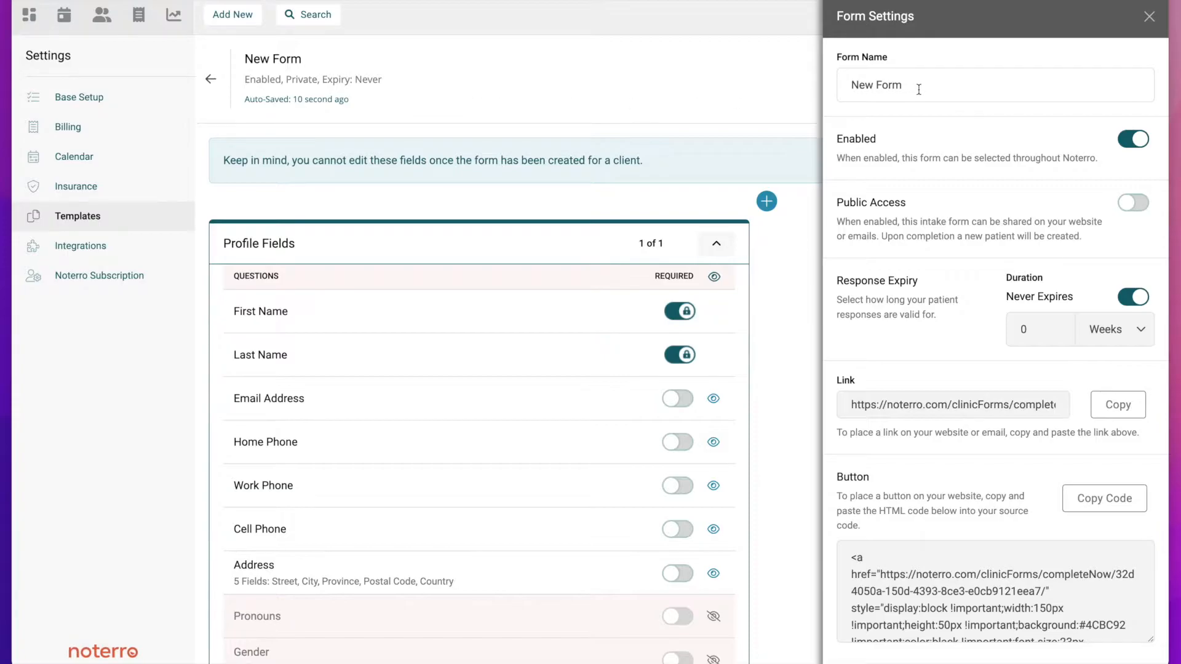
- Rename the form to "Intake Form" and enable its public access, keeping responses set to never expire
{"action": "double_click", "coordinate": [872, 86]}
{"action": "type", "text": "Intake"}
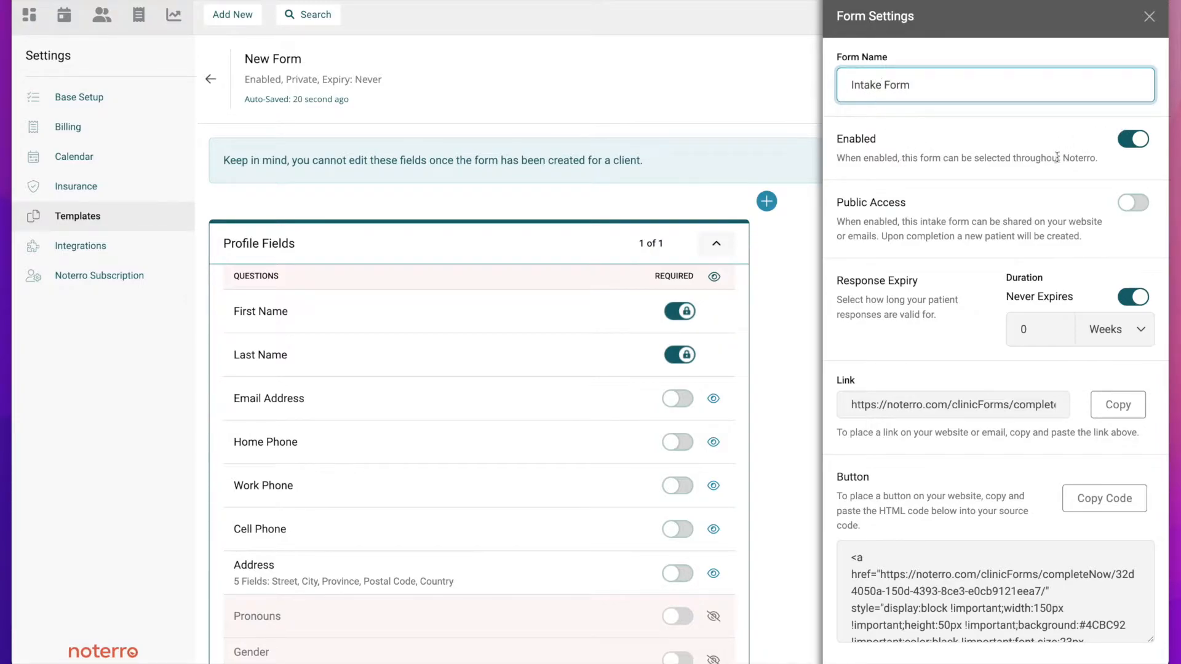
{"action": "left_click", "coordinate": [1130, 203]}
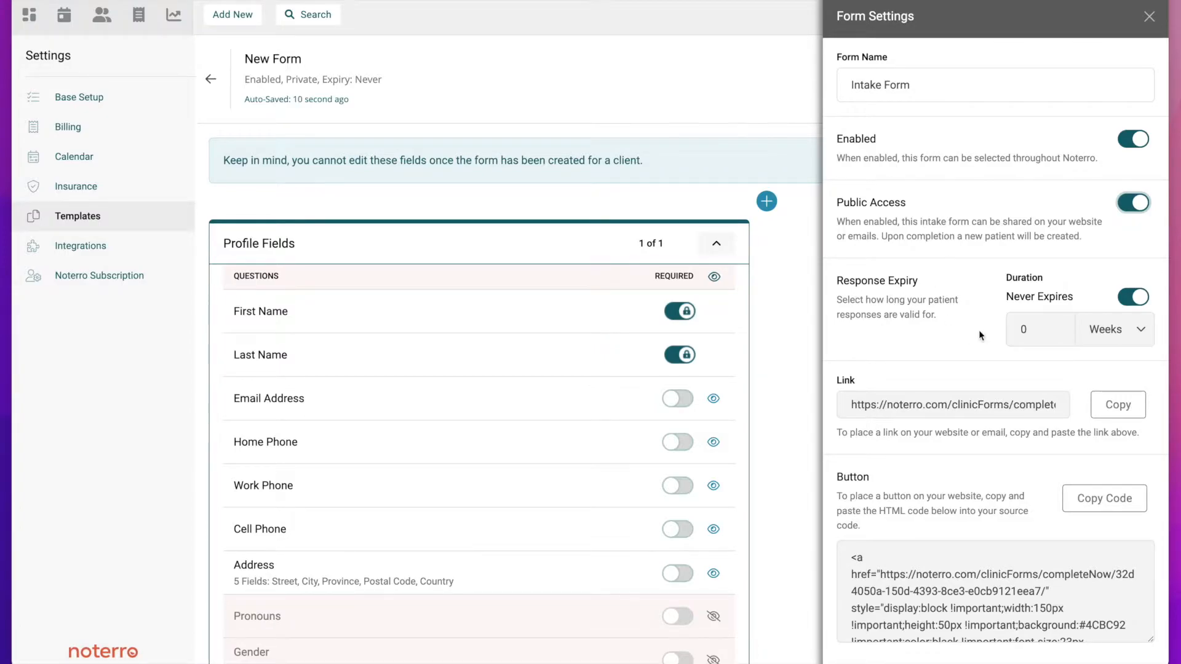
{"action": "left_click", "coordinate": [1138, 298]}
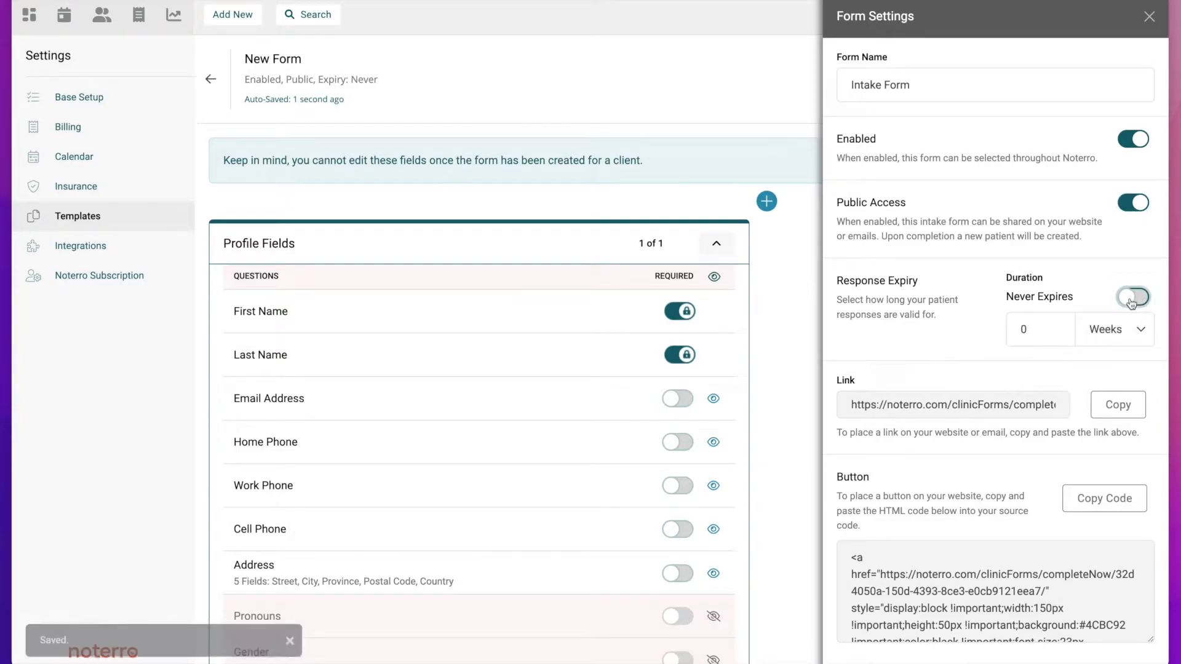
{"action": "left_click", "coordinate": [1131, 300]}
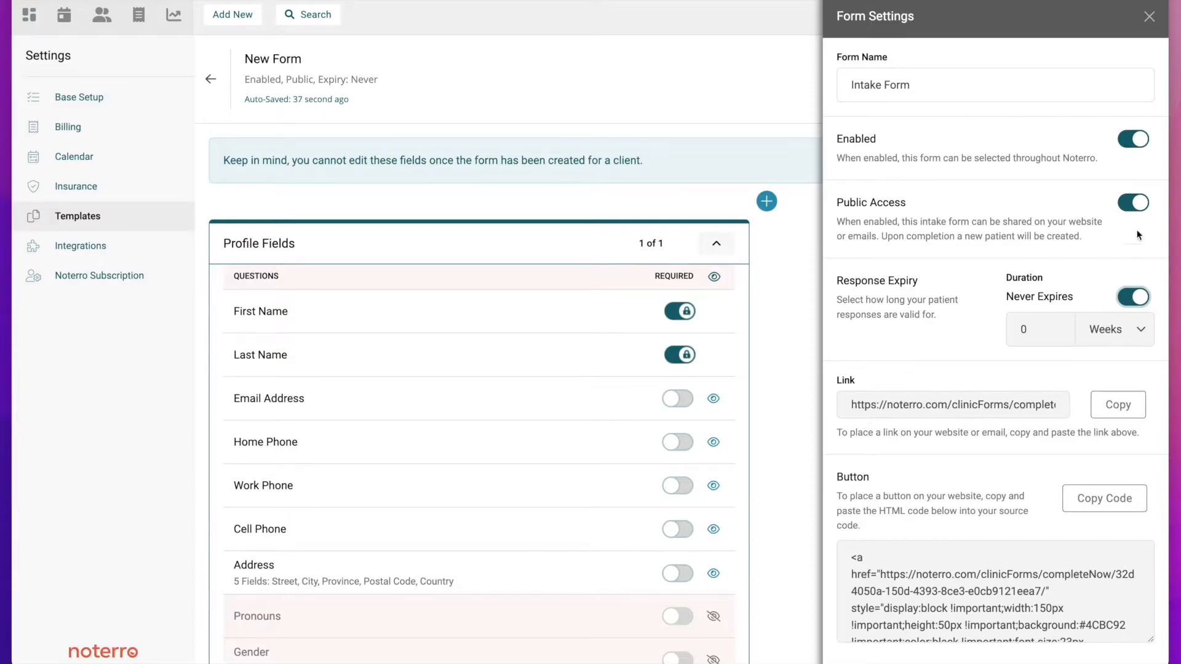
{"action": "left_click", "coordinate": [1149, 20]}
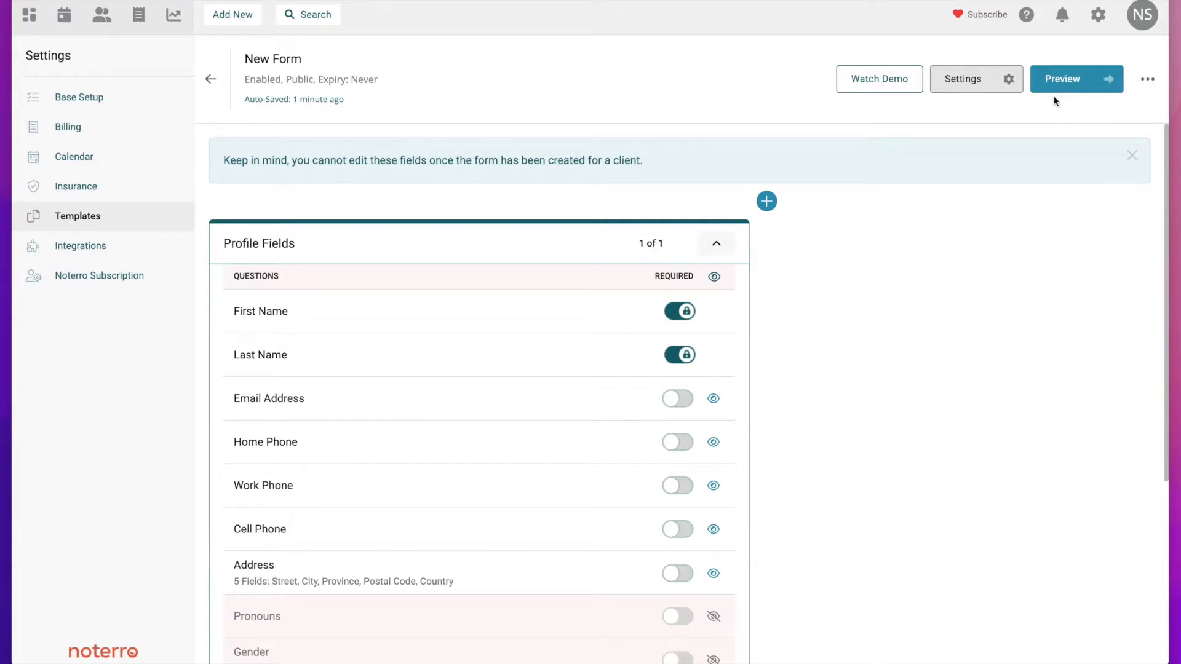
- Hide the Email Address question in the form's Profile Fields section
{"action": "scroll", "coordinate": [890, 316], "scroll_direction": "down", "scroll_amount": 2}
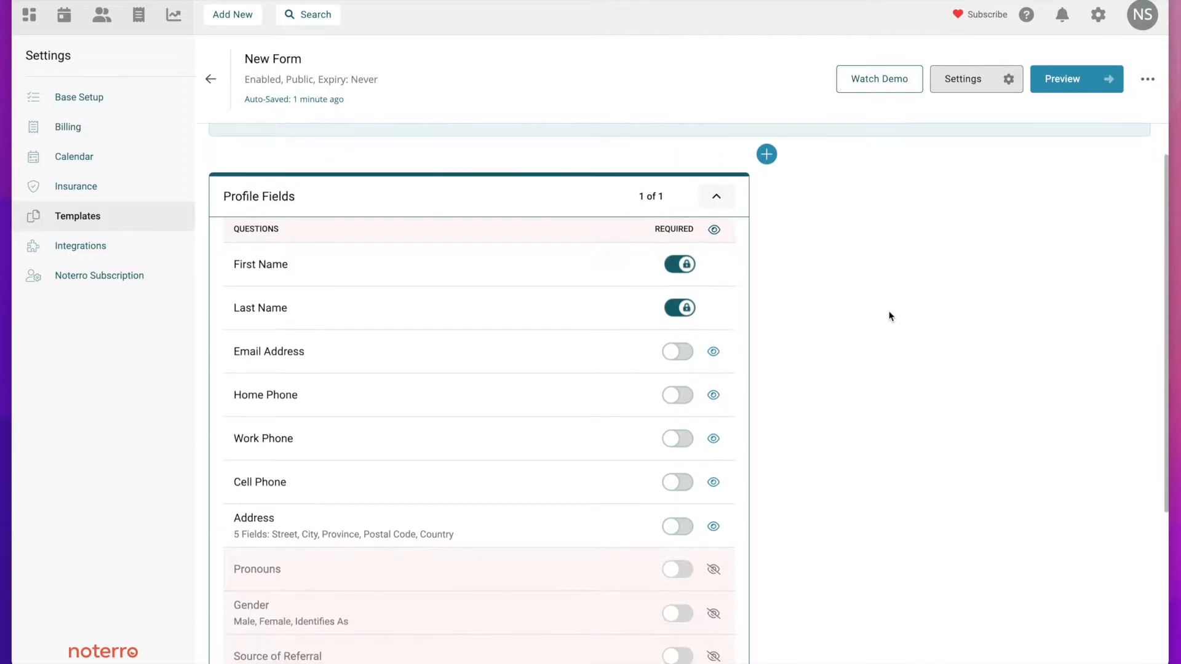
{"action": "scroll", "coordinate": [890, 316], "scroll_direction": "down", "scroll_amount": 1}
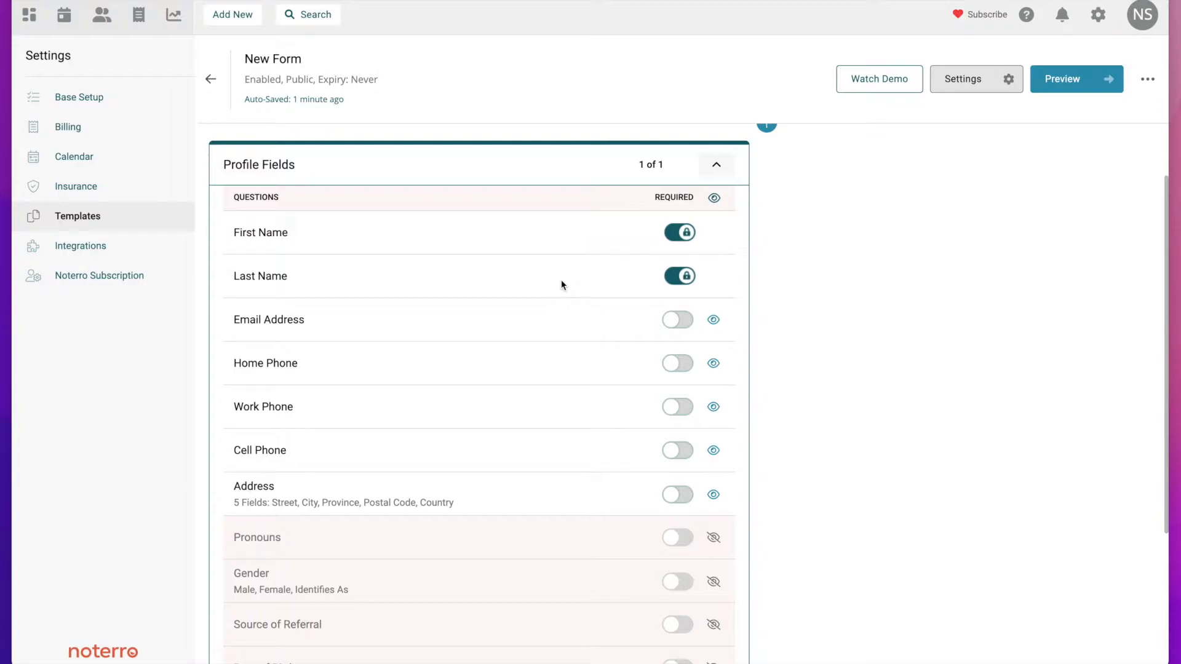
{"action": "scroll", "coordinate": [561, 283], "scroll_direction": "down", "scroll_amount": 2}
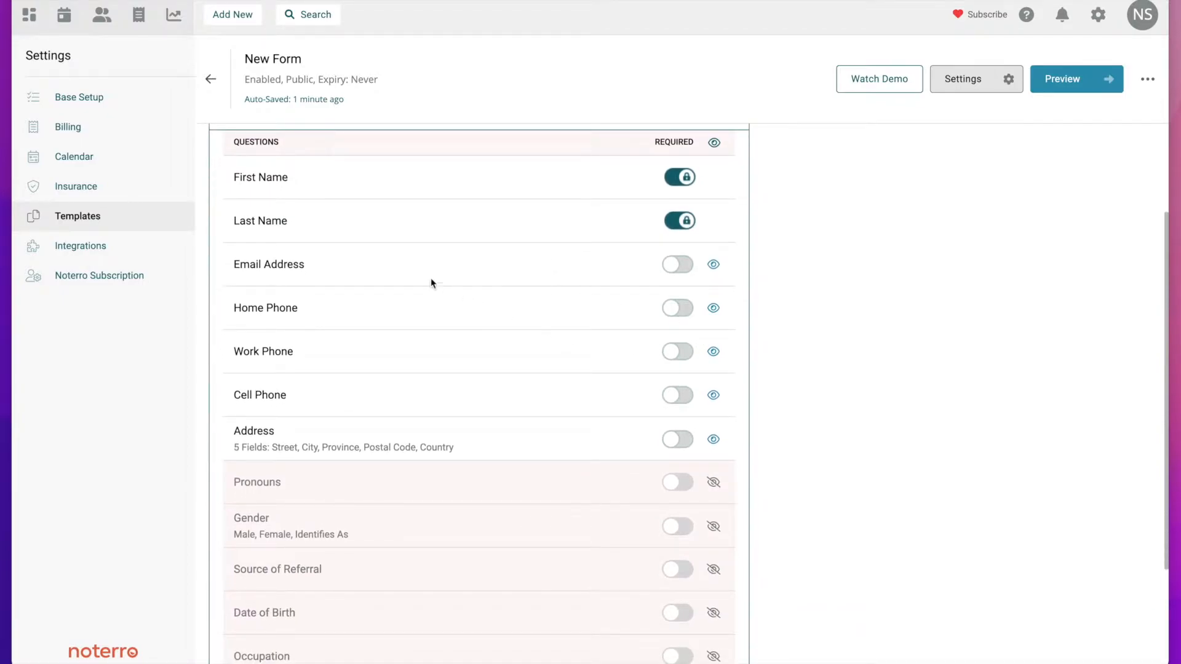
{"action": "left_click", "coordinate": [714, 266]}
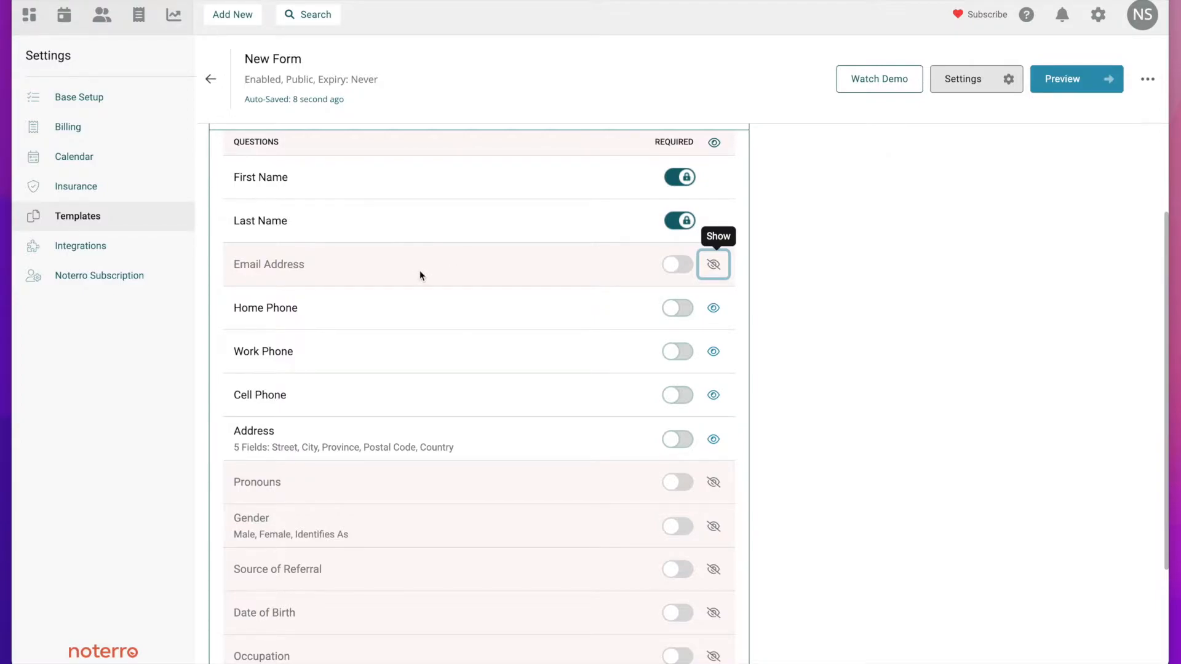
- Try Home Phone as a required question, revert it to optional, and collapse the Profile Fields section
{"action": "left_click", "coordinate": [671, 311]}
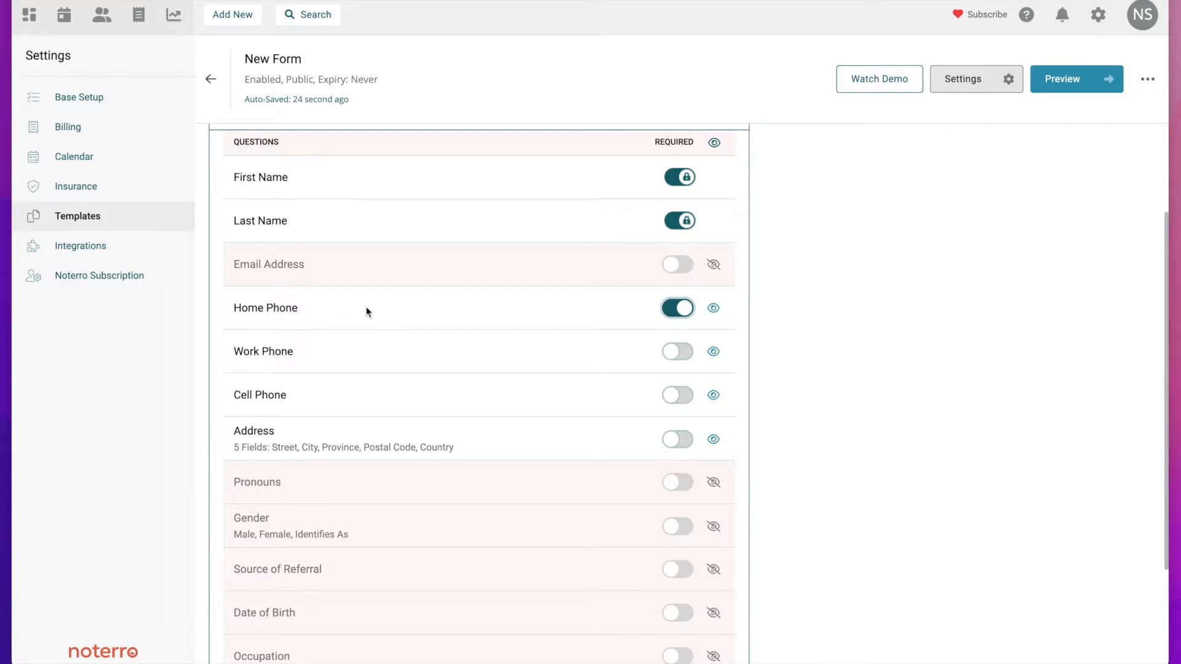
{"action": "left_click", "coordinate": [684, 311]}
{"action": "scroll", "coordinate": [612, 423], "scroll_direction": "down", "scroll_amount": 3}
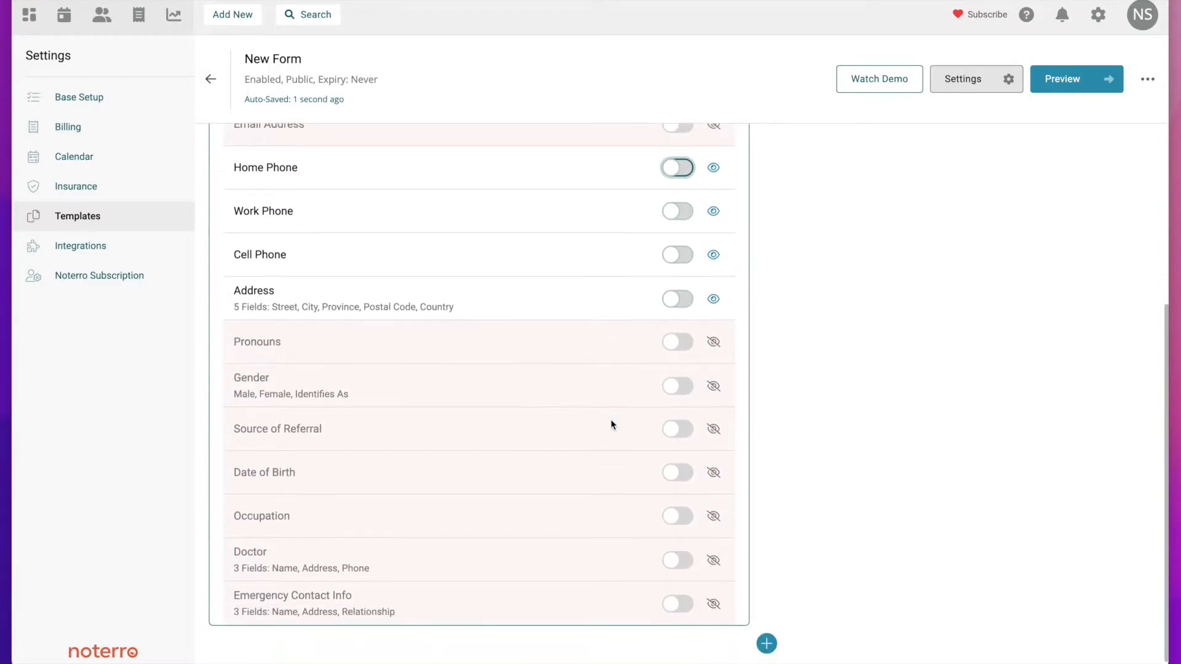
{"action": "scroll", "coordinate": [612, 423], "scroll_direction": "up", "scroll_amount": 3}
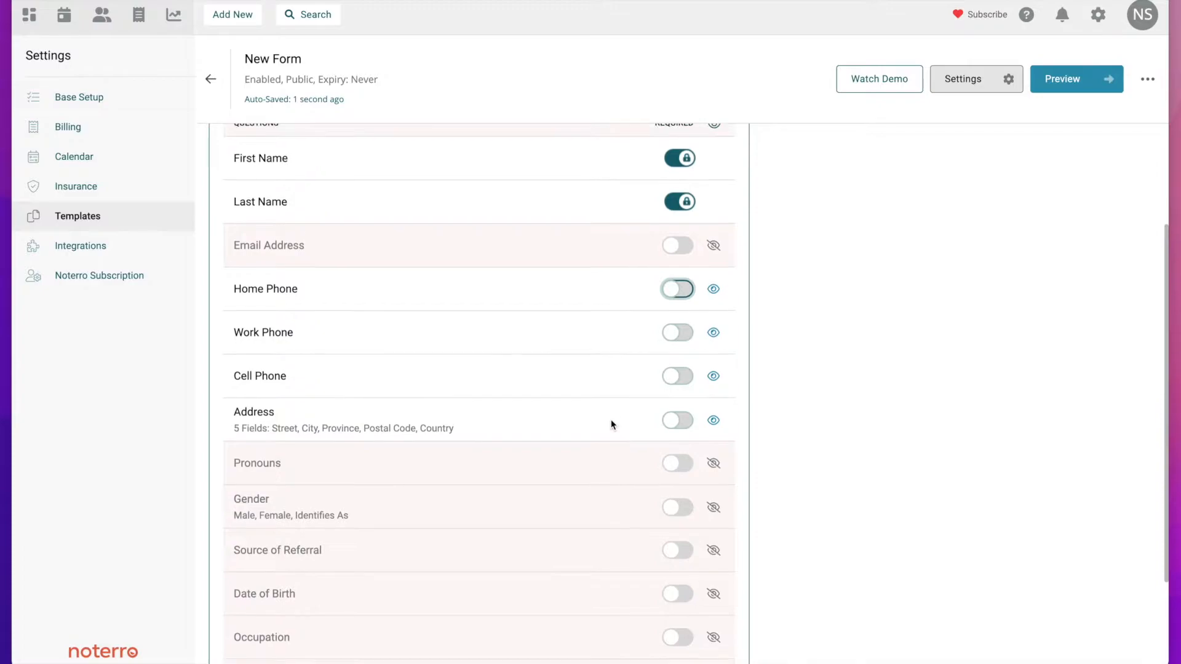
{"action": "scroll", "coordinate": [612, 423], "scroll_direction": "up", "scroll_amount": 3}
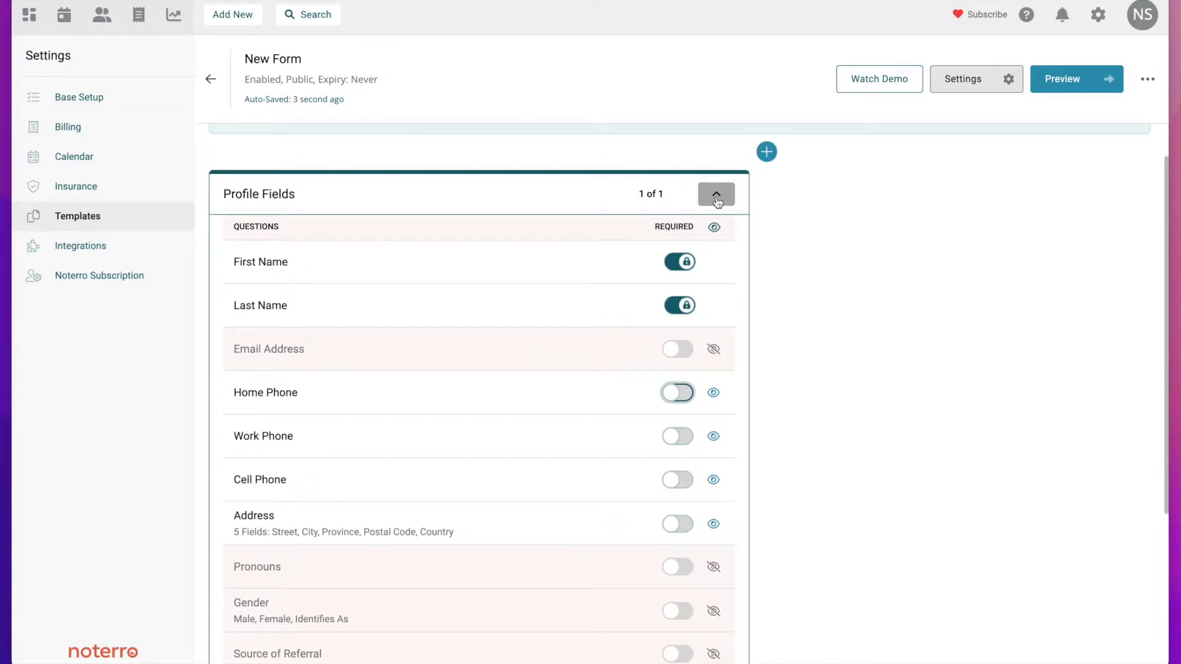
{"action": "left_click", "coordinate": [716, 196]}
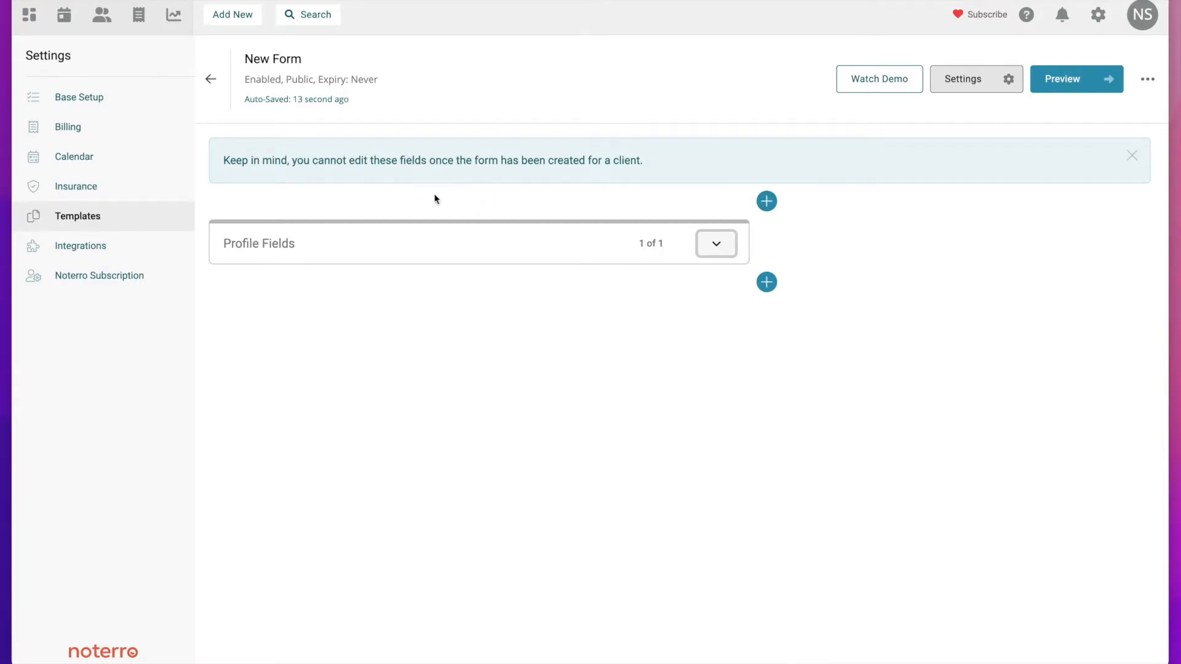
- Add an empty Text section above Profile Fields and collapse it
{"action": "left_click", "coordinate": [765, 203]}
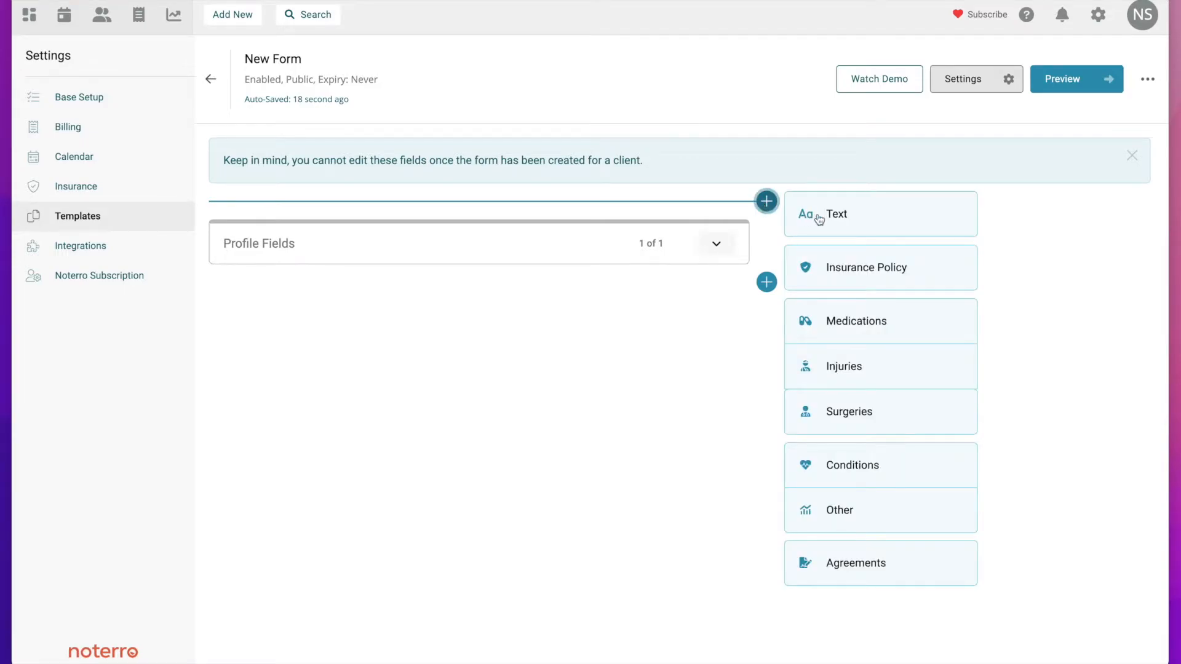
{"action": "left_click", "coordinate": [843, 227]}
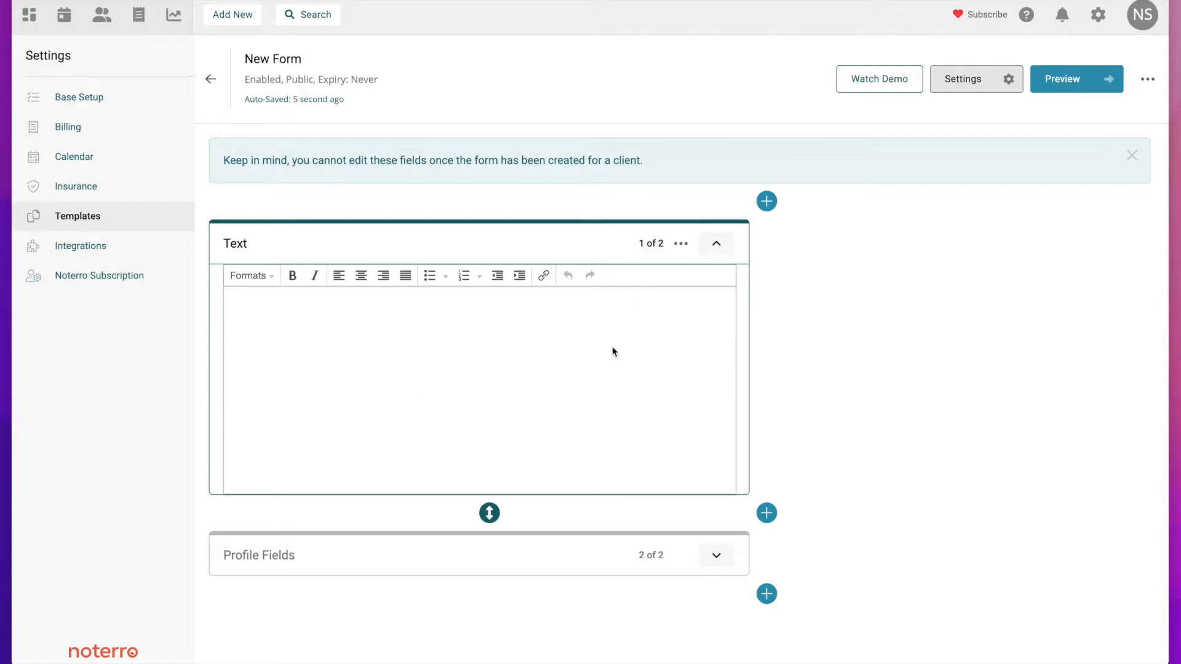
{"action": "left_click", "coordinate": [769, 207]}
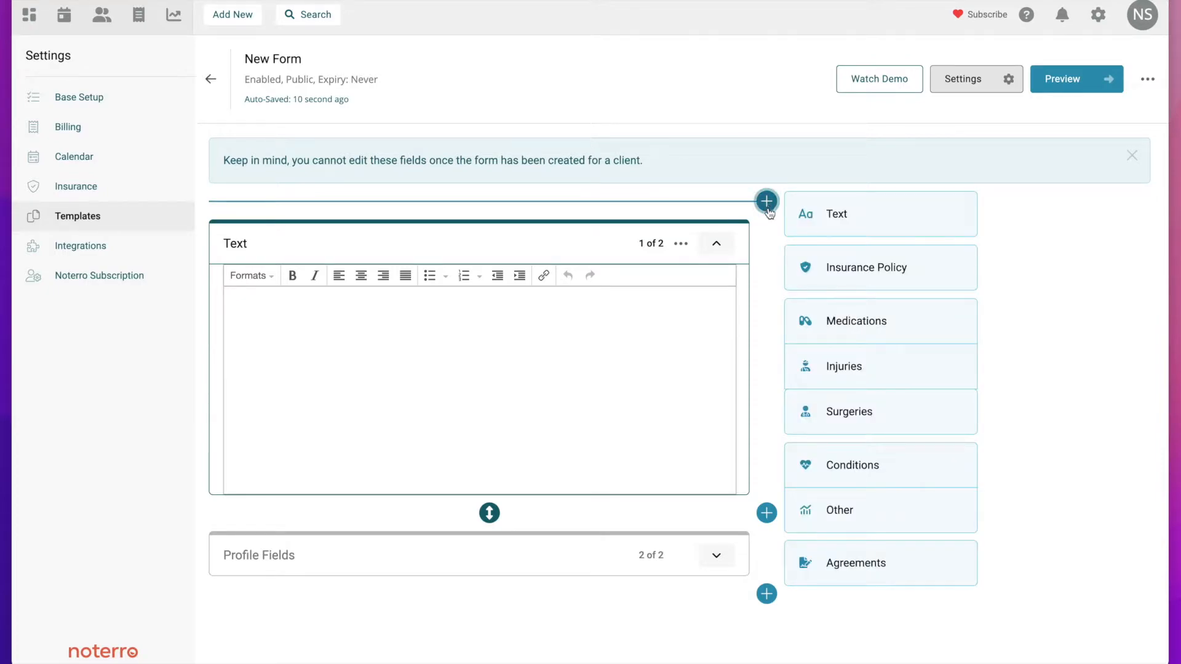
{"action": "left_click", "coordinate": [761, 257]}
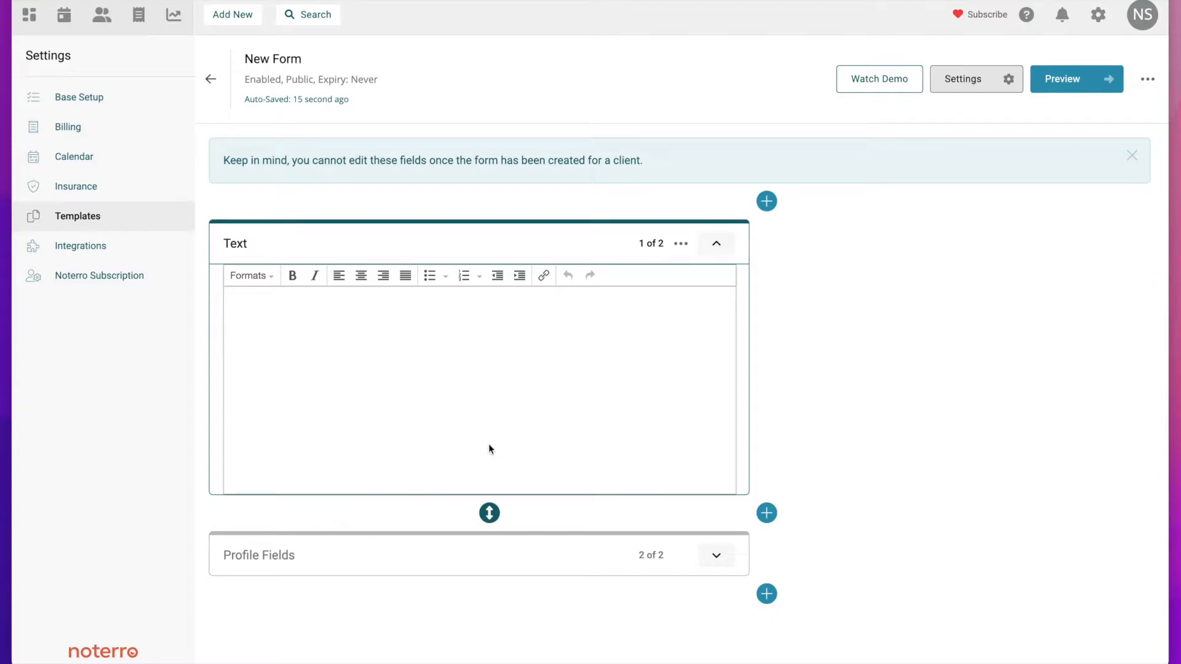
{"action": "left_click", "coordinate": [717, 245]}
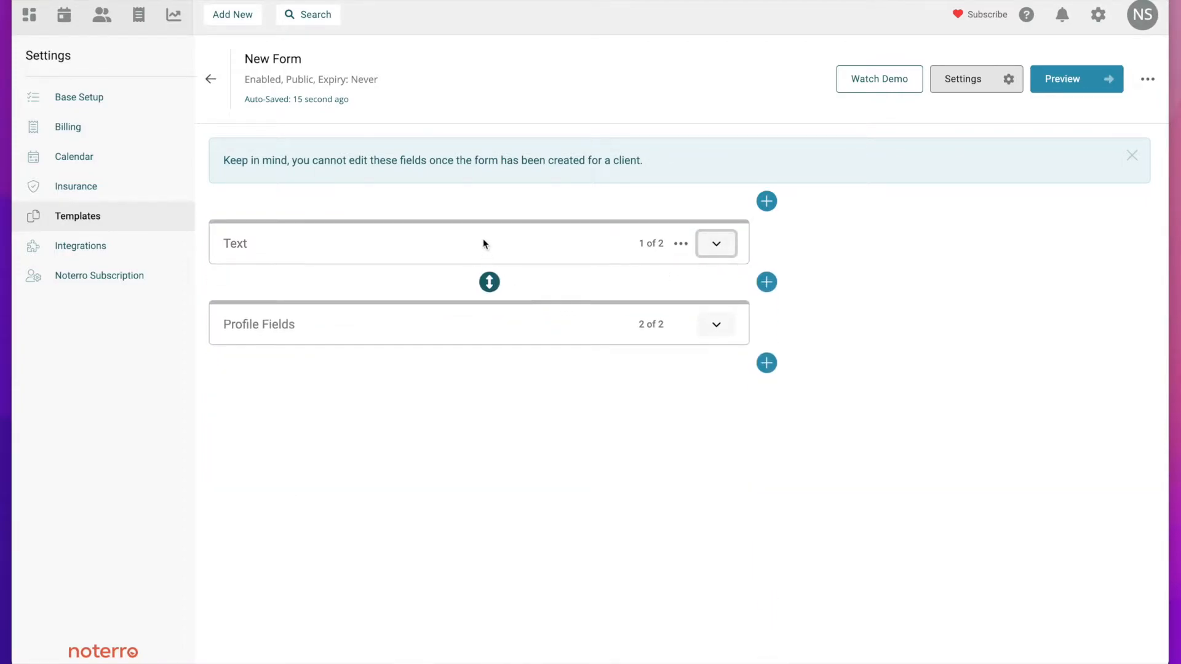
- Try moving the Text section below Profile Fields, and restore it to the first position
{"action": "left_click", "coordinate": [490, 287]}
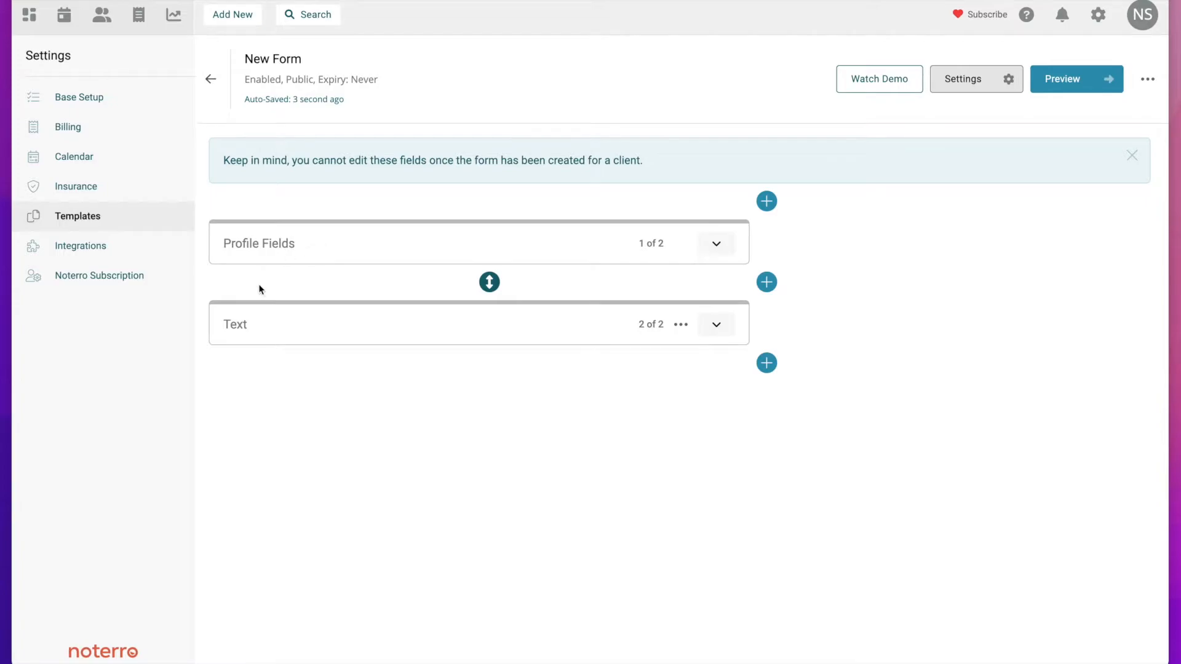
{"action": "left_click", "coordinate": [490, 283]}
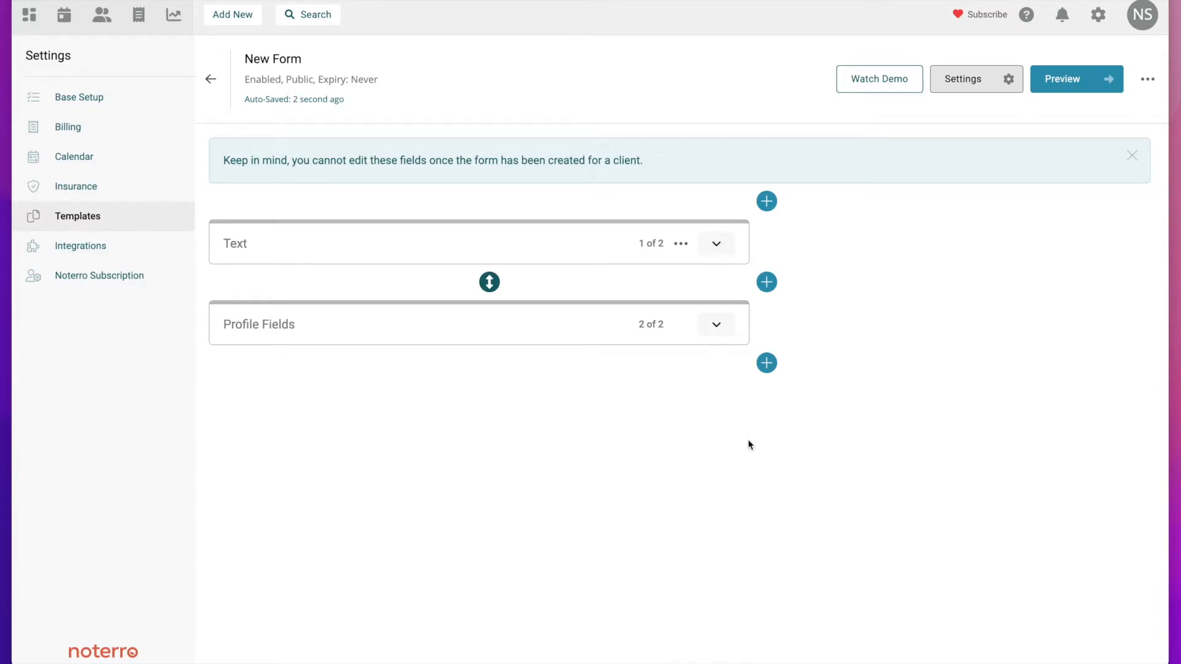
- Add an Insurance Policy section below the Profile Fields section
{"action": "left_click", "coordinate": [766, 364]}
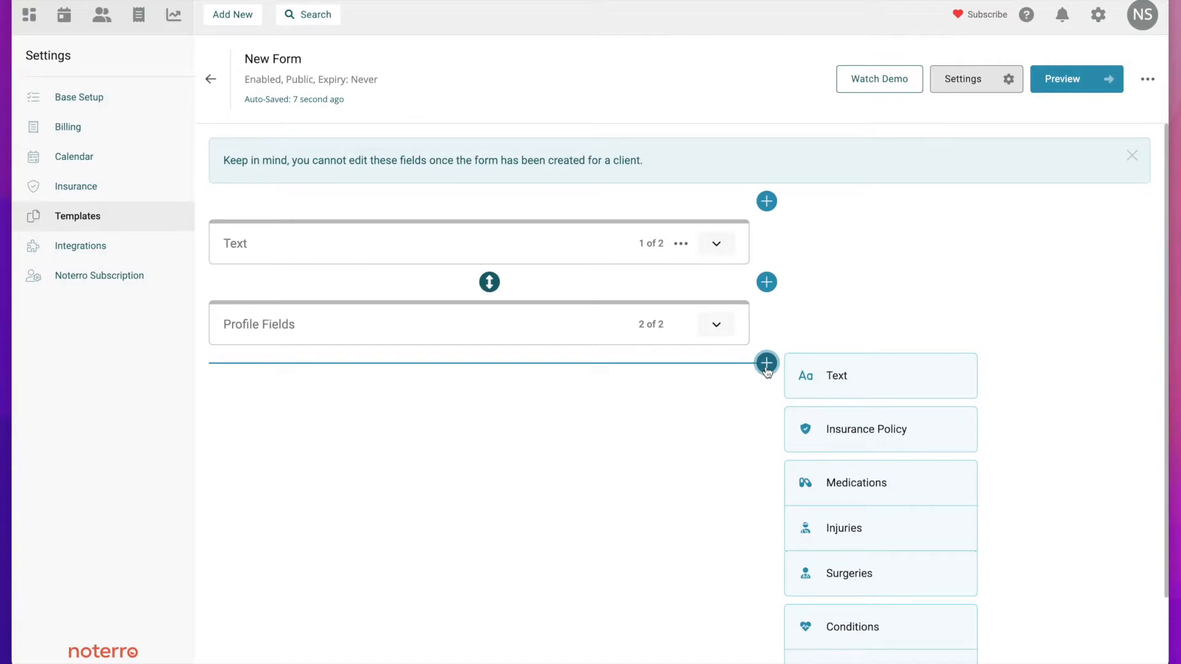
{"action": "scroll", "coordinate": [986, 298], "scroll_direction": "down", "scroll_amount": 1}
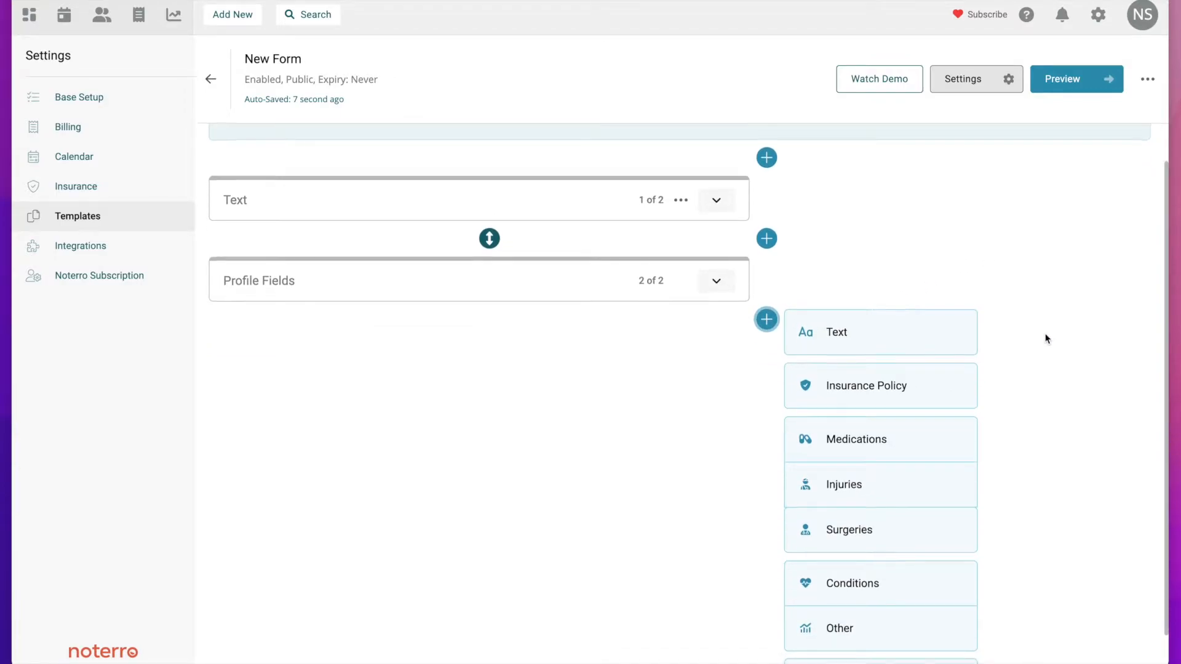
{"action": "scroll", "coordinate": [1047, 339], "scroll_direction": "down", "scroll_amount": 1}
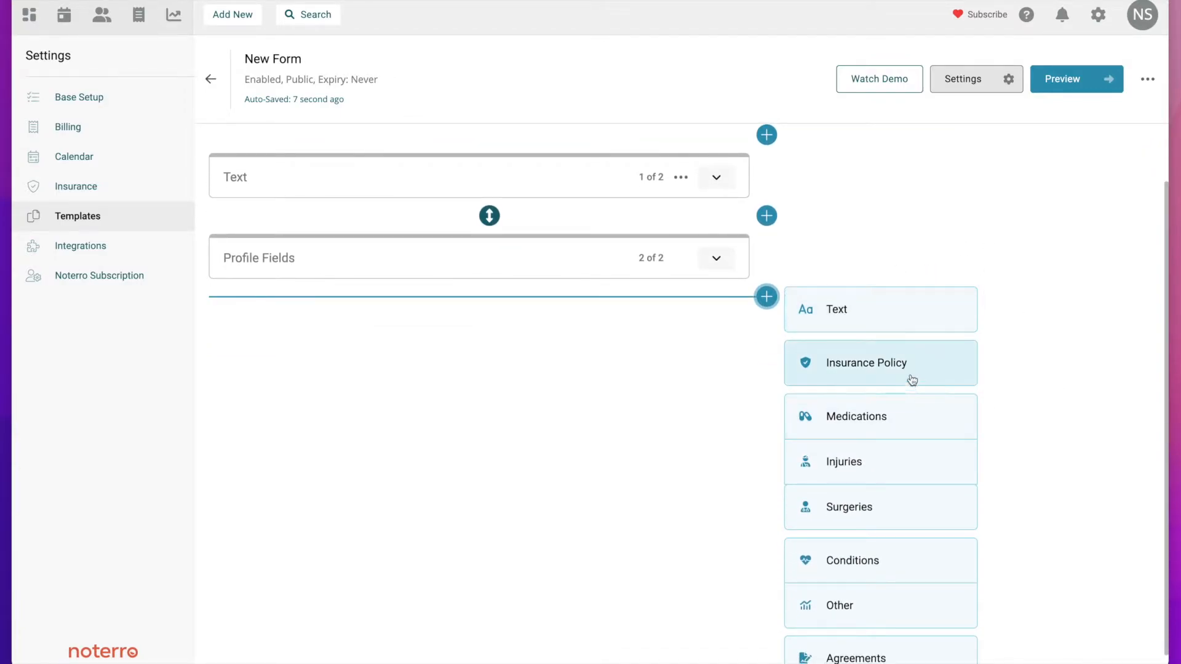
{"action": "left_click", "coordinate": [877, 367]}
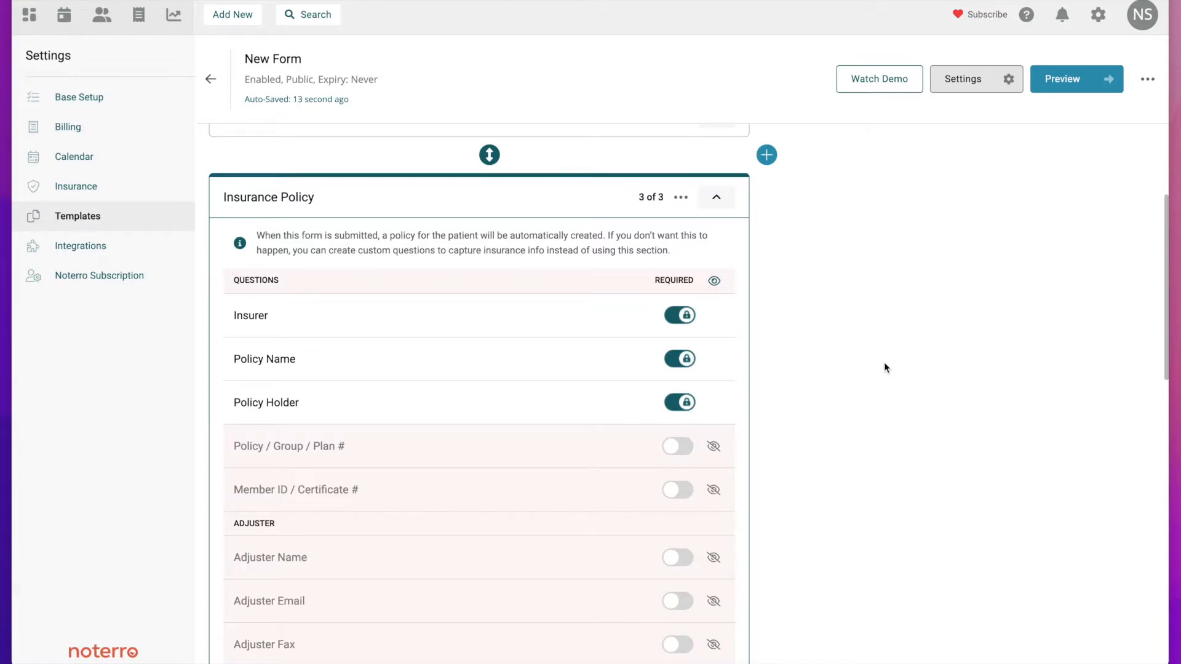
- Try showing the Provider Type question in the Insurance Policy section, and hide it again
{"action": "scroll", "coordinate": [843, 392], "scroll_direction": "down", "scroll_amount": 1}
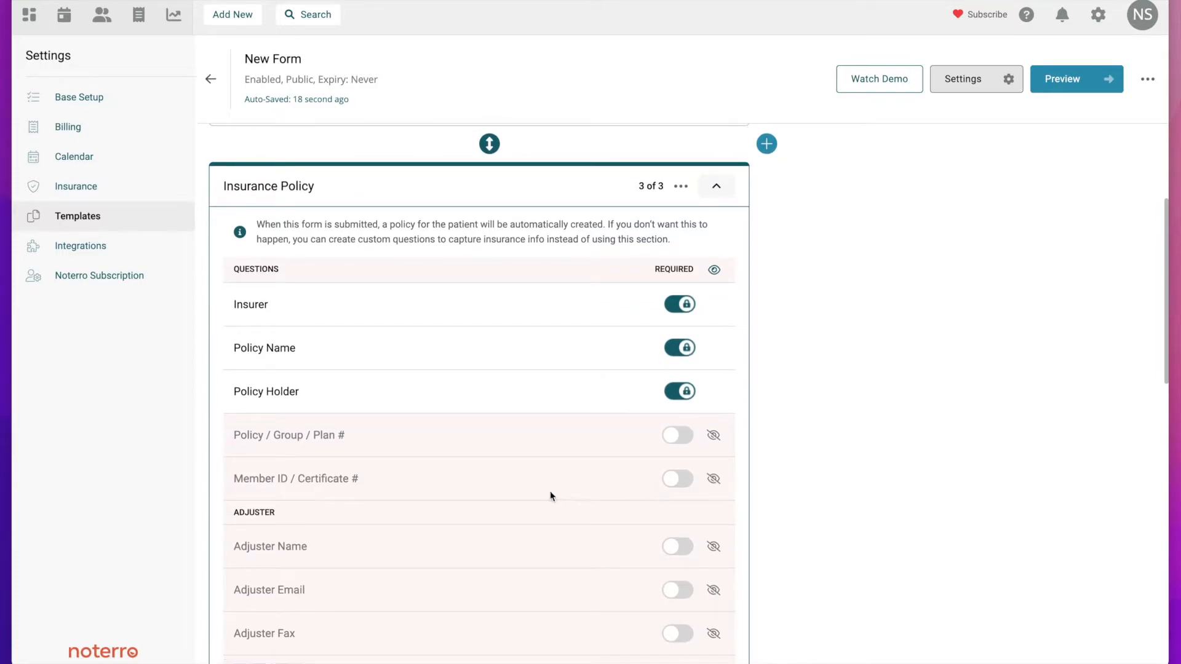
{"action": "scroll", "coordinate": [547, 484], "scroll_direction": "down", "scroll_amount": 3}
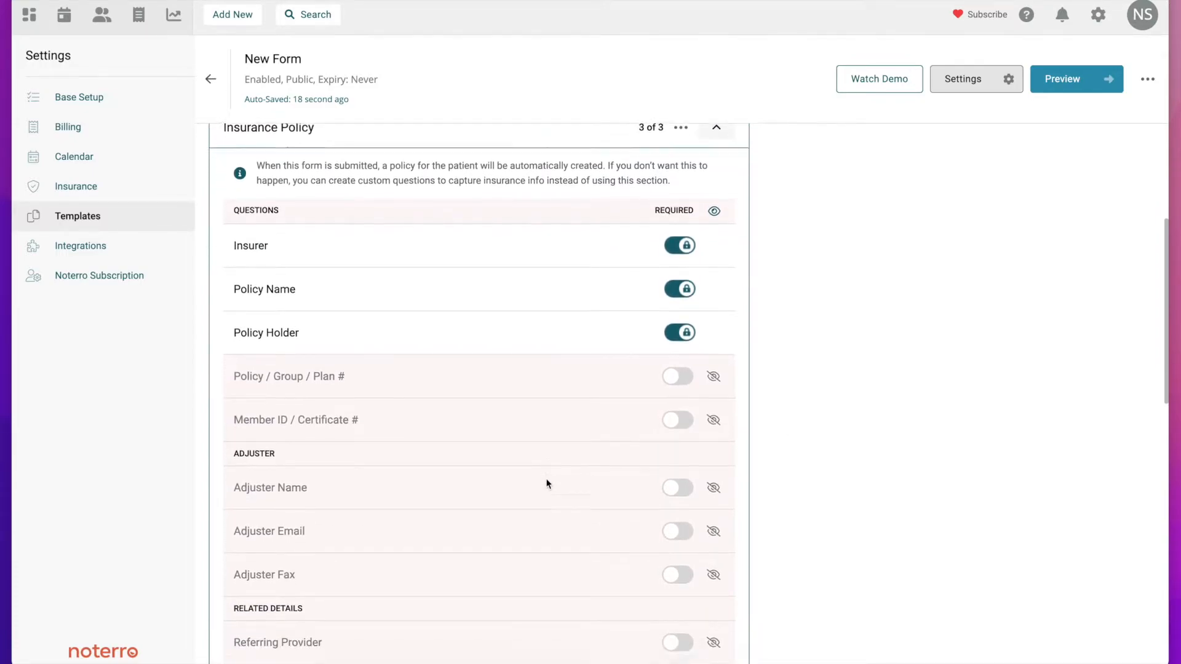
{"action": "scroll", "coordinate": [547, 483], "scroll_direction": "down", "scroll_amount": 1}
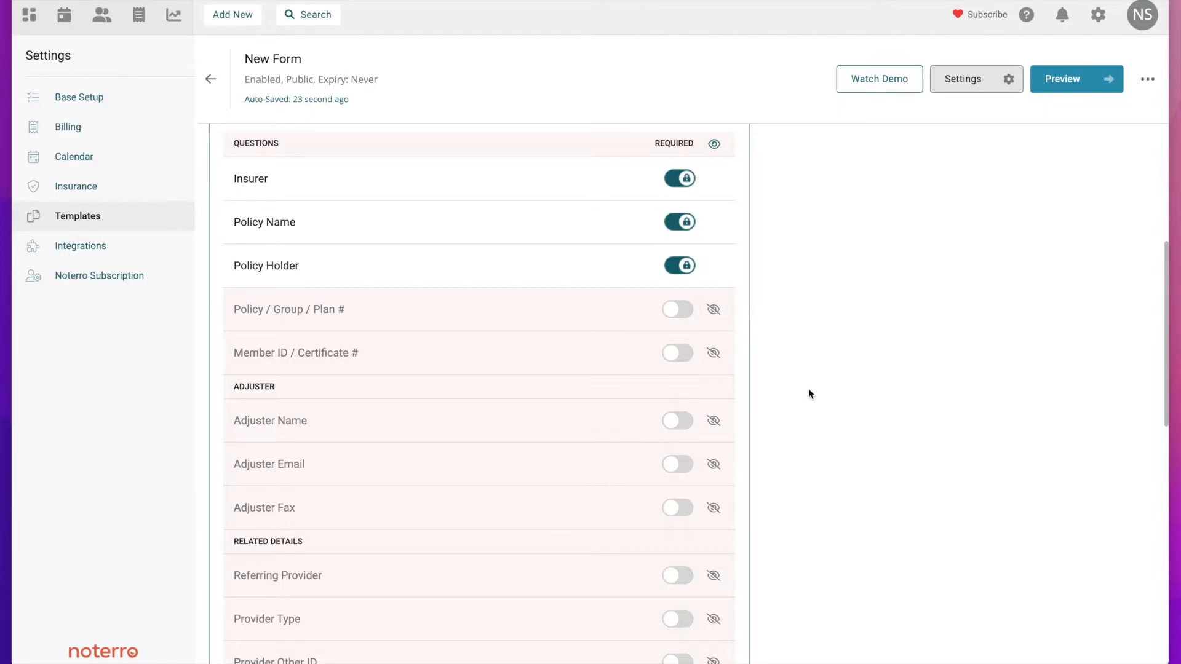
{"action": "scroll", "coordinate": [809, 394], "scroll_direction": "down", "scroll_amount": 1}
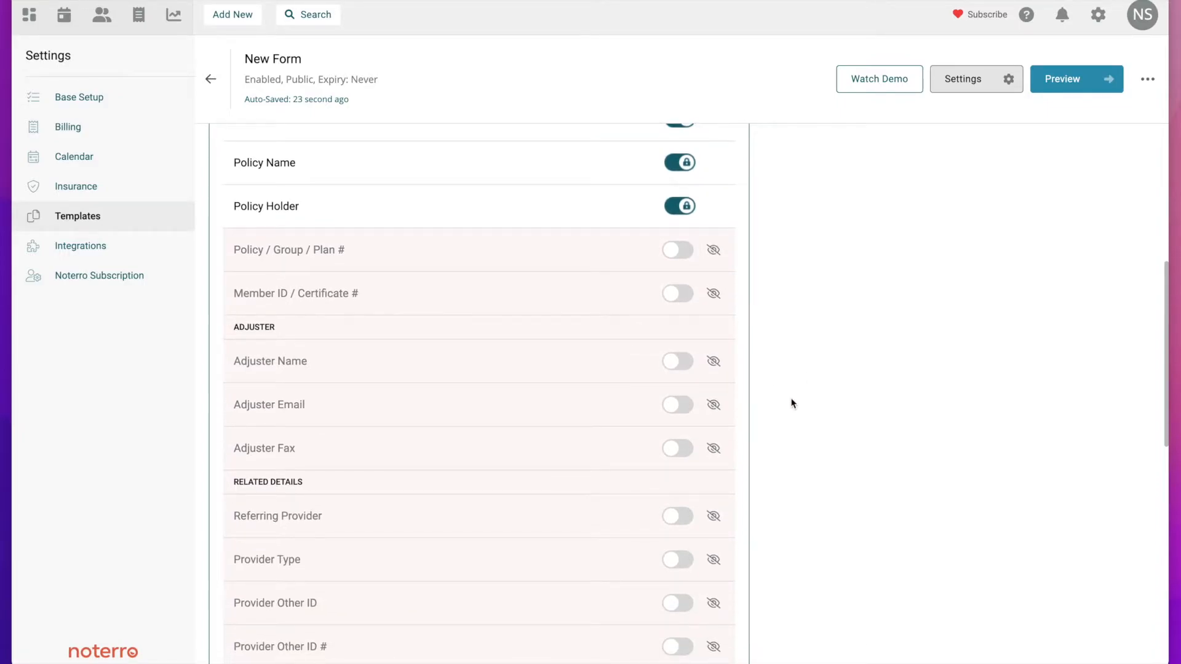
{"action": "scroll", "coordinate": [566, 461], "scroll_direction": "down", "scroll_amount": 1}
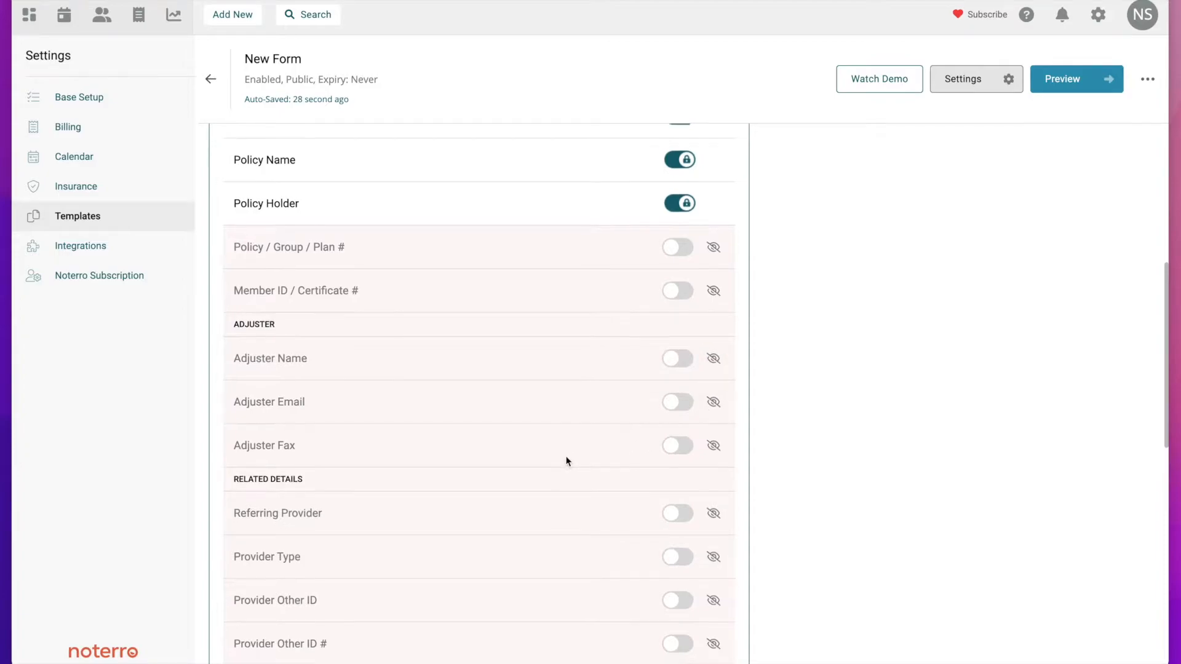
{"action": "scroll", "coordinate": [567, 461], "scroll_direction": "down", "scroll_amount": 2}
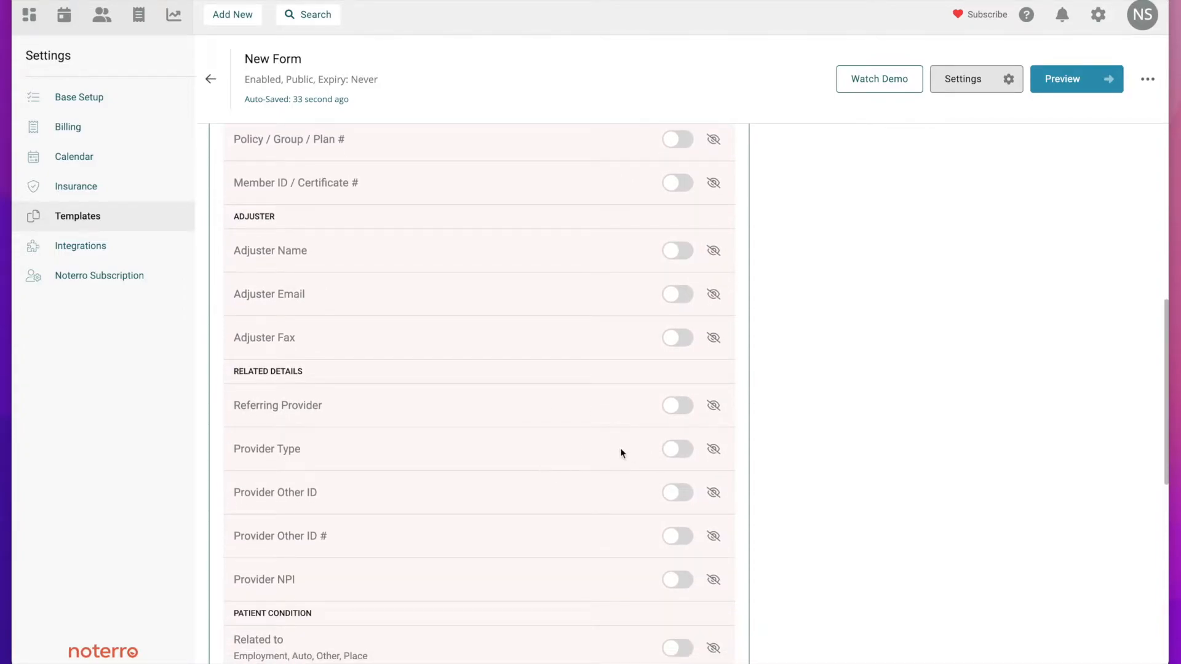
{"action": "left_click", "coordinate": [714, 450]}
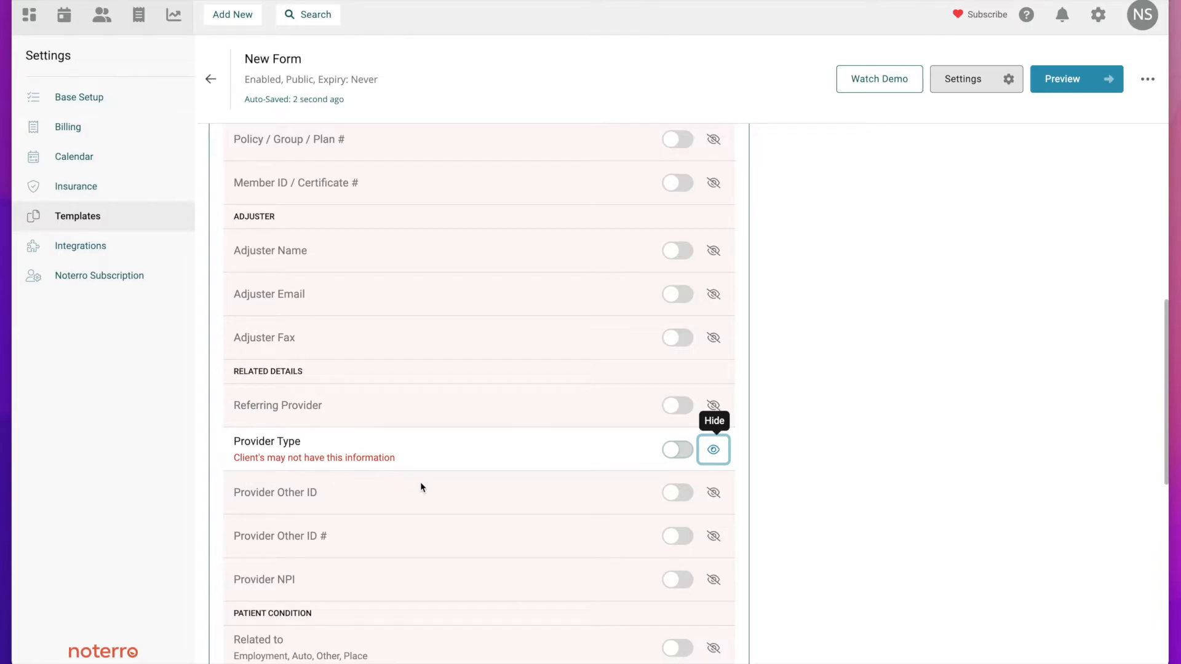
{"action": "left_click", "coordinate": [712, 458]}
- Collapse the Insurance Policy section
{"action": "scroll", "coordinate": [871, 412], "scroll_direction": "up", "scroll_amount": 5}
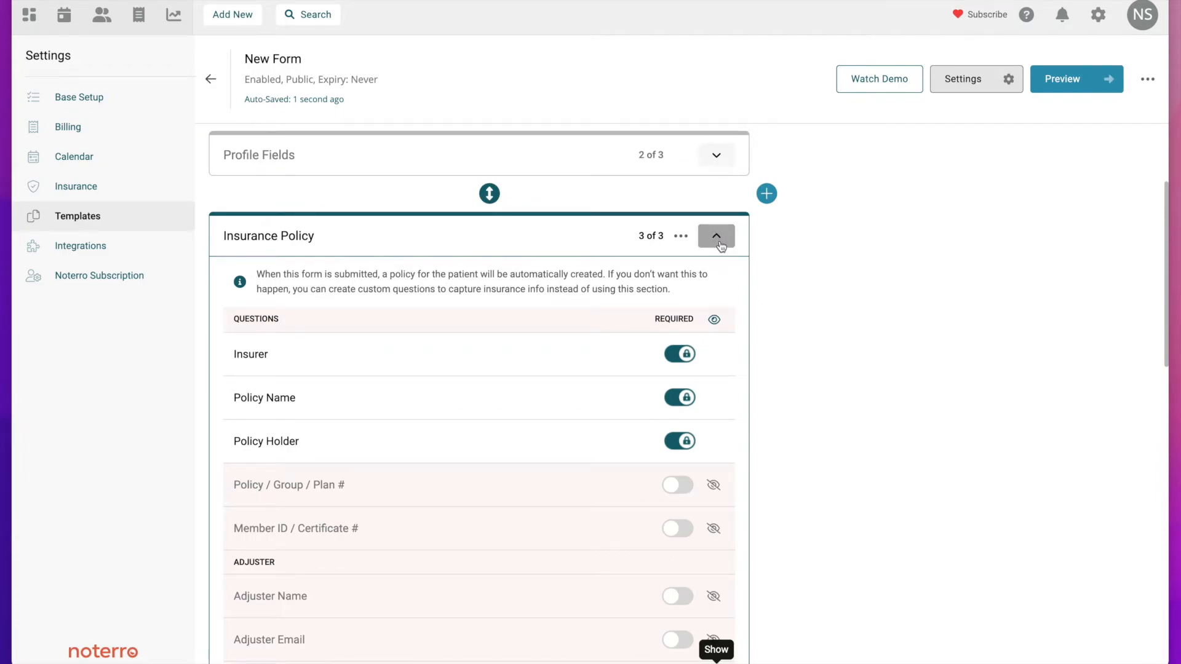
{"action": "left_click", "coordinate": [682, 239]}
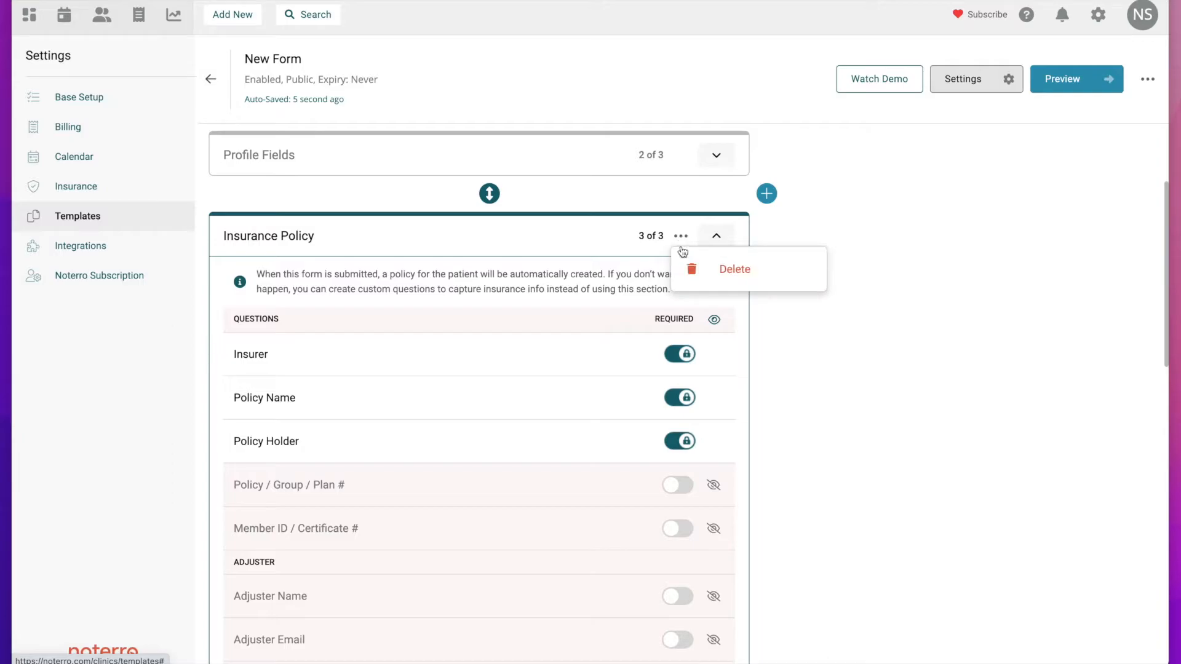
{"action": "left_click", "coordinate": [717, 238]}
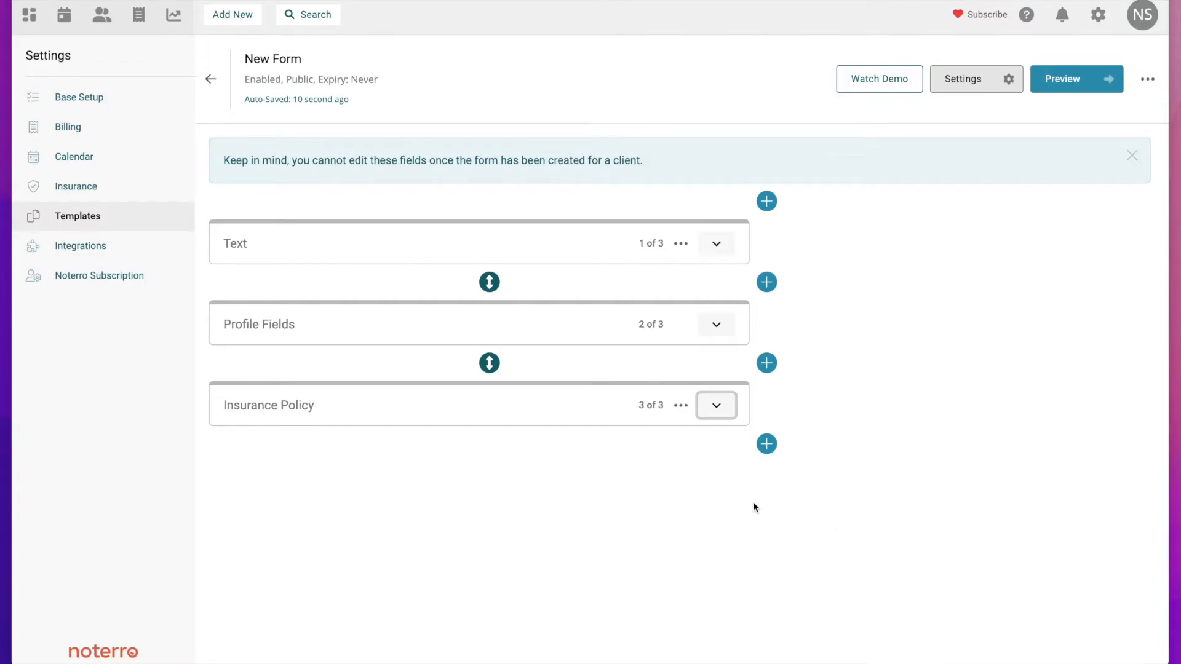
- Add a Medications section below Insurance Policy with Auto-Snapshot turned on, and collapse it
{"action": "left_click", "coordinate": [767, 444]}
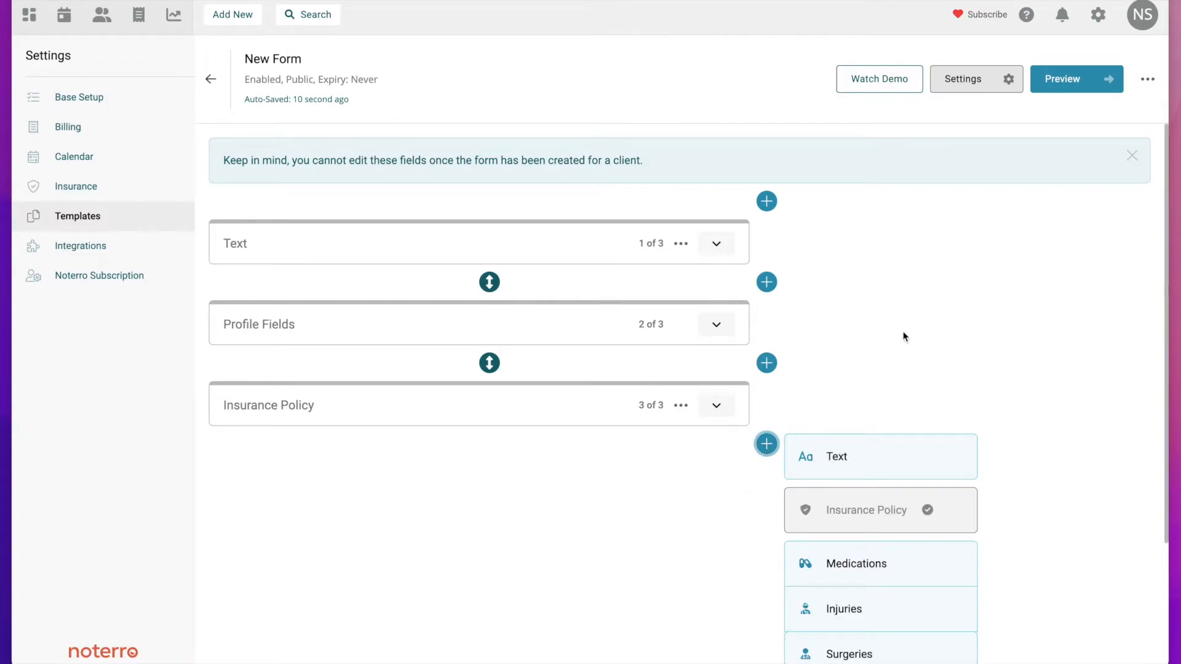
{"action": "scroll", "coordinate": [903, 335], "scroll_direction": "down", "scroll_amount": 3}
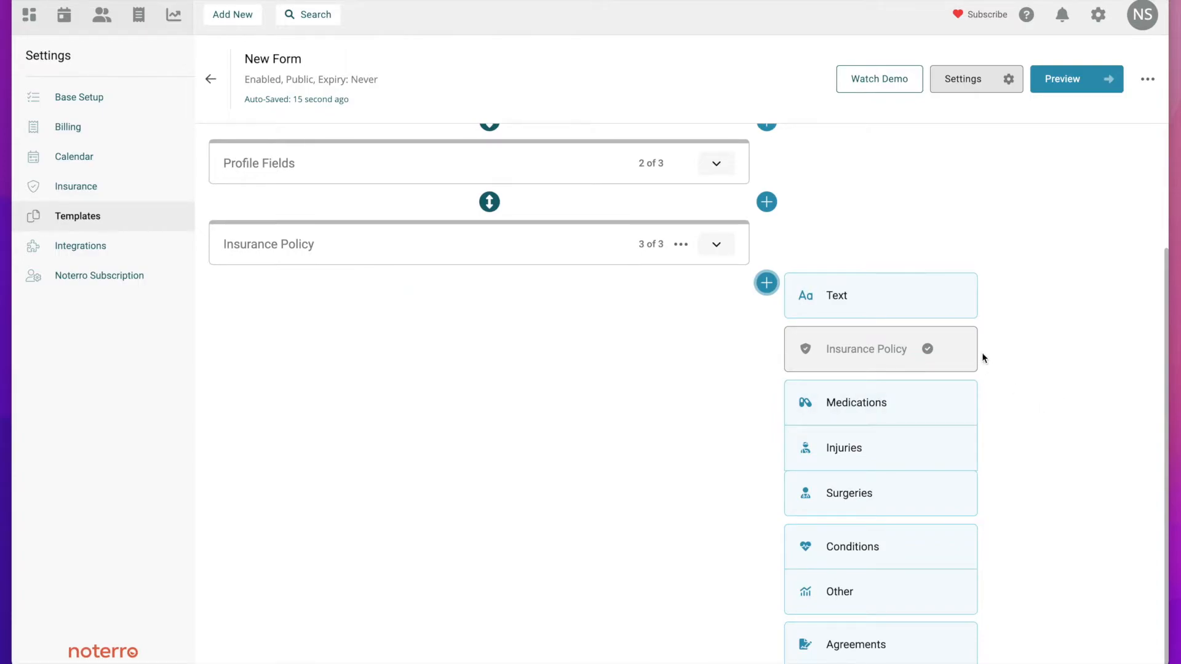
{"action": "left_click", "coordinate": [859, 408]}
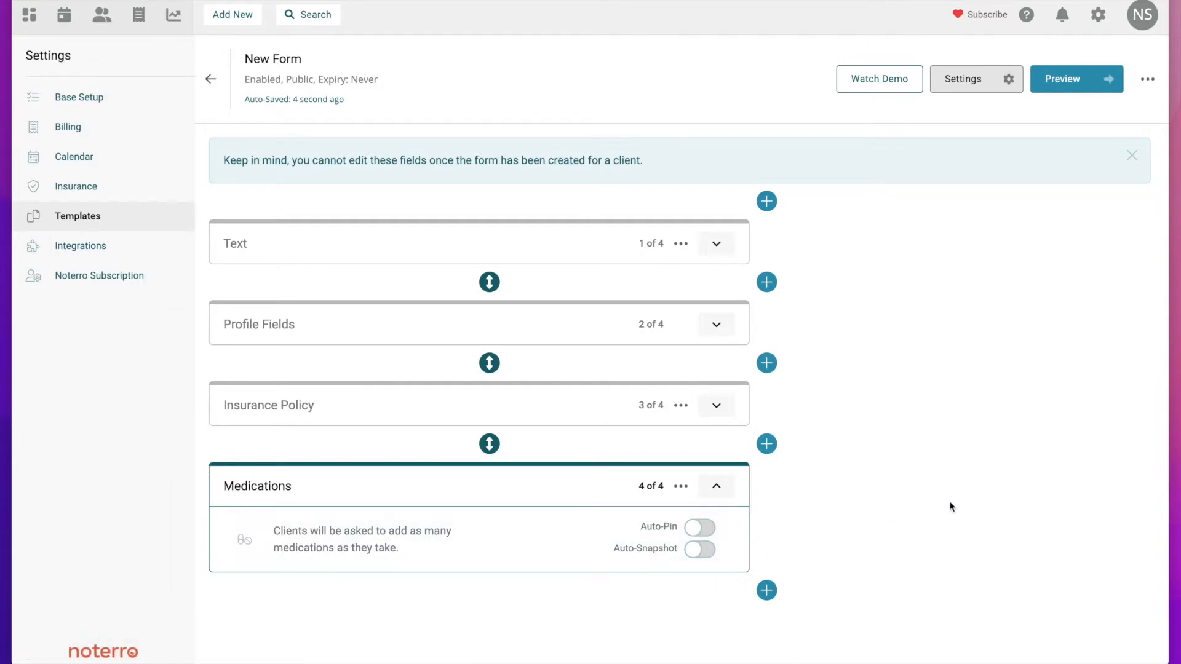
{"action": "left_click", "coordinate": [693, 552]}
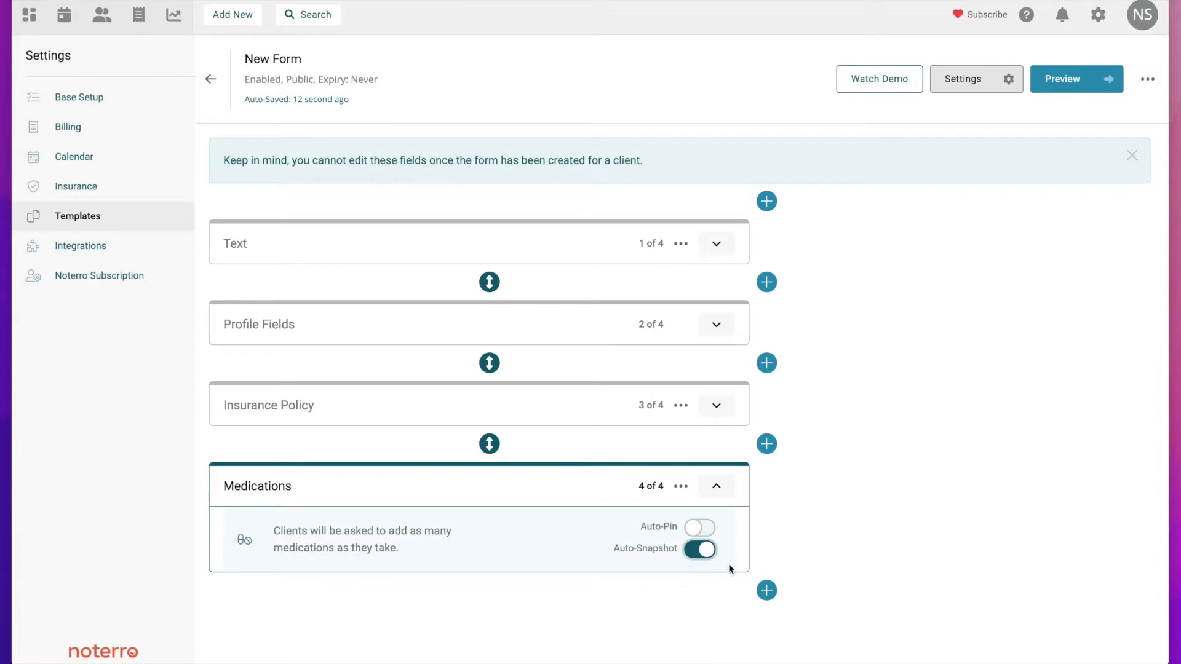
{"action": "left_click", "coordinate": [729, 491]}
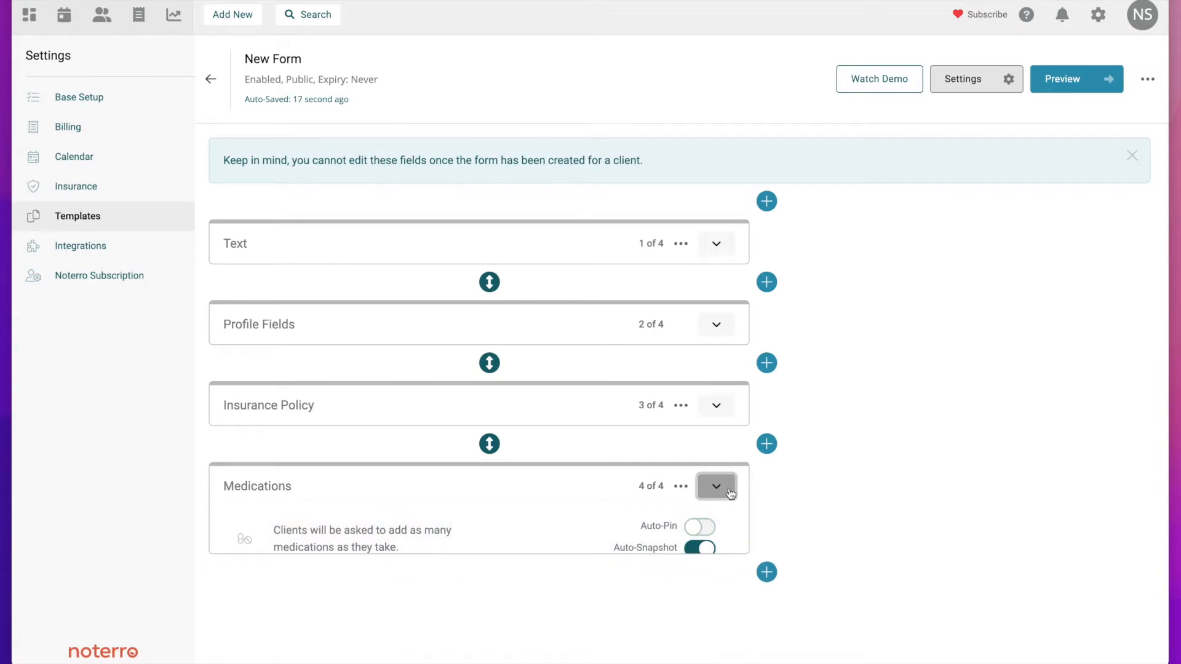
- Add a Conditions section below the Medications section
{"action": "left_click", "coordinate": [767, 528]}
{"action": "scroll", "coordinate": [960, 442], "scroll_direction": "down", "scroll_amount": 4}
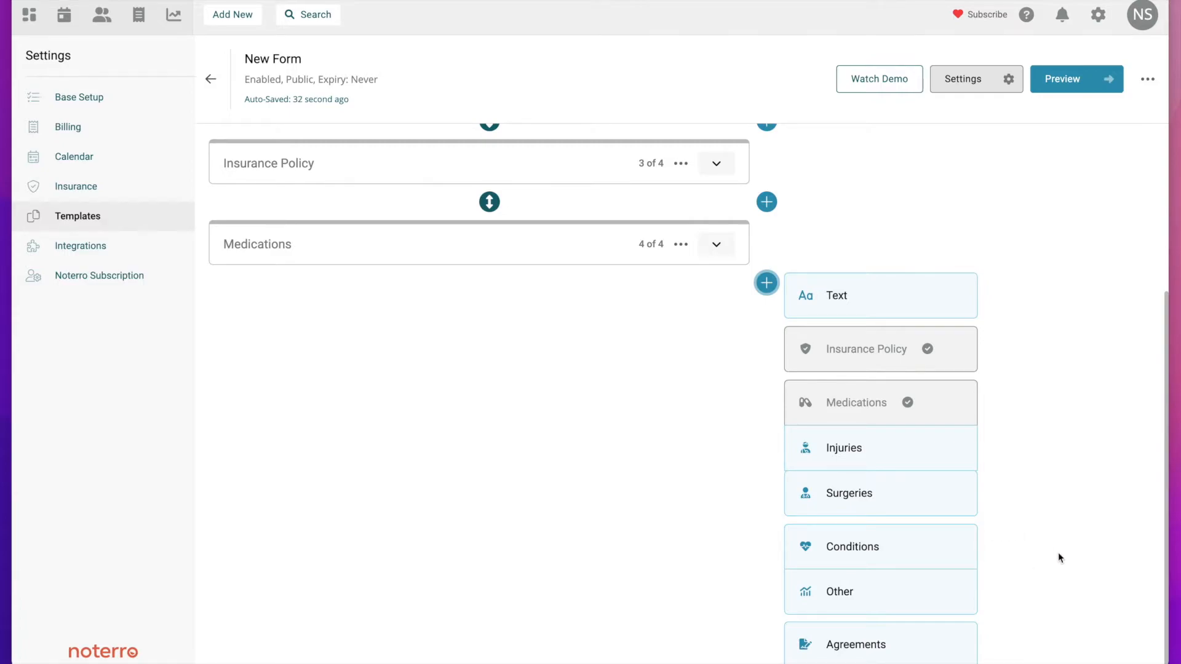
{"action": "left_click", "coordinate": [869, 551]}
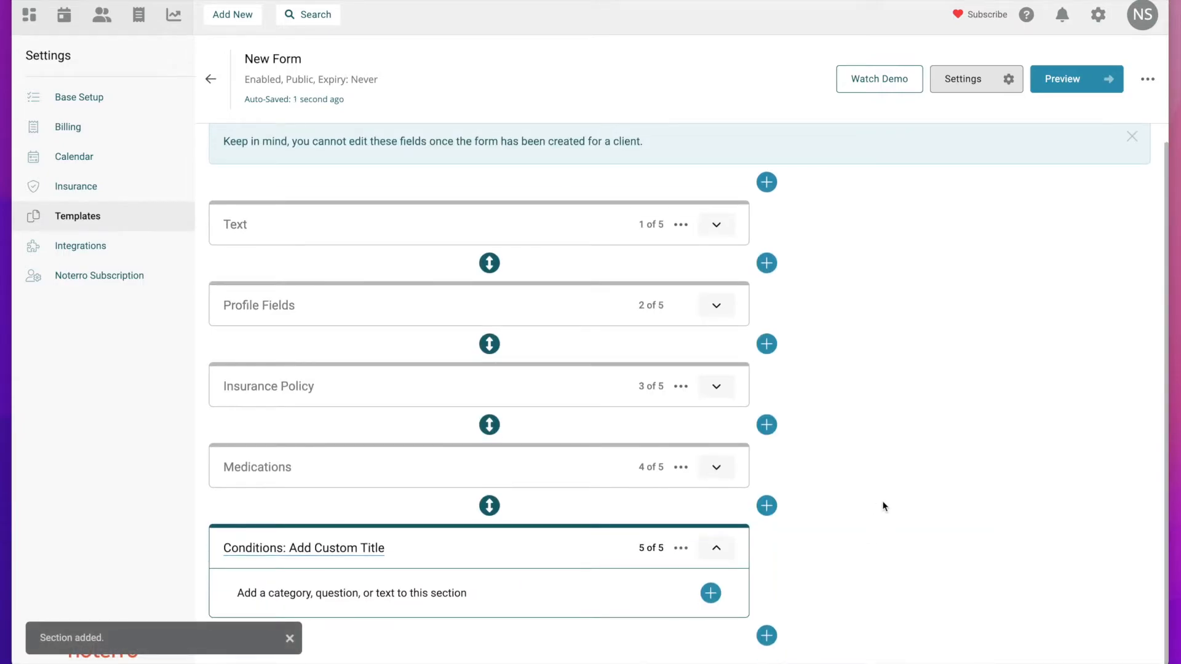
- Give the Conditions section the custom title "Injuries"
{"action": "left_click", "coordinate": [317, 554]}
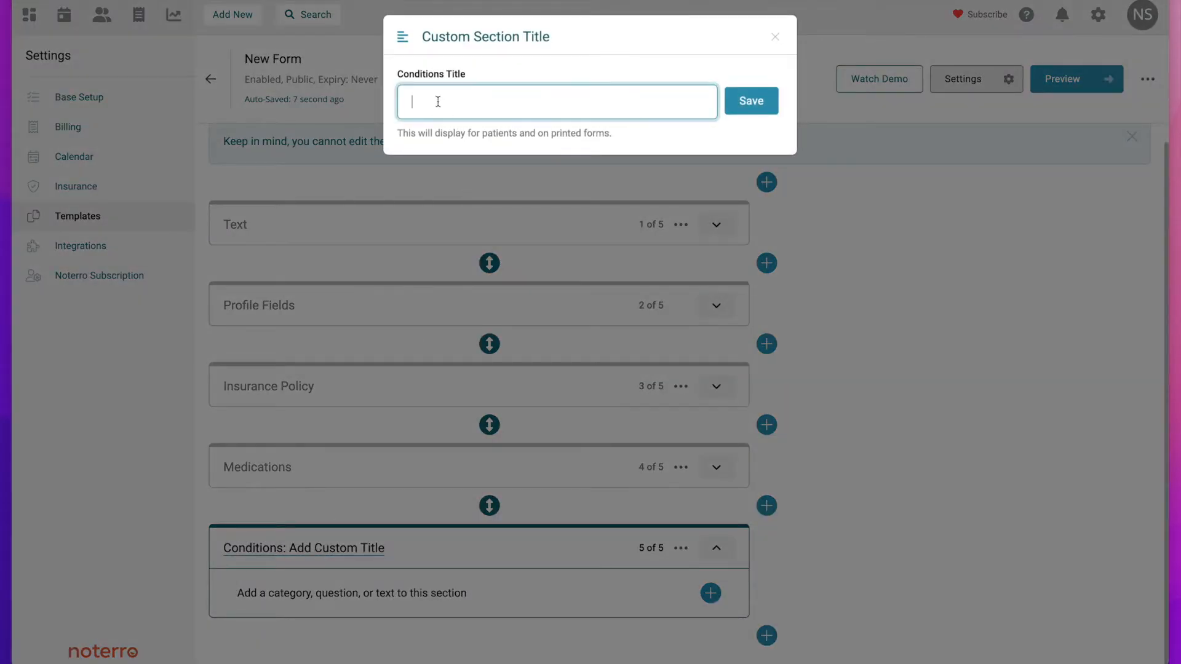
{"action": "type", "text": "Inuries"}
{"action": "left_click", "coordinate": [747, 104]}
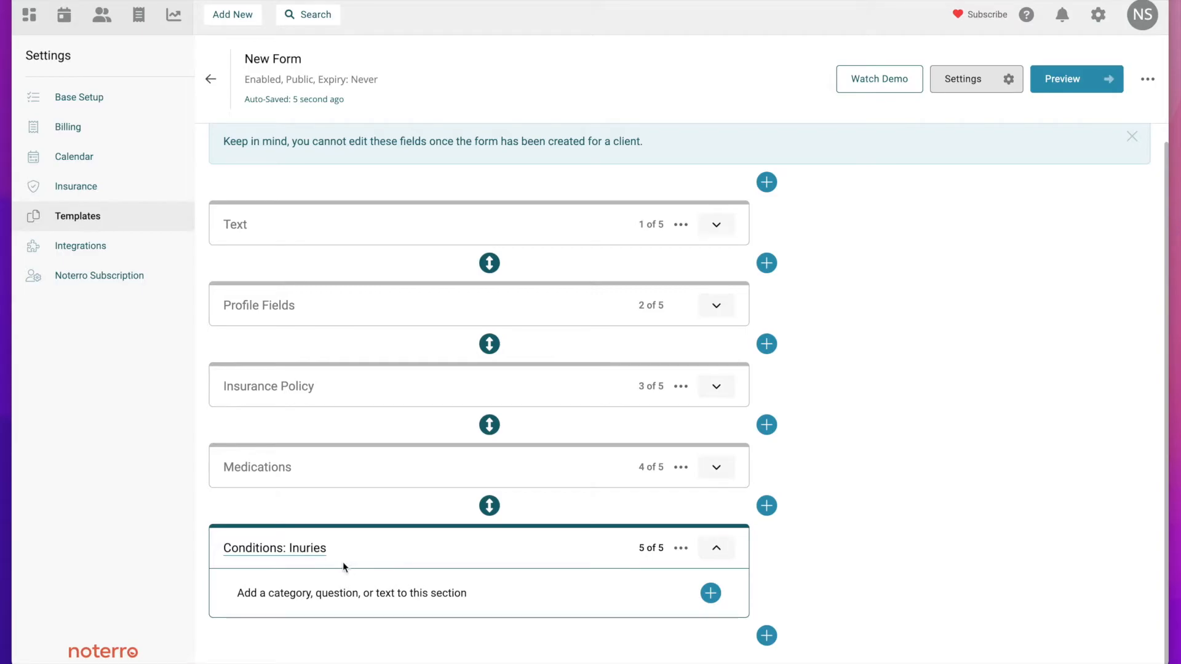
{"action": "left_click", "coordinate": [299, 549]}
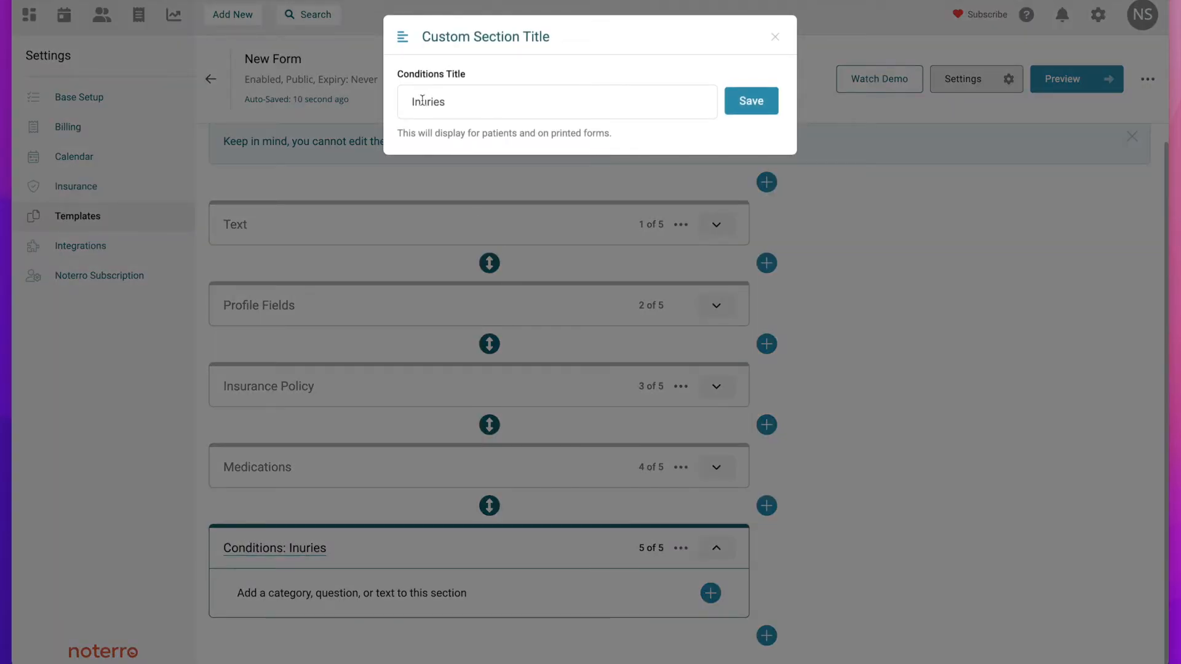
{"action": "left_click", "coordinate": [421, 101]}
{"action": "type", "text": "j"}
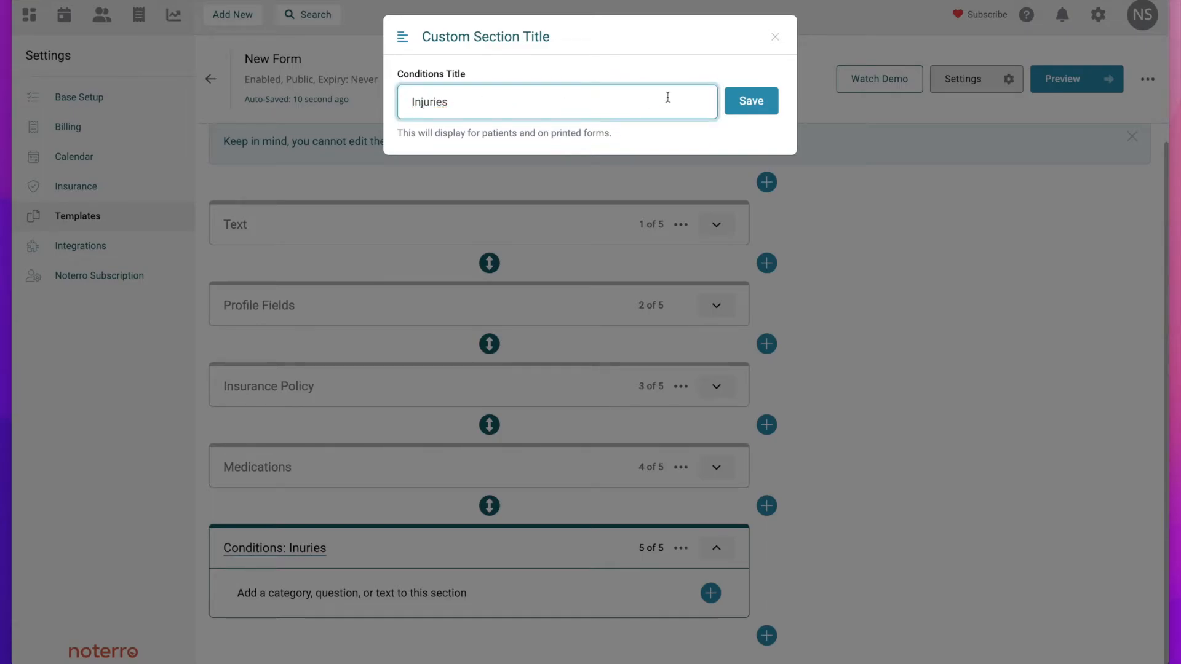
{"action": "left_click", "coordinate": [753, 101]}
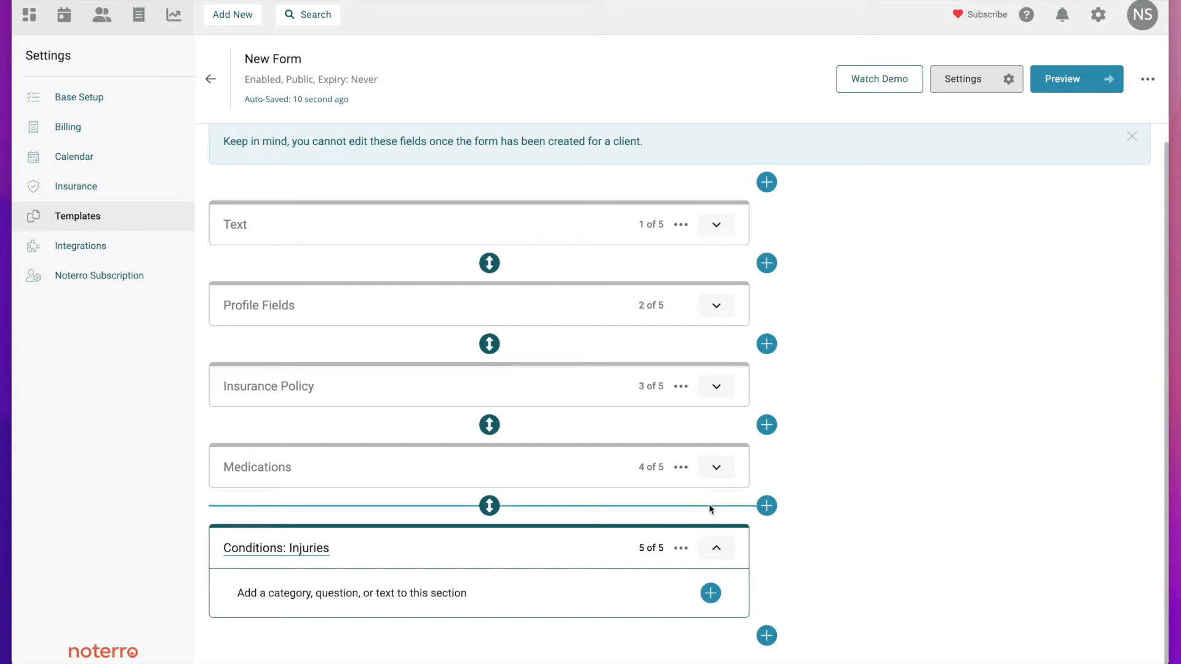
- Add a category named "Area of Complaint" to the Conditions: Injuries section
{"action": "left_click", "coordinate": [711, 594]}
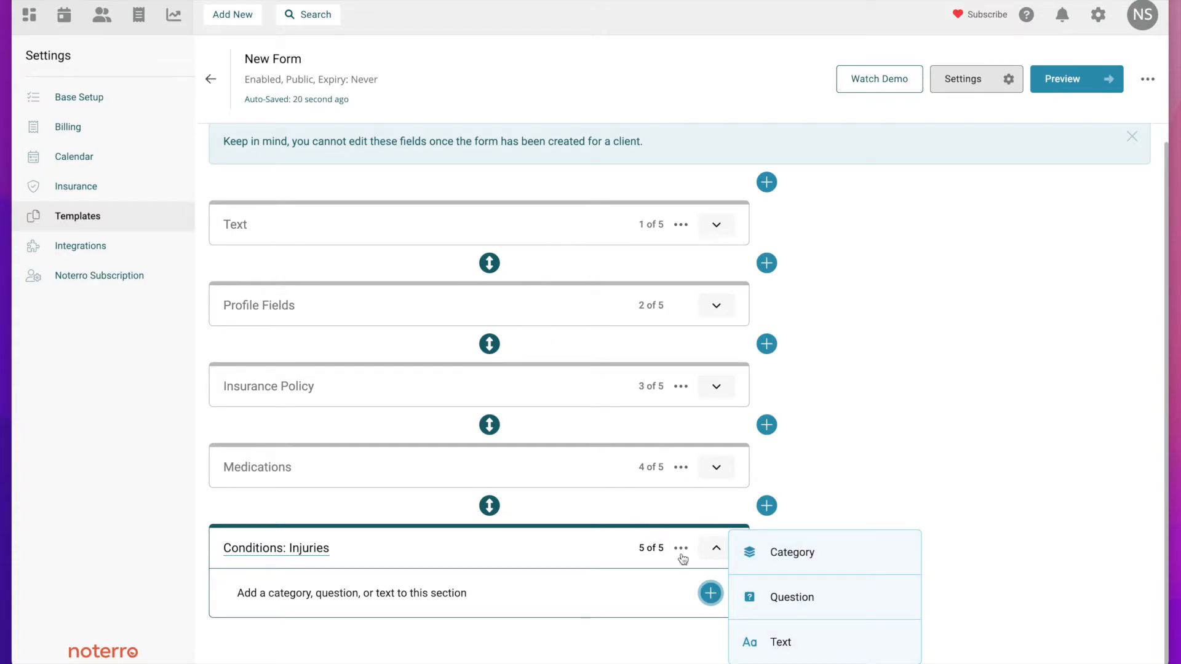
{"action": "left_click", "coordinate": [791, 553]}
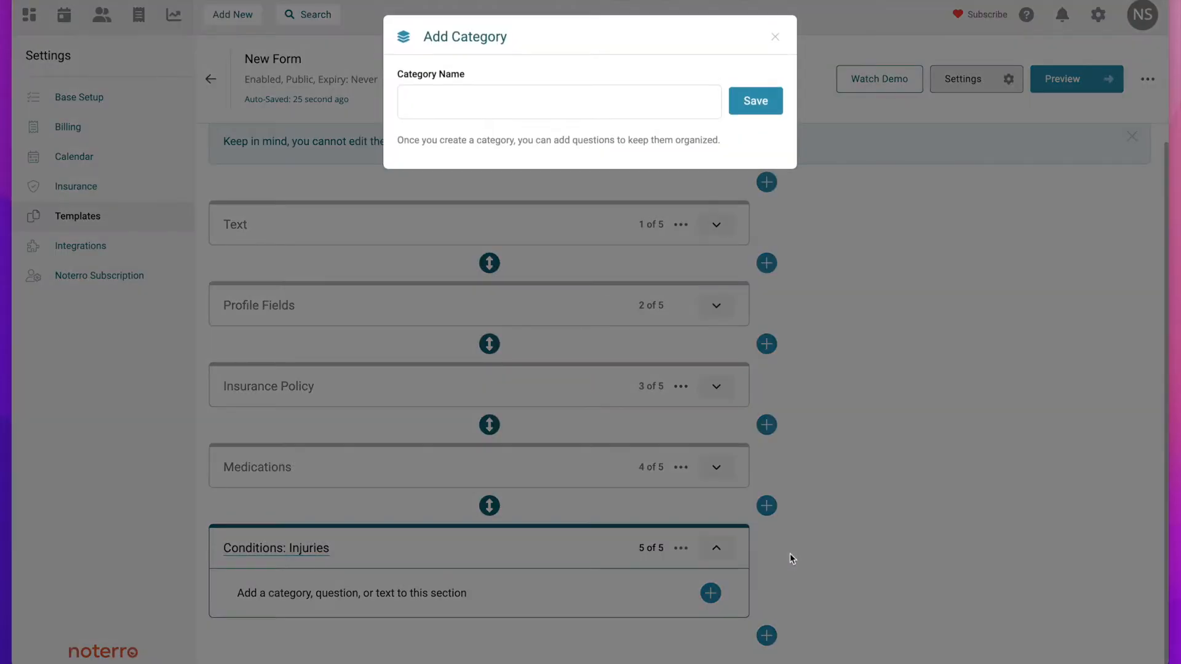
{"action": "left_click", "coordinate": [430, 100]}
{"action": "type", "text": "Area"}
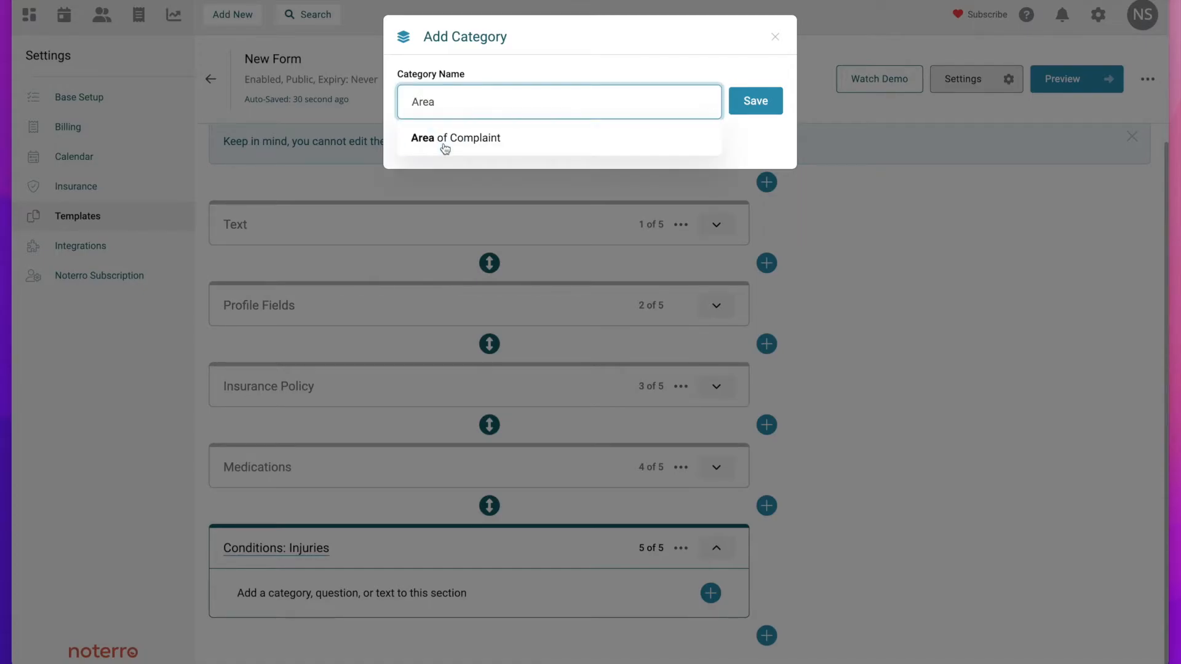
{"action": "left_click", "coordinate": [440, 147]}
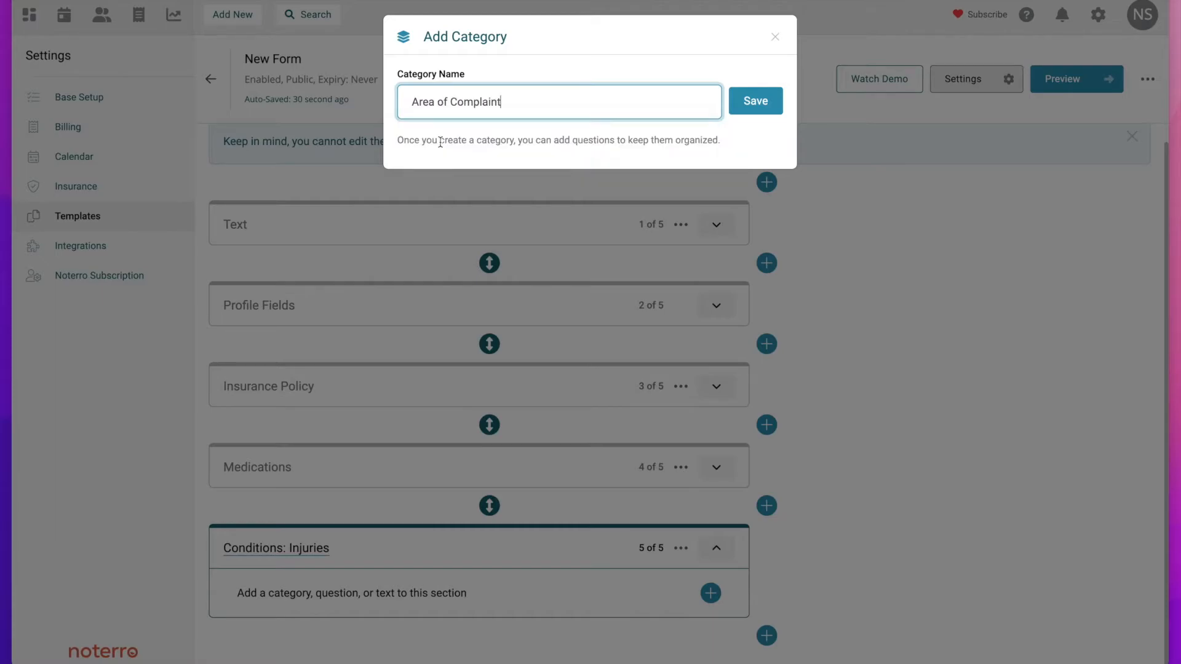
{"action": "left_click", "coordinate": [760, 102]}
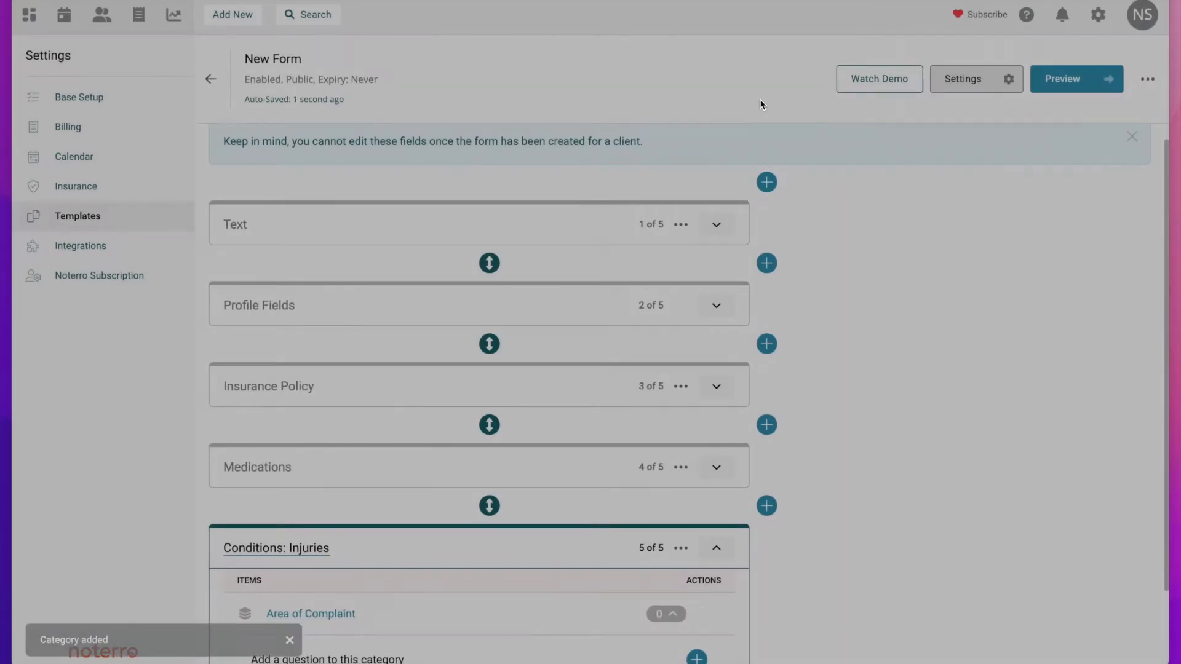
{"action": "scroll", "coordinate": [946, 412], "scroll_direction": "down", "scroll_amount": 2}
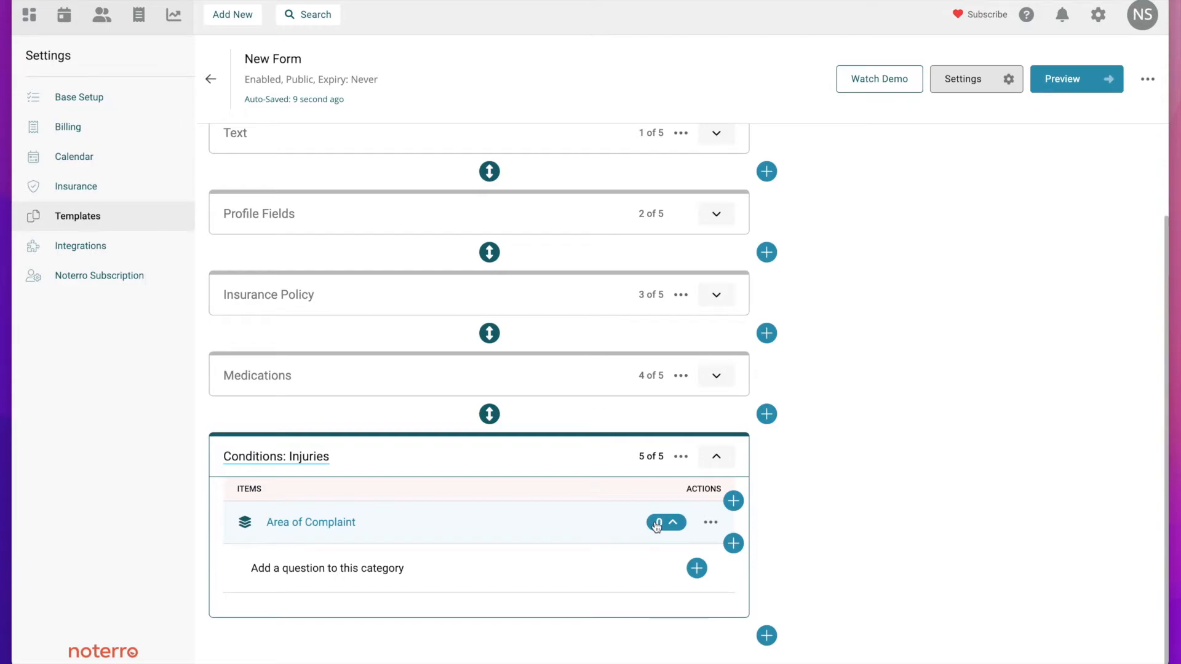
{"action": "left_click", "coordinate": [710, 523]}
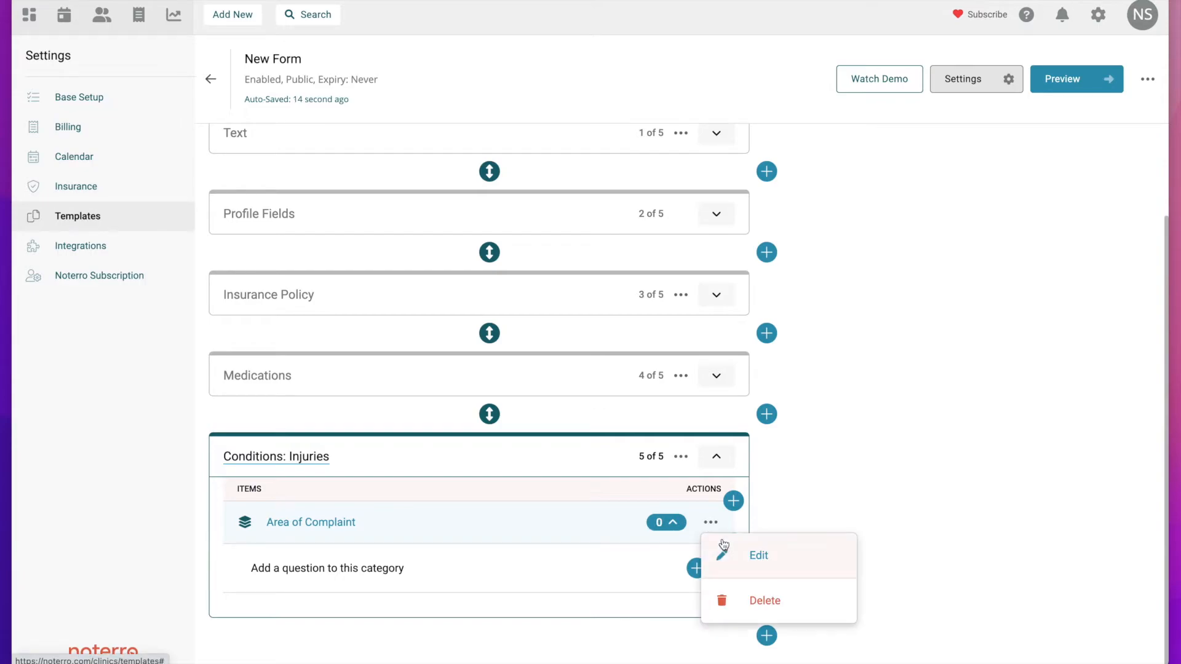
{"action": "left_click", "coordinate": [828, 509]}
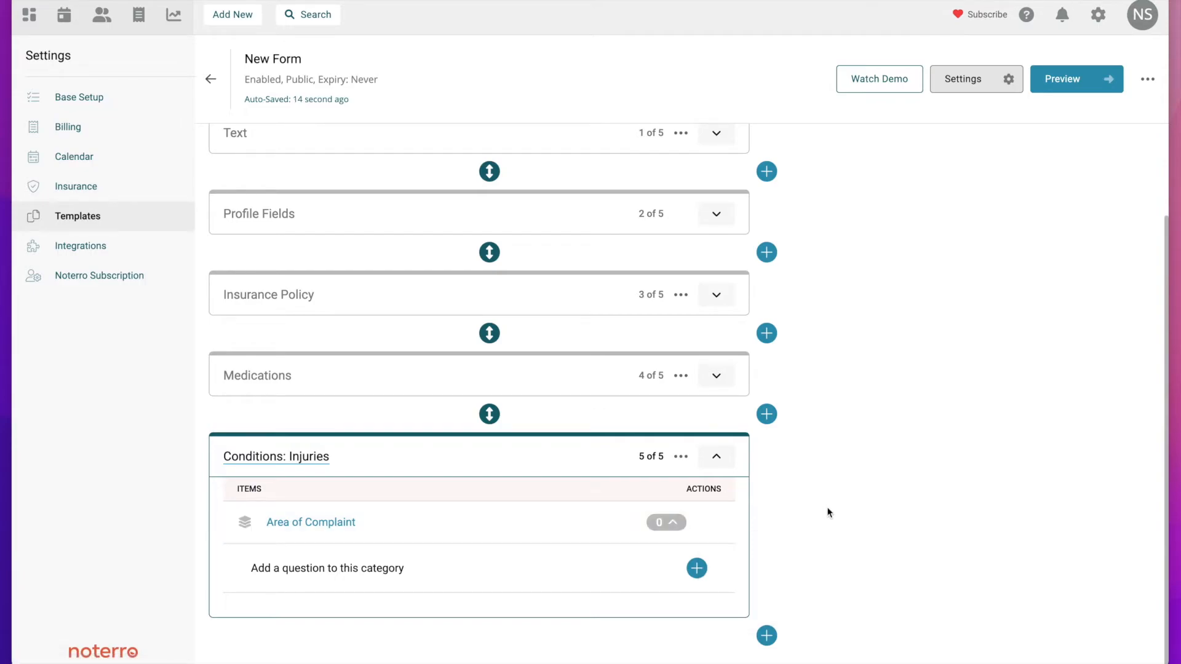
- Add a line-by-line list of body areas, Left Side of Neck through Right Foot, as Checkbox questions in Area of Complaint, and start another question
{"action": "left_click", "coordinate": [700, 571]}
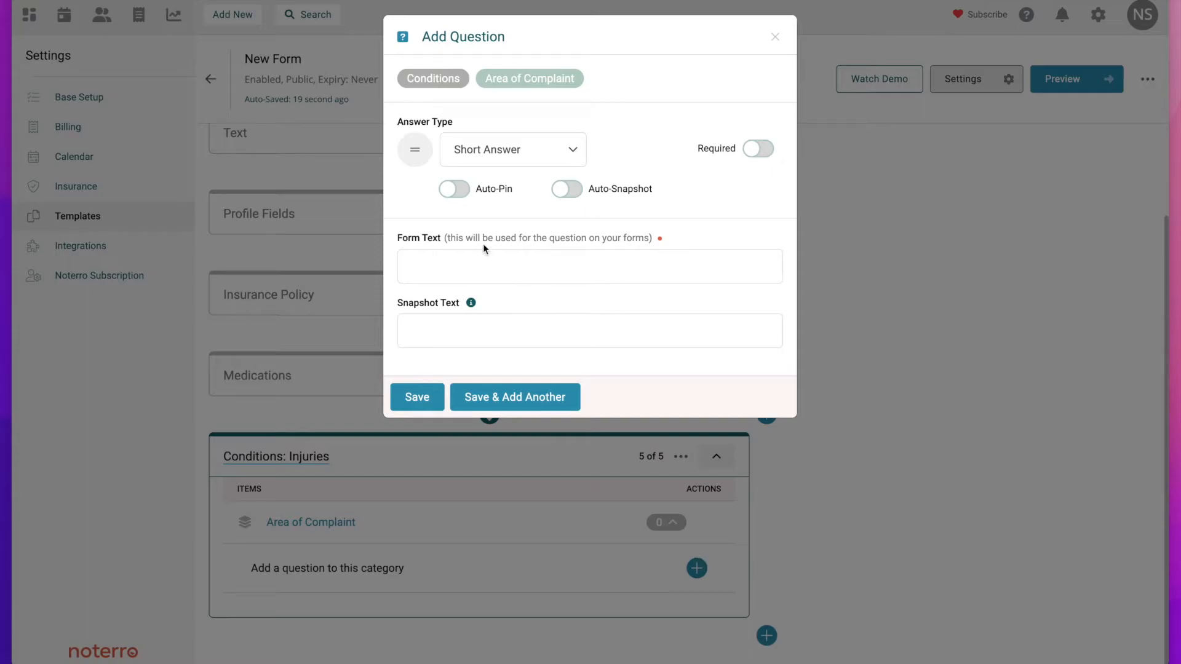
{"action": "left_click", "coordinate": [529, 146]}
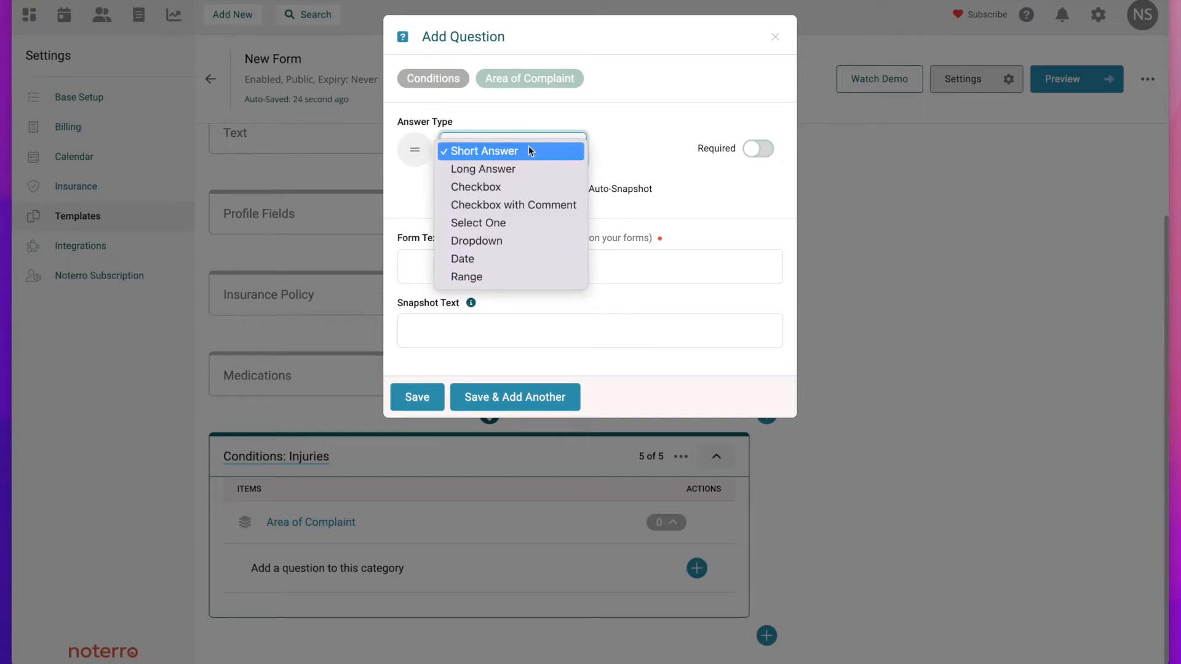
{"action": "left_click", "coordinate": [500, 168]}
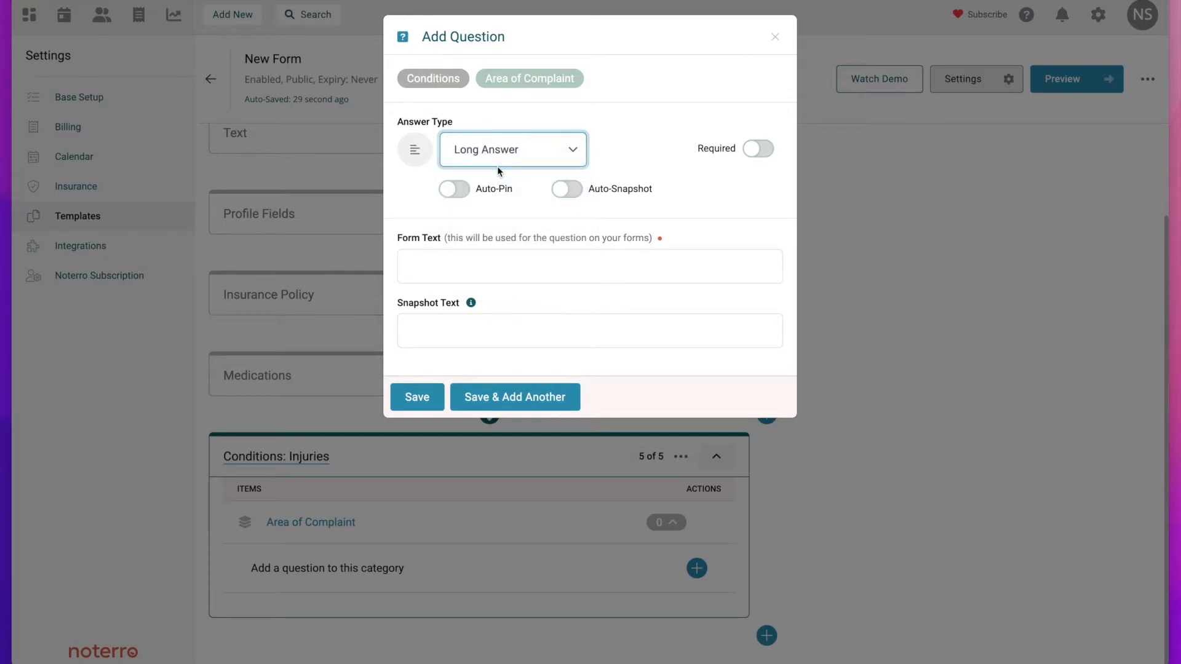
{"action": "left_click", "coordinate": [514, 150]}
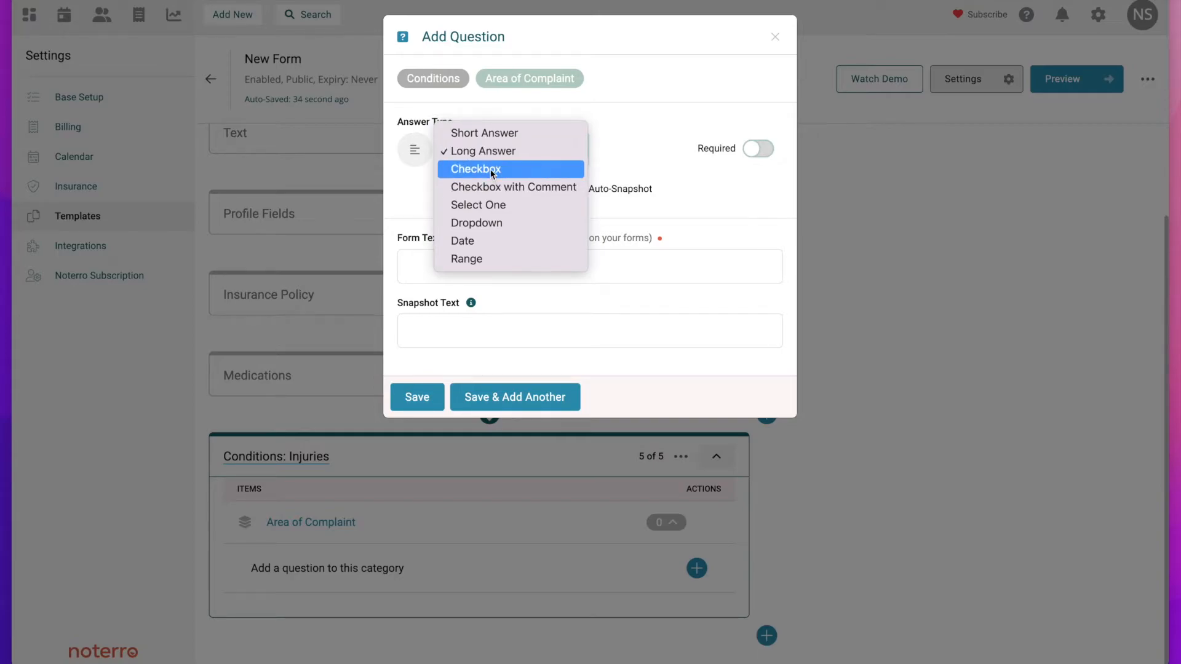
{"action": "left_click", "coordinate": [492, 170]}
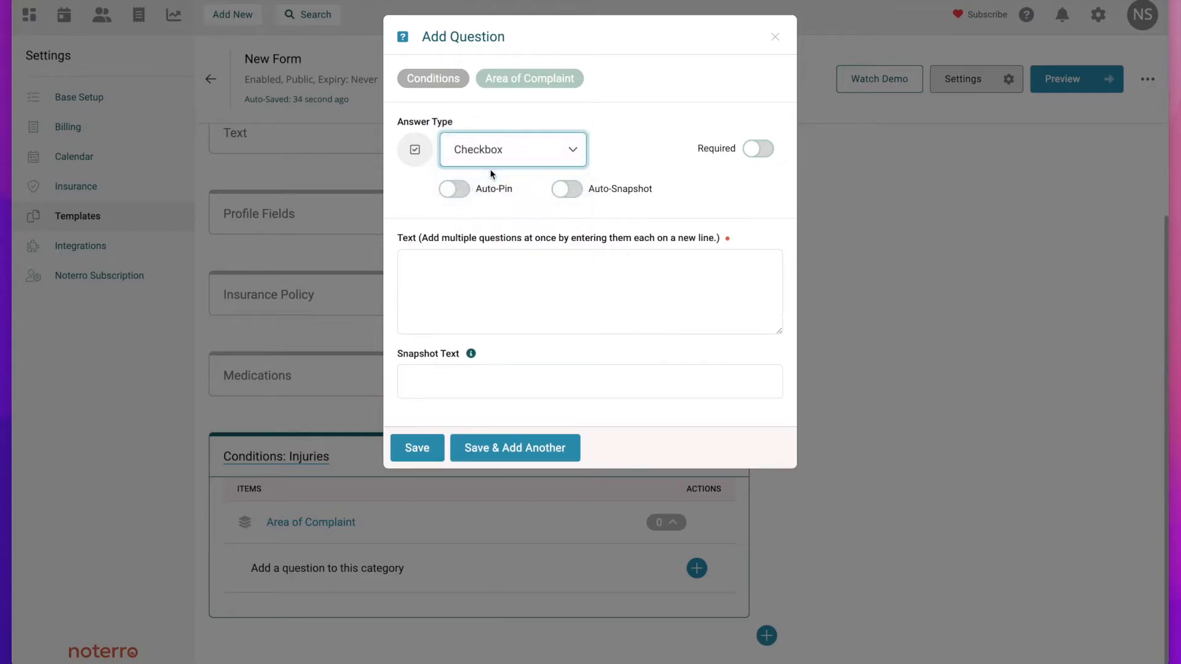
{"action": "left_click", "coordinate": [413, 262]}
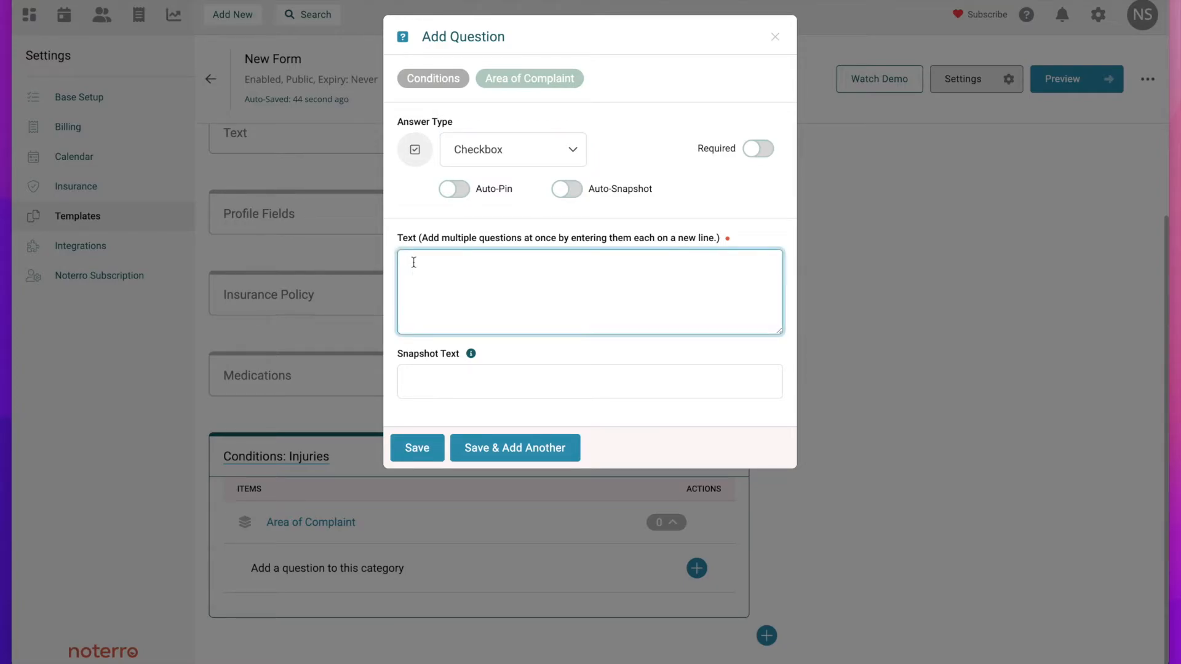
{"action": "key", "text": "ctrl+v"}
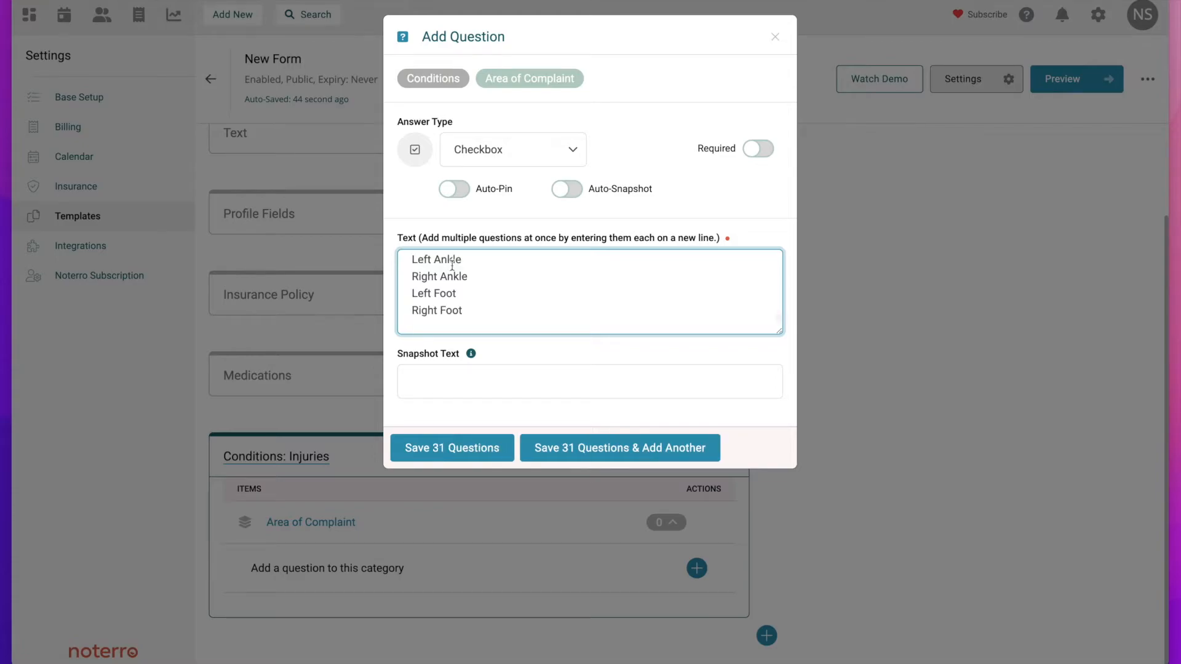
{"action": "scroll", "coordinate": [458, 283], "scroll_direction": "up", "scroll_amount": 10}
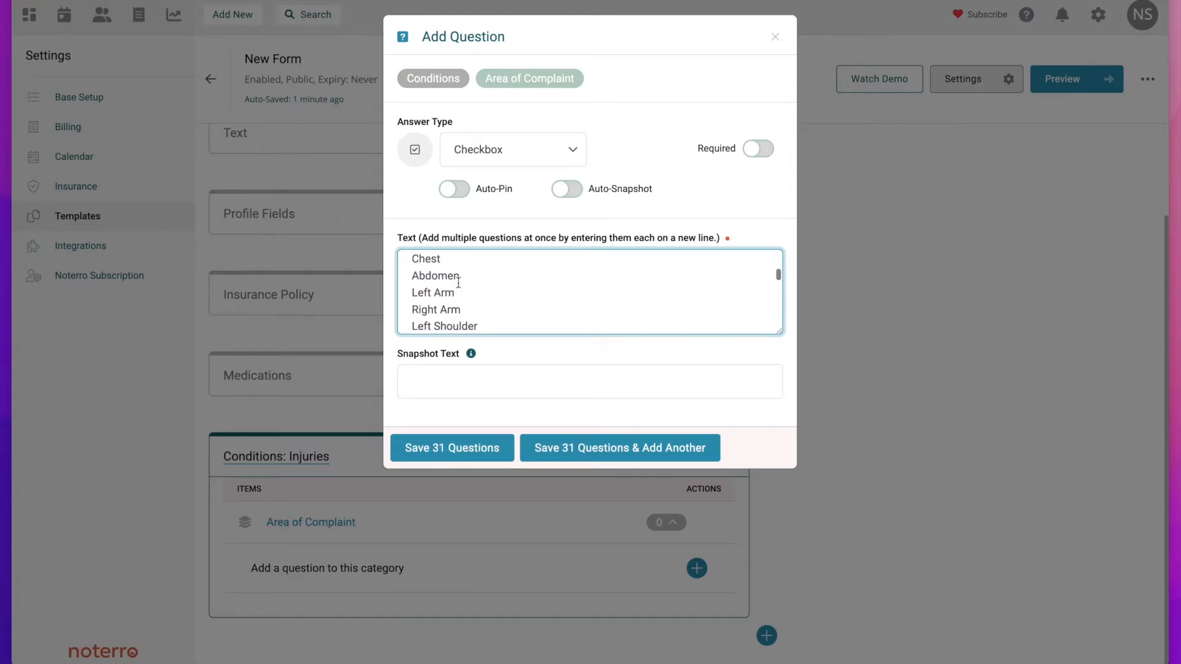
{"action": "scroll", "coordinate": [458, 283], "scroll_direction": "up", "scroll_amount": 2}
{"action": "scroll", "coordinate": [459, 283], "scroll_direction": "down", "scroll_amount": 6}
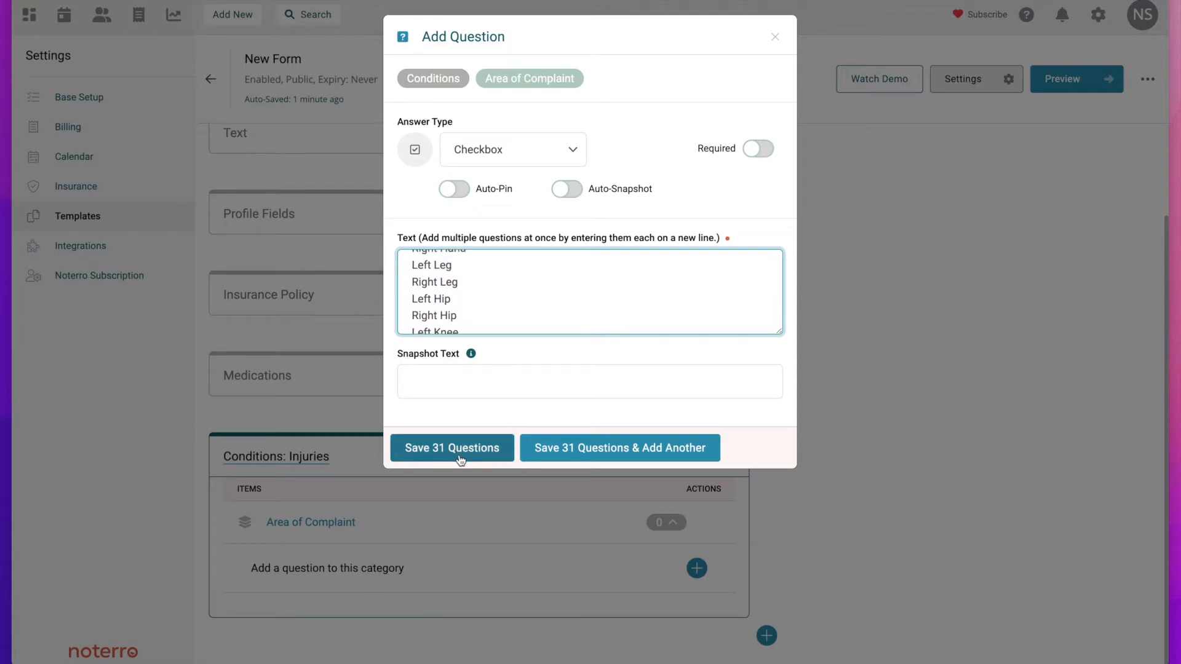
{"action": "left_click", "coordinate": [595, 457]}
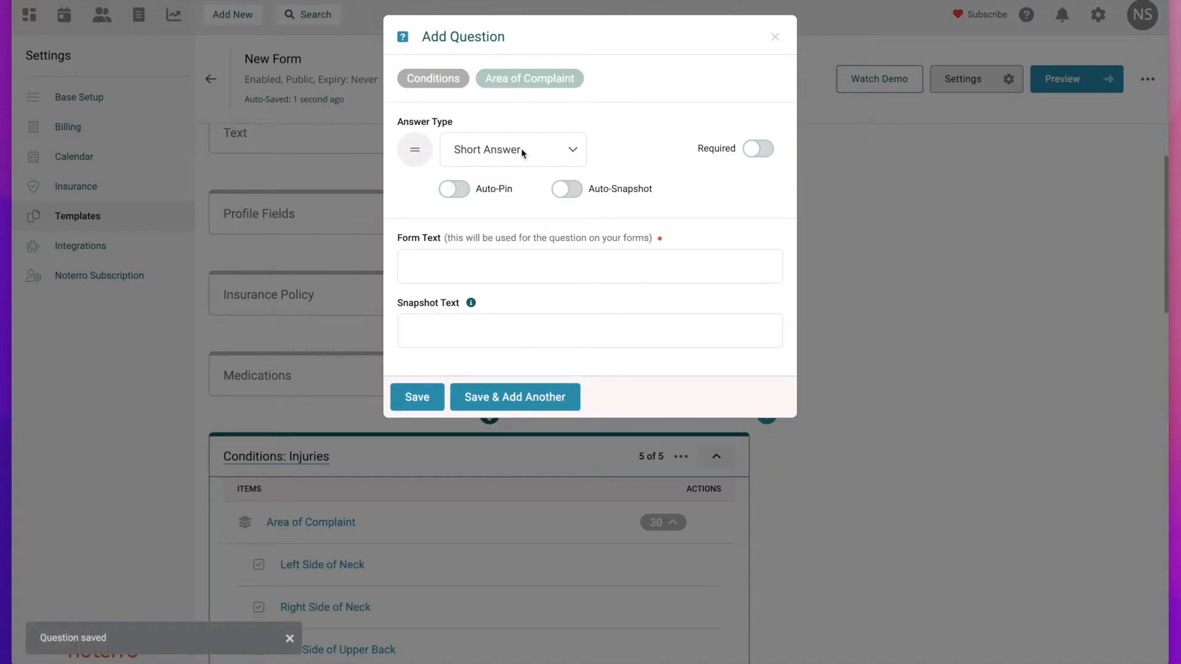
- Examine the Select One, Dropdown, Date and Range answer types for the new question, trying a range maximum of 10, and discard the question
{"action": "left_click", "coordinate": [522, 149]}
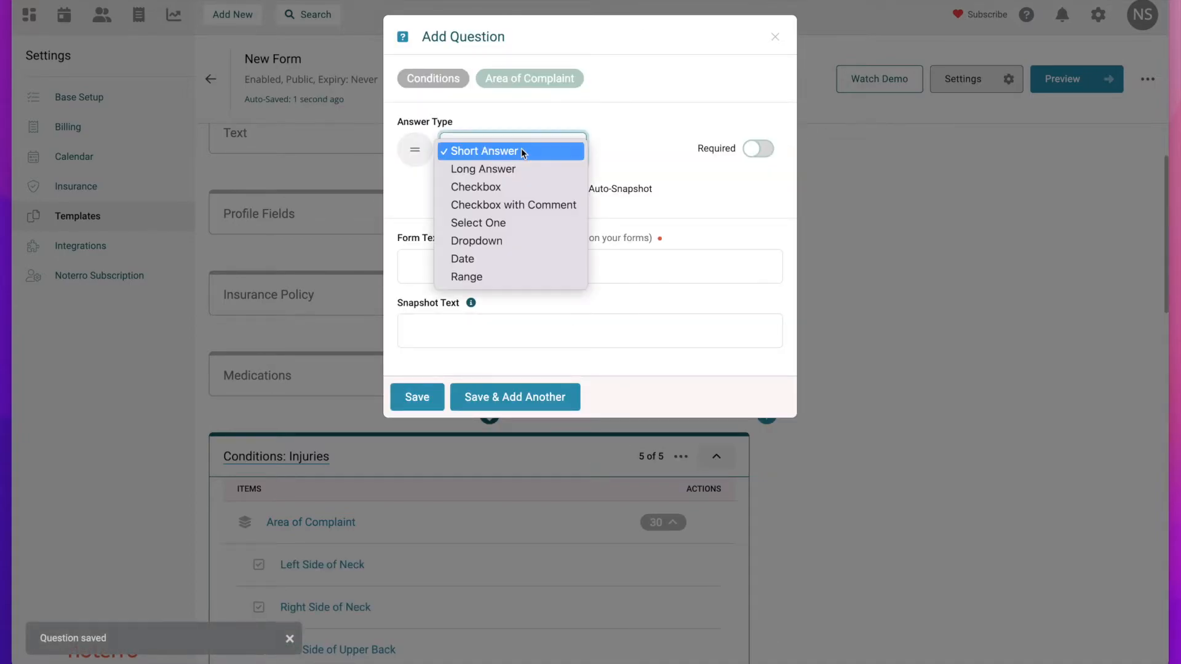
{"action": "left_click", "coordinate": [495, 226]}
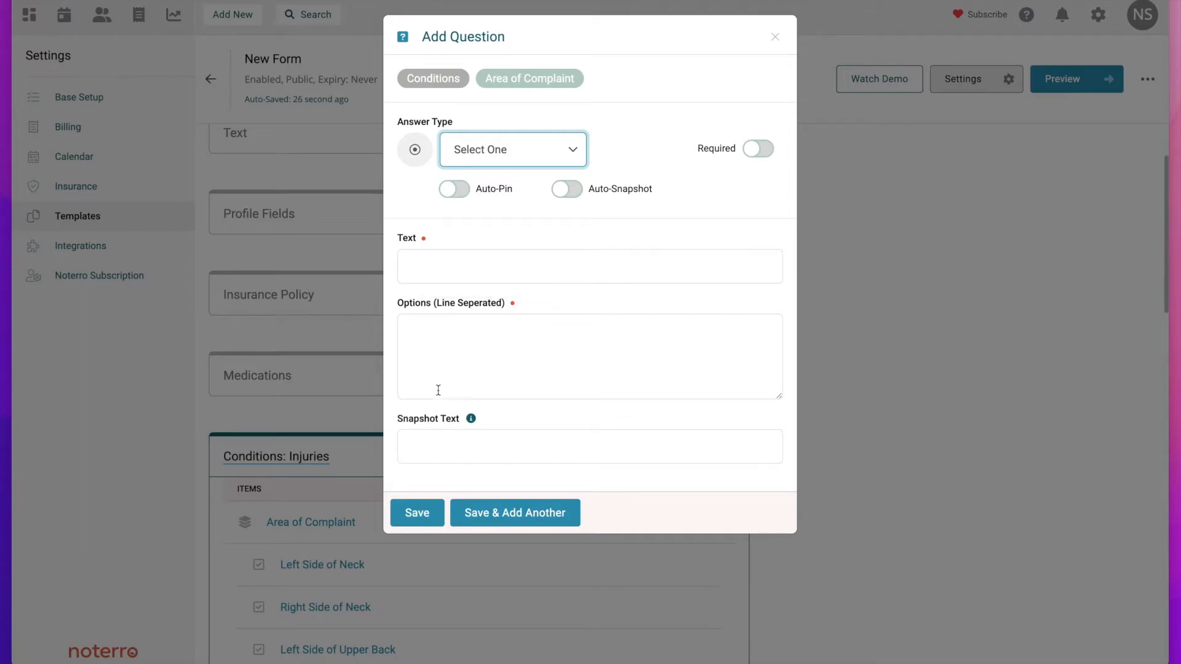
{"action": "left_click", "coordinate": [518, 156]}
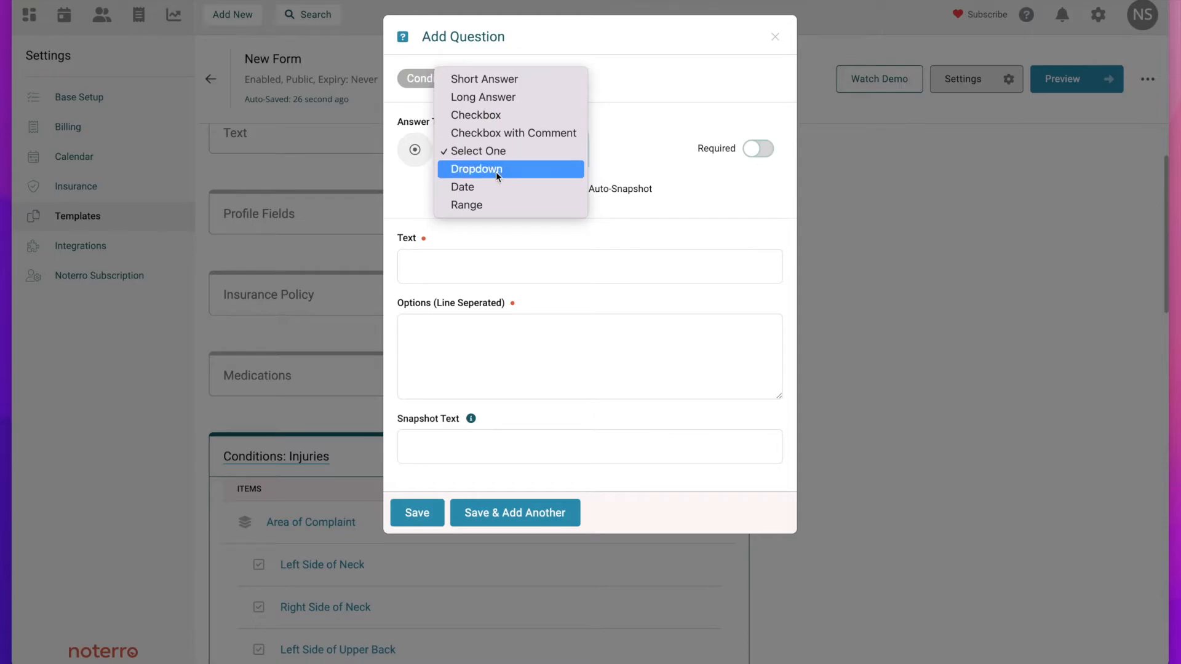
{"action": "left_click", "coordinate": [496, 171]}
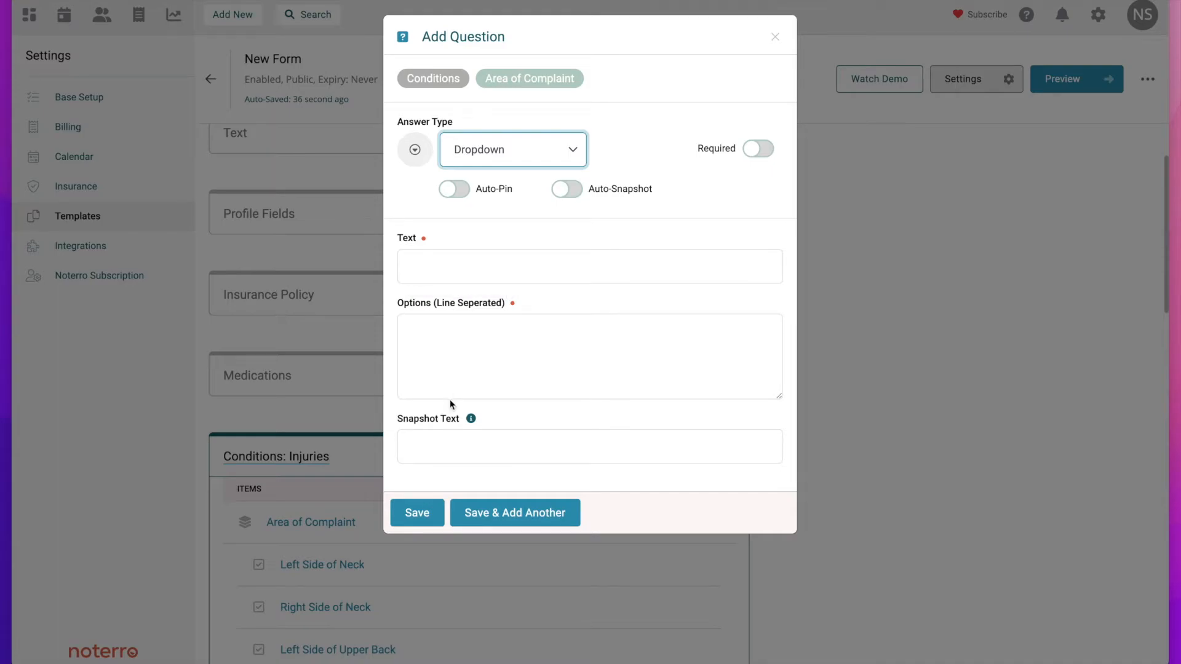
{"action": "left_click", "coordinate": [543, 163]}
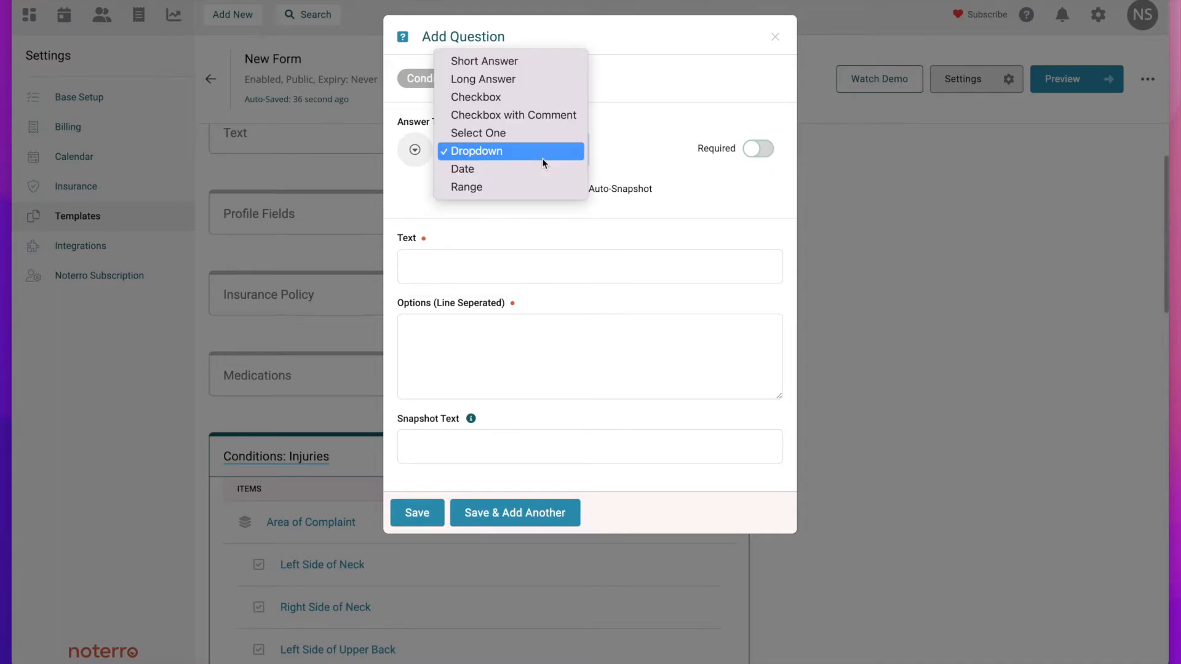
{"action": "left_click", "coordinate": [473, 170]}
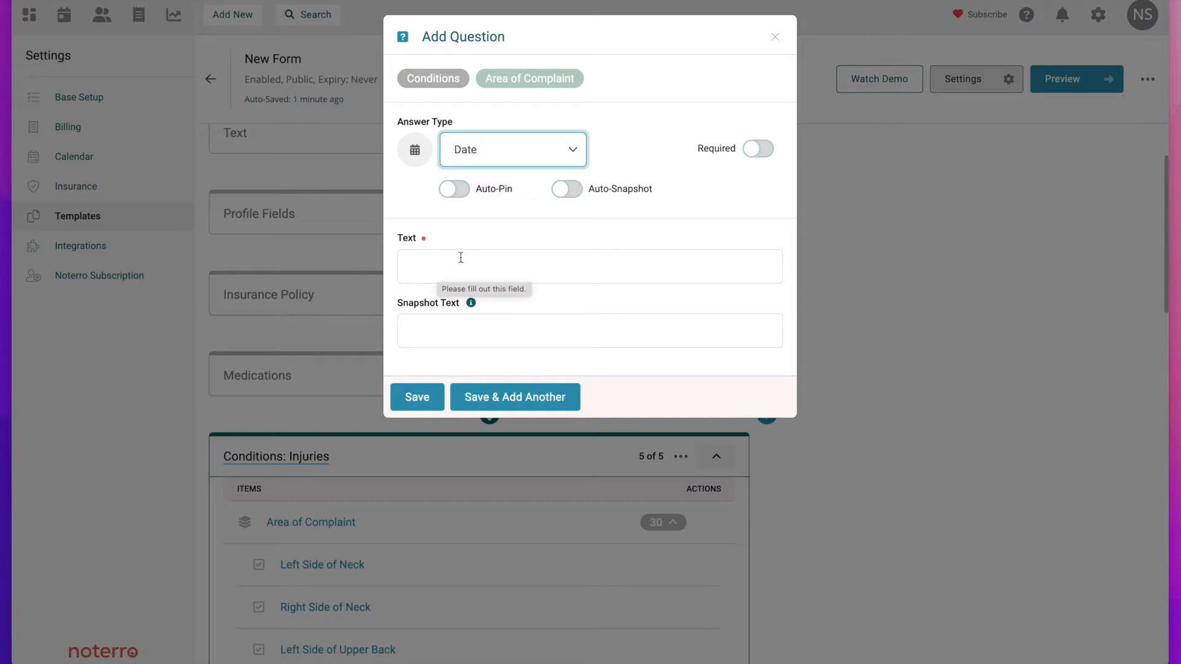
{"action": "left_click", "coordinate": [542, 151]}
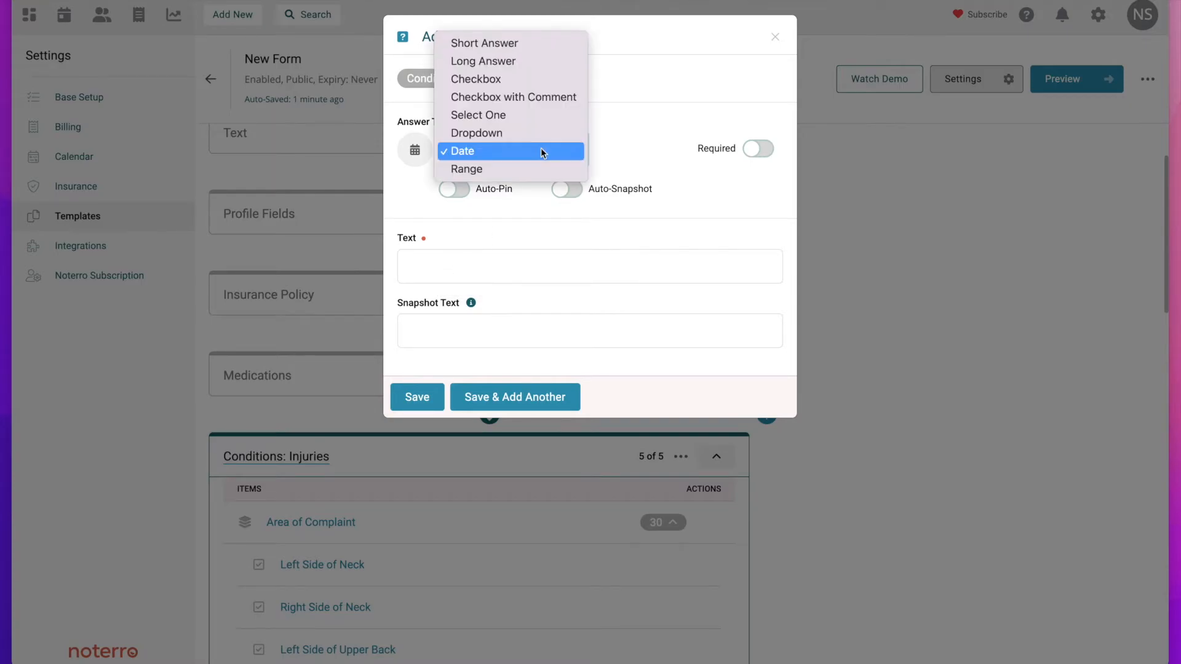
{"action": "left_click", "coordinate": [466, 170]}
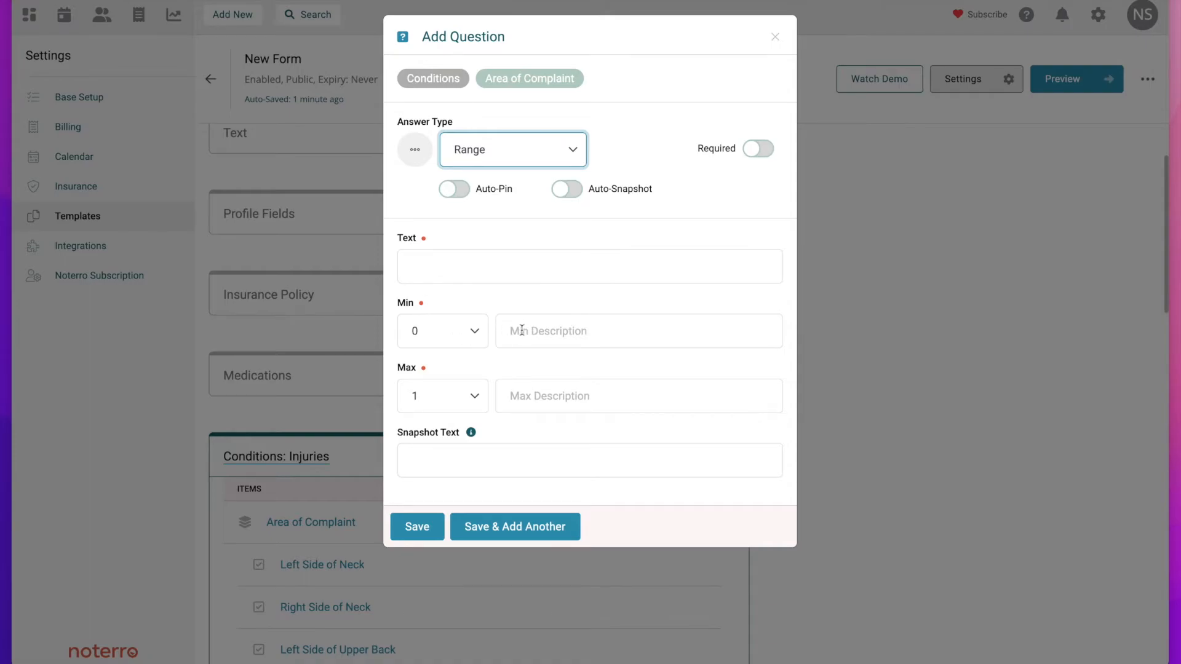
{"action": "left_click", "coordinate": [465, 400]}
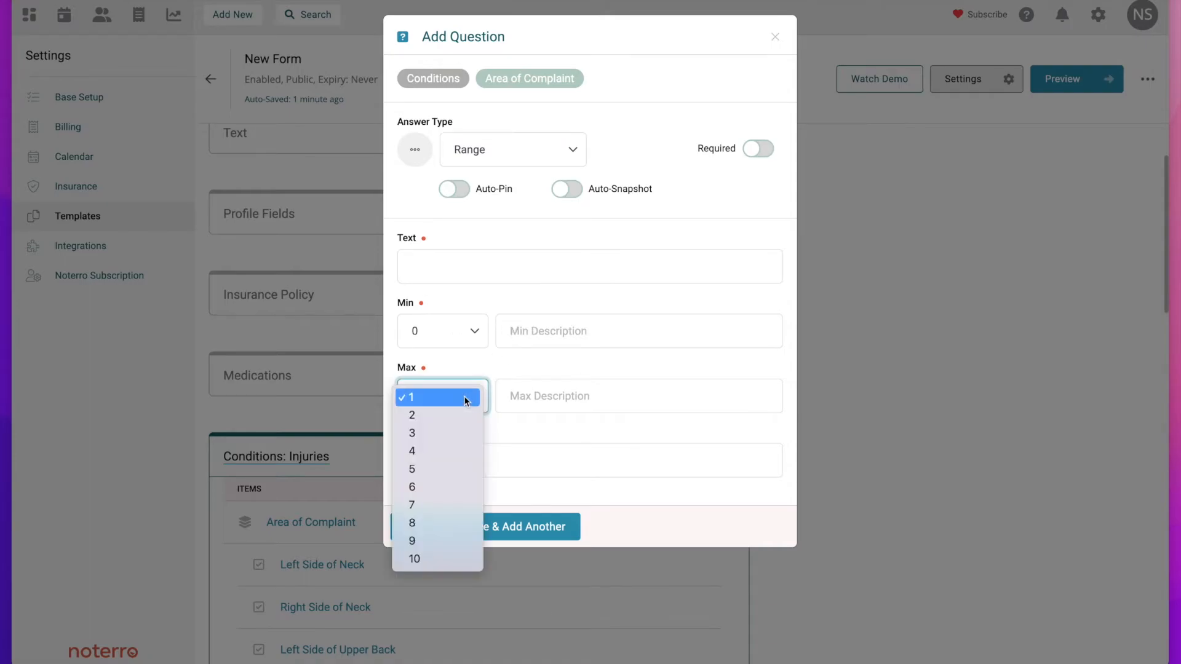
{"action": "left_click", "coordinate": [428, 558]}
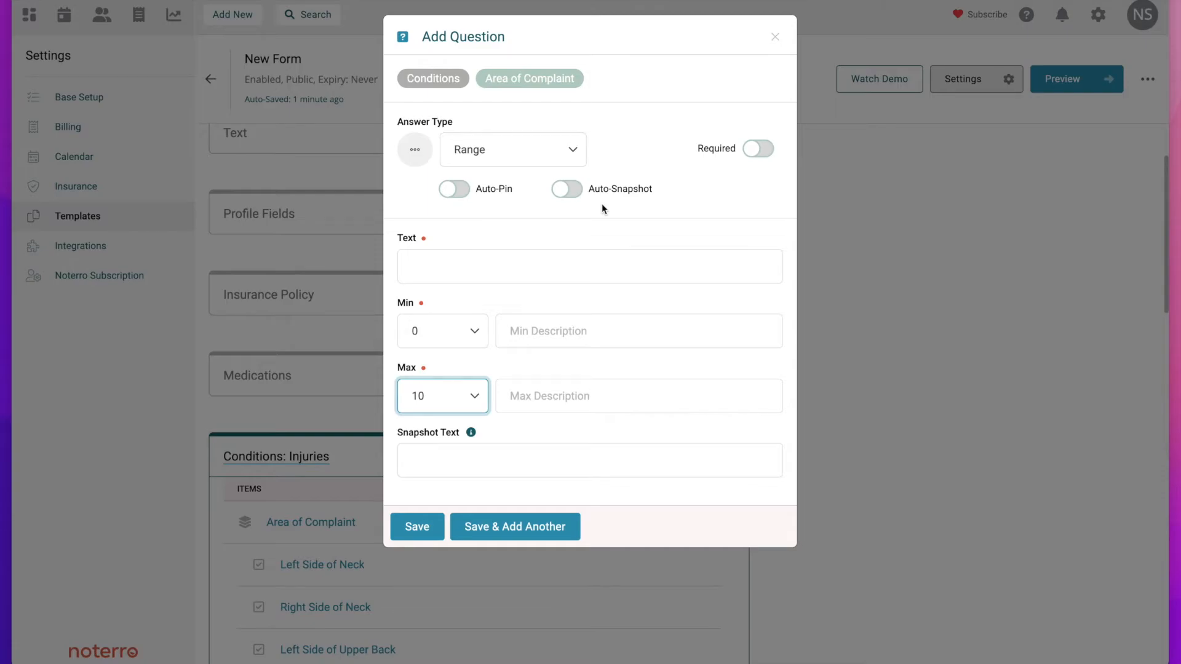
{"action": "left_click", "coordinate": [777, 40]}
- Review the new body-area questions in the Area of Complaint category and collapse the category
{"action": "scroll", "coordinate": [854, 379], "scroll_direction": "down", "scroll_amount": 5}
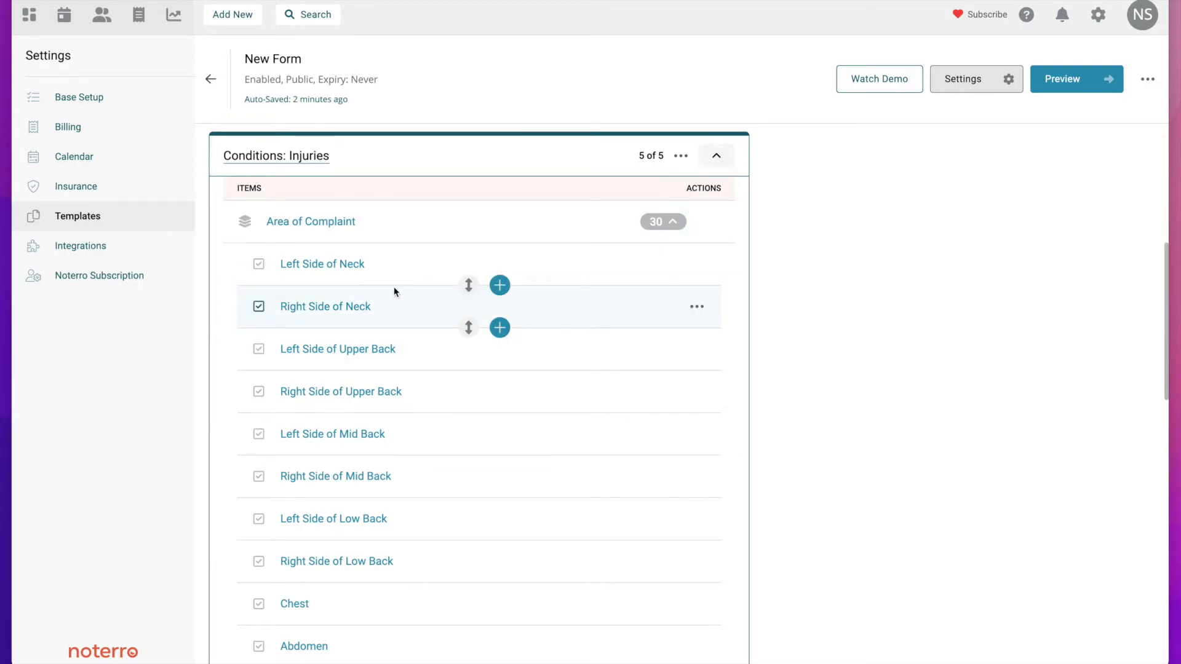
{"action": "scroll", "coordinate": [459, 551], "scroll_direction": "down", "scroll_amount": 3}
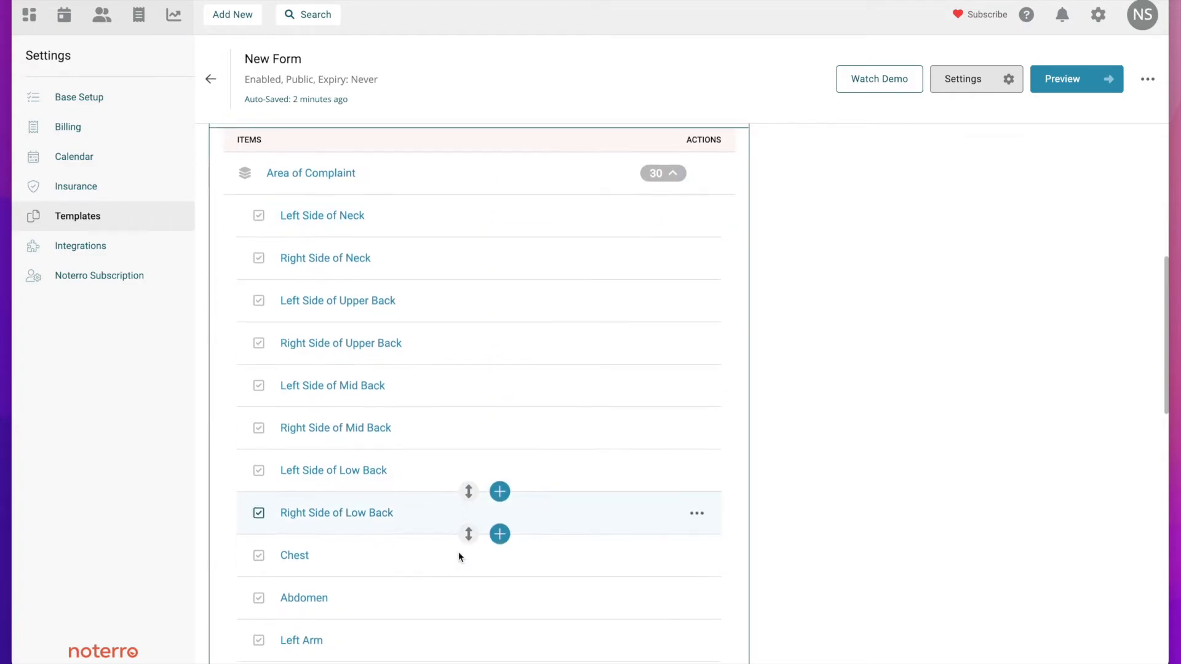
{"action": "scroll", "coordinate": [459, 551], "scroll_direction": "up", "scroll_amount": 5}
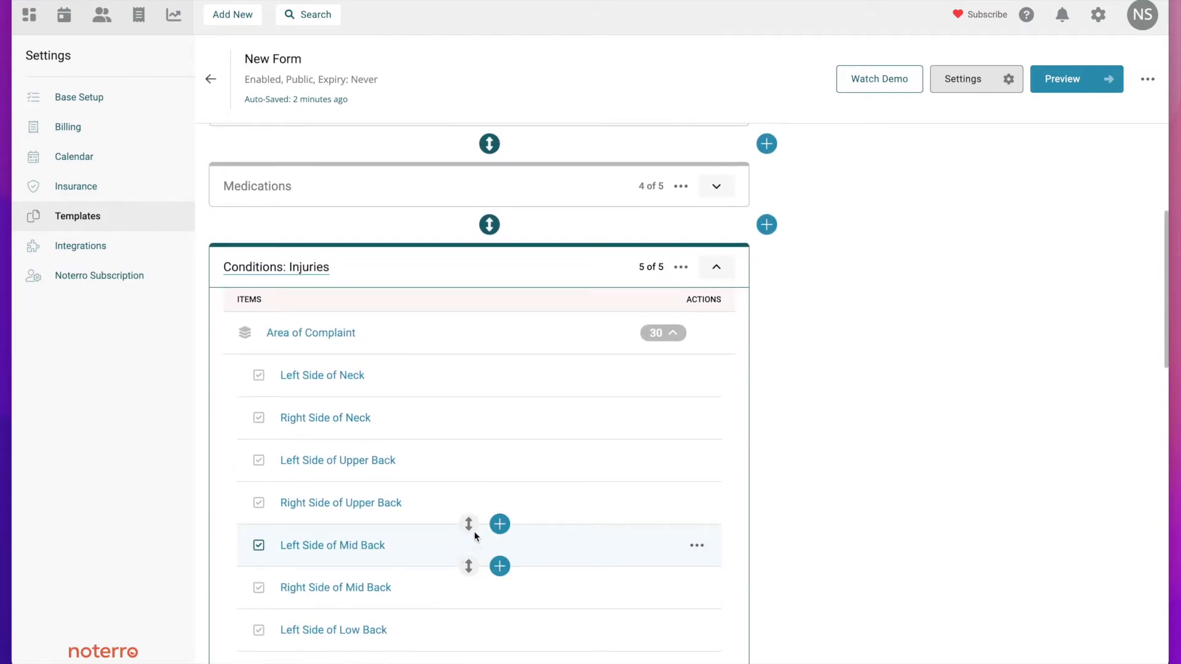
{"action": "left_click", "coordinate": [670, 334]}
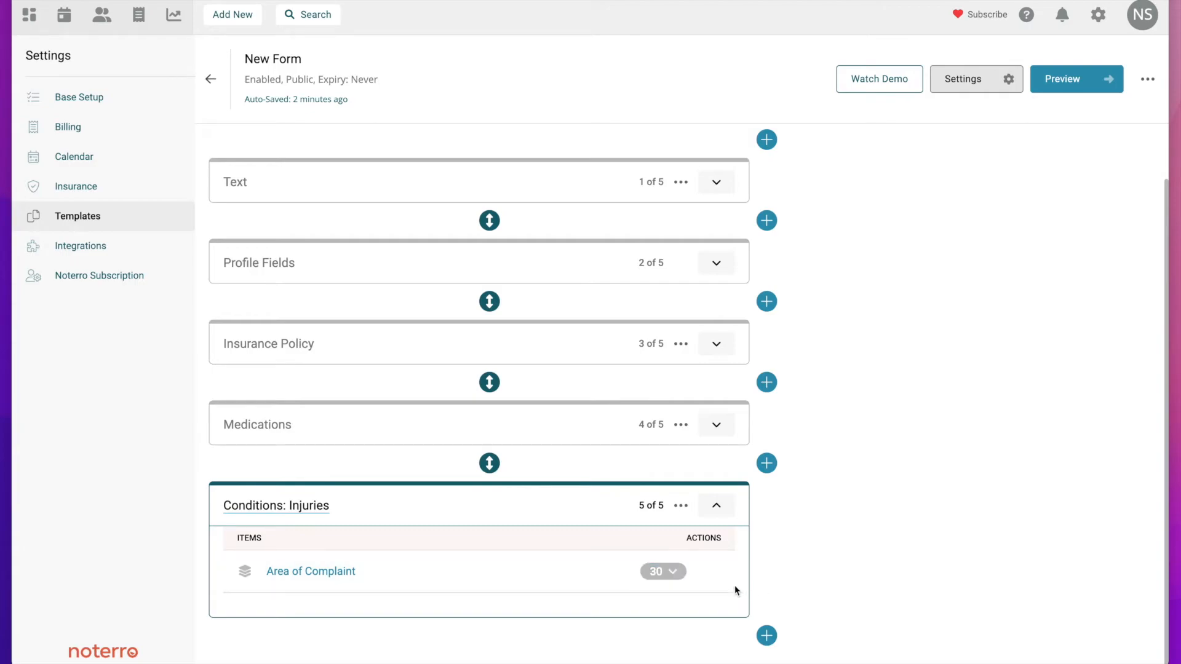
- Inspect the editing options of the Area of Complaint category and its Left Side of Neck question without changing anything
{"action": "mouse_move", "coordinate": [733, 594]}
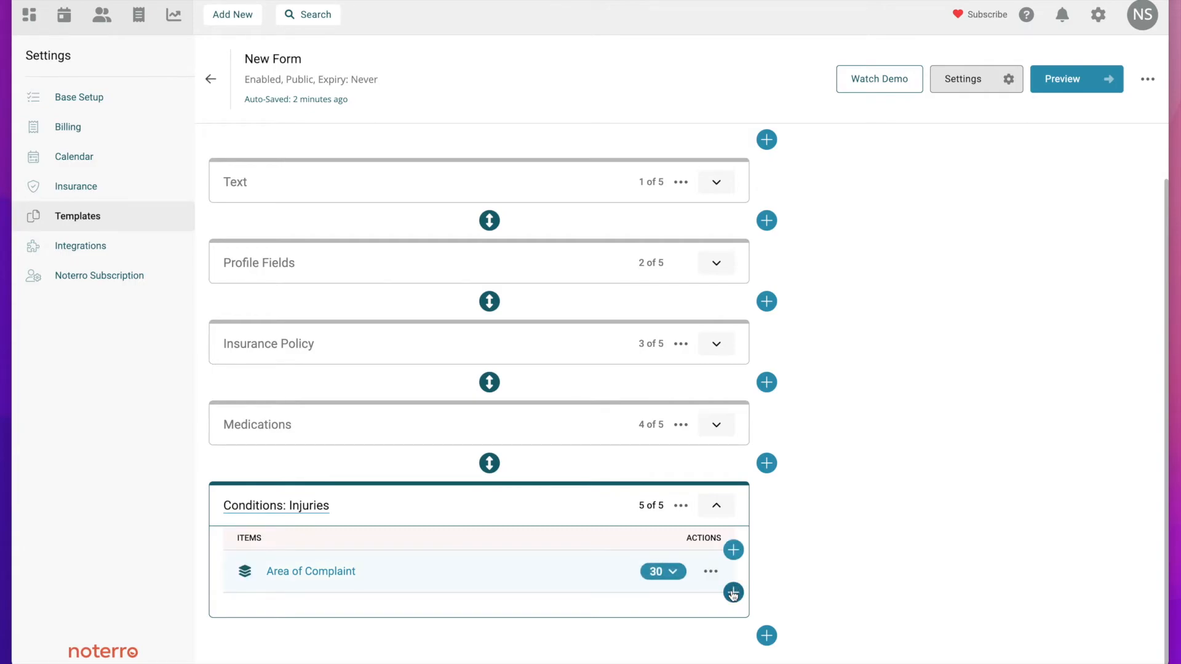
{"action": "left_click", "coordinate": [310, 572]}
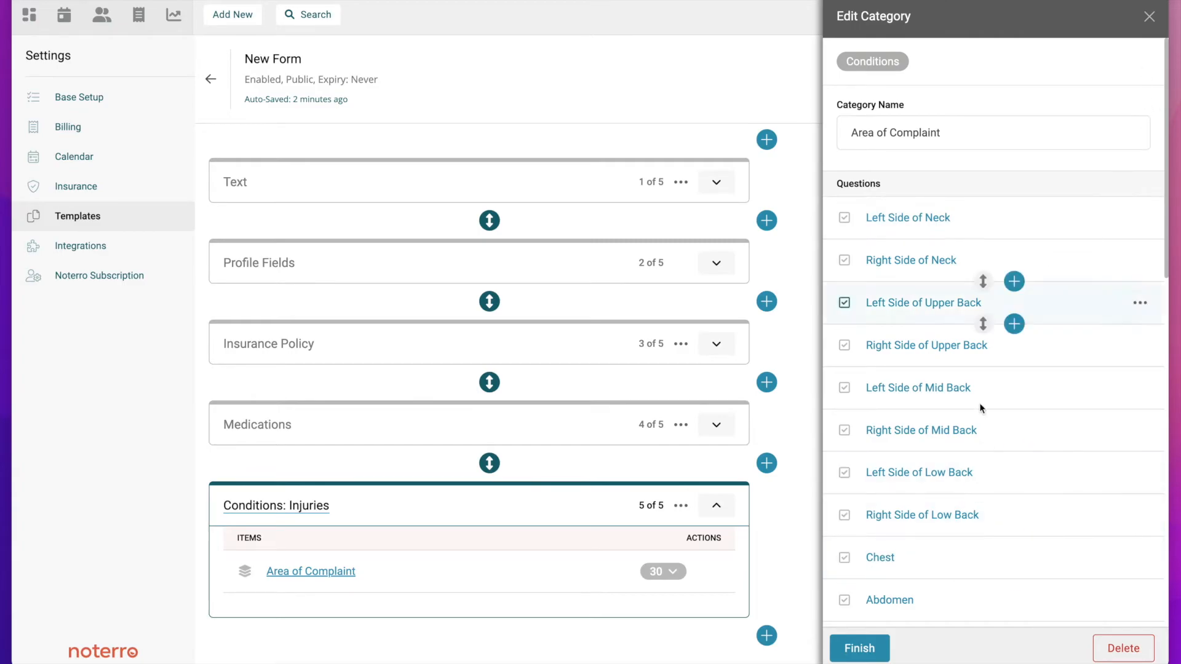
{"action": "left_click", "coordinate": [908, 219]}
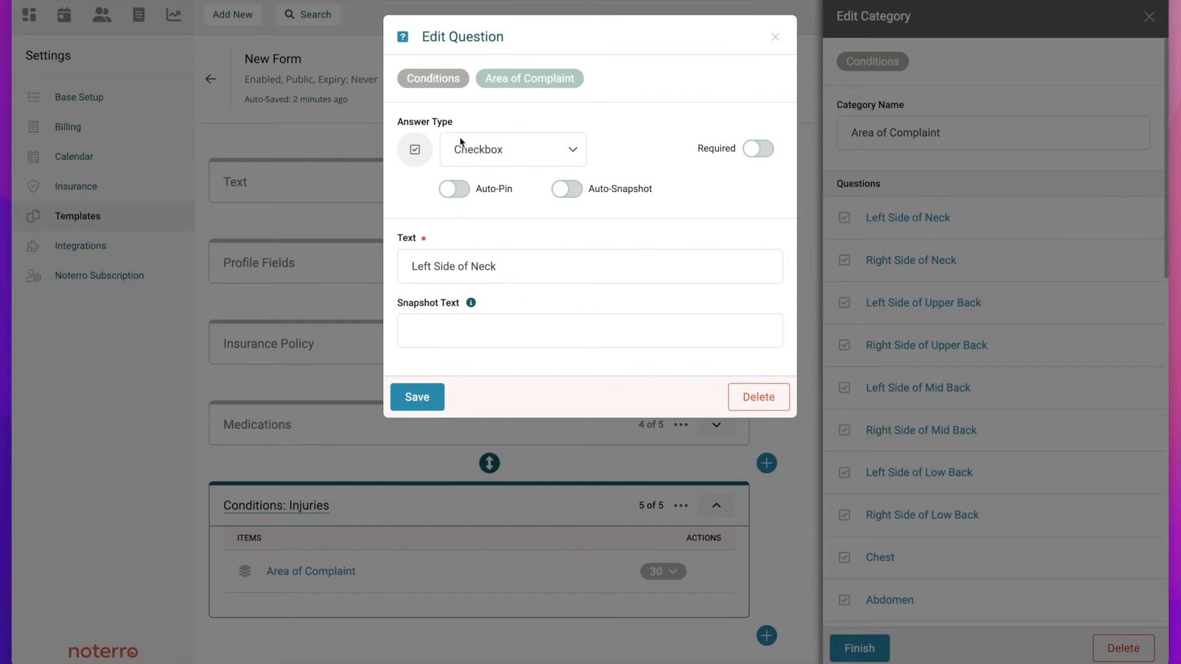
{"action": "left_click", "coordinate": [777, 37]}
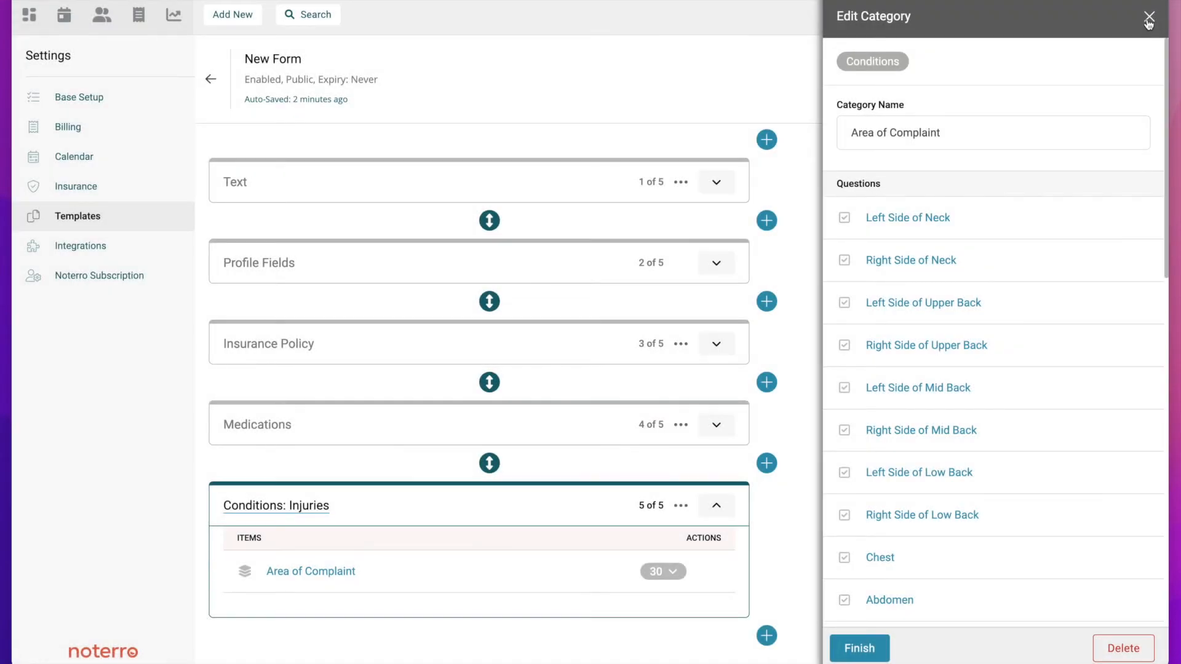
{"action": "left_click", "coordinate": [1148, 19]}
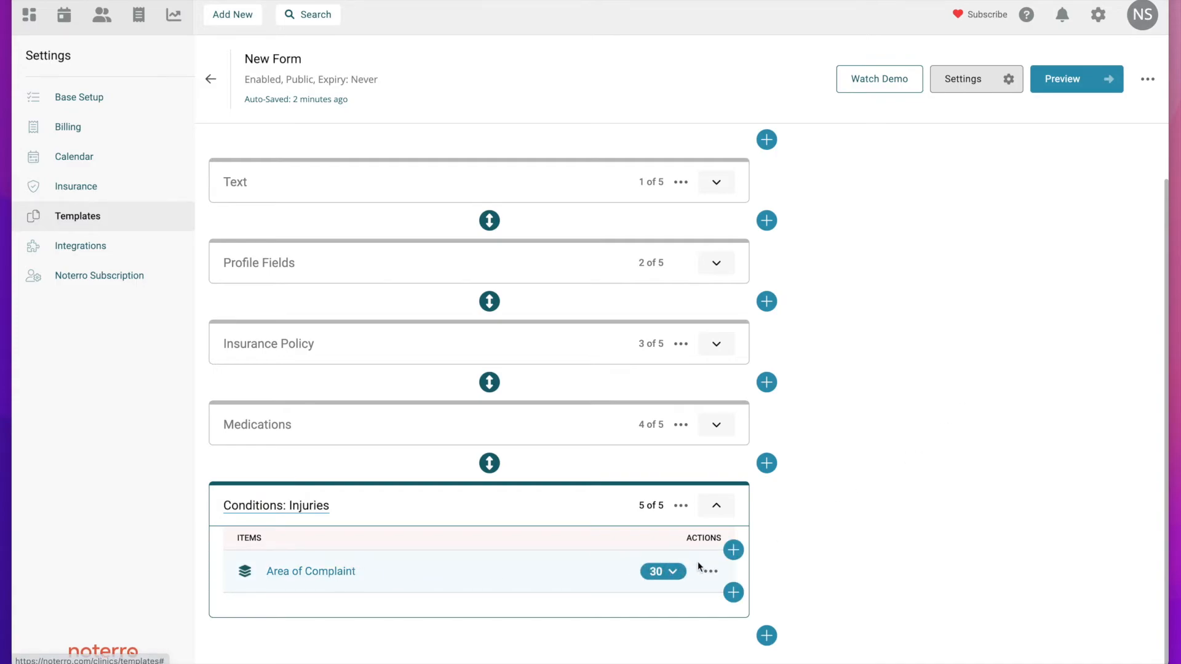
{"action": "left_click", "coordinate": [710, 572]}
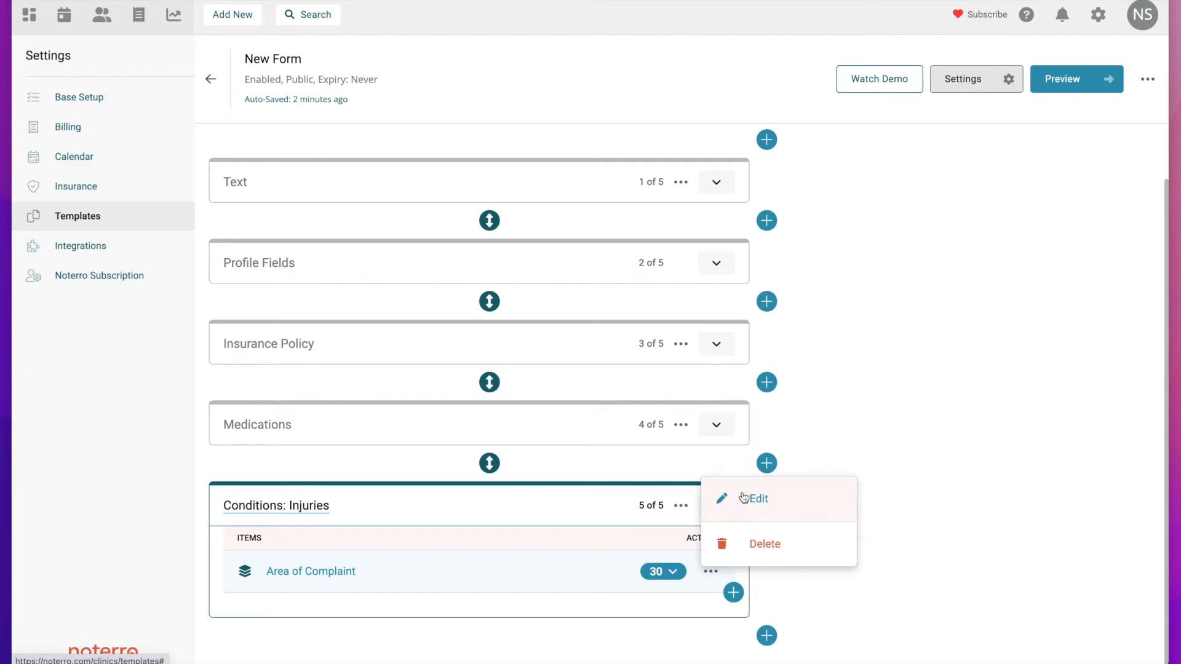
{"action": "left_click", "coordinate": [893, 575]}
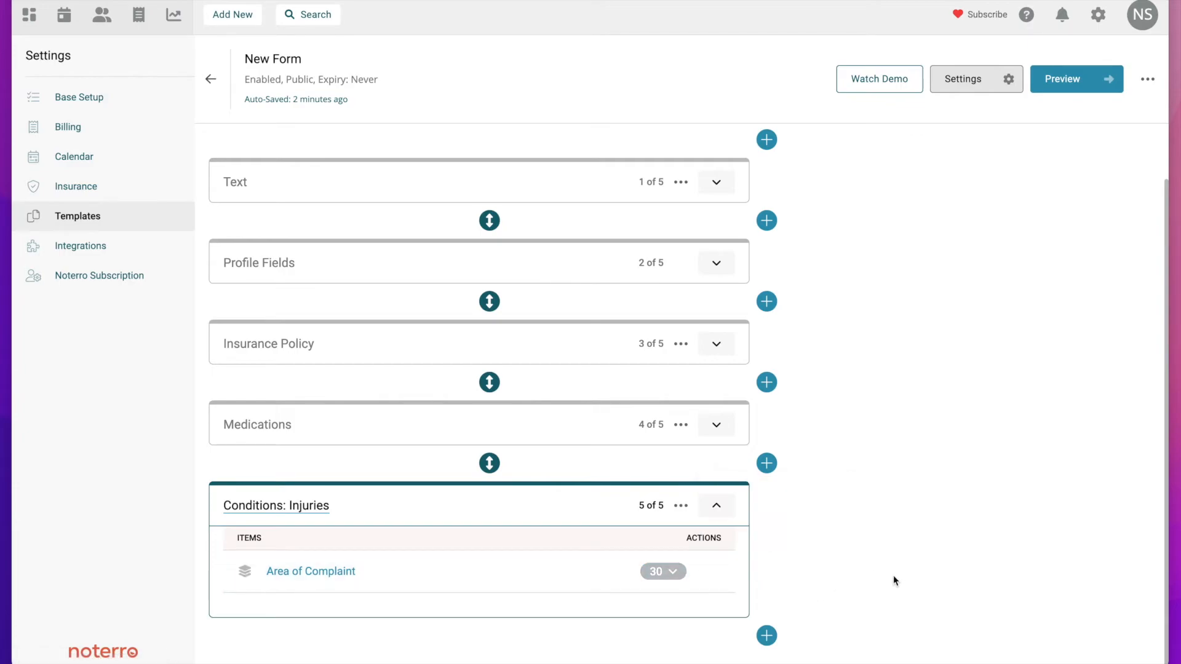
- Expand Area of Complaint again to look over its questions, and collapse it
{"action": "left_click", "coordinate": [668, 573]}
{"action": "scroll", "coordinate": [670, 581], "scroll_direction": "down", "scroll_amount": 4}
{"action": "scroll", "coordinate": [670, 581], "scroll_direction": "down", "scroll_amount": 5}
{"action": "scroll", "coordinate": [364, 412], "scroll_direction": "up", "scroll_amount": 6}
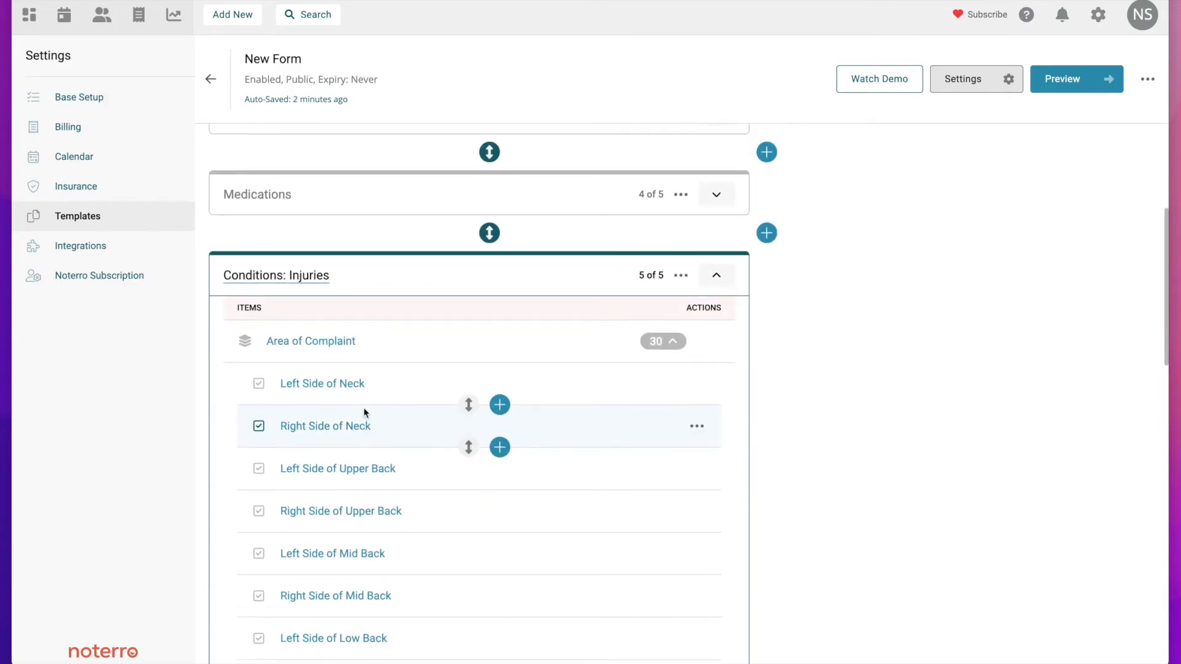
{"action": "left_click", "coordinate": [677, 343]}
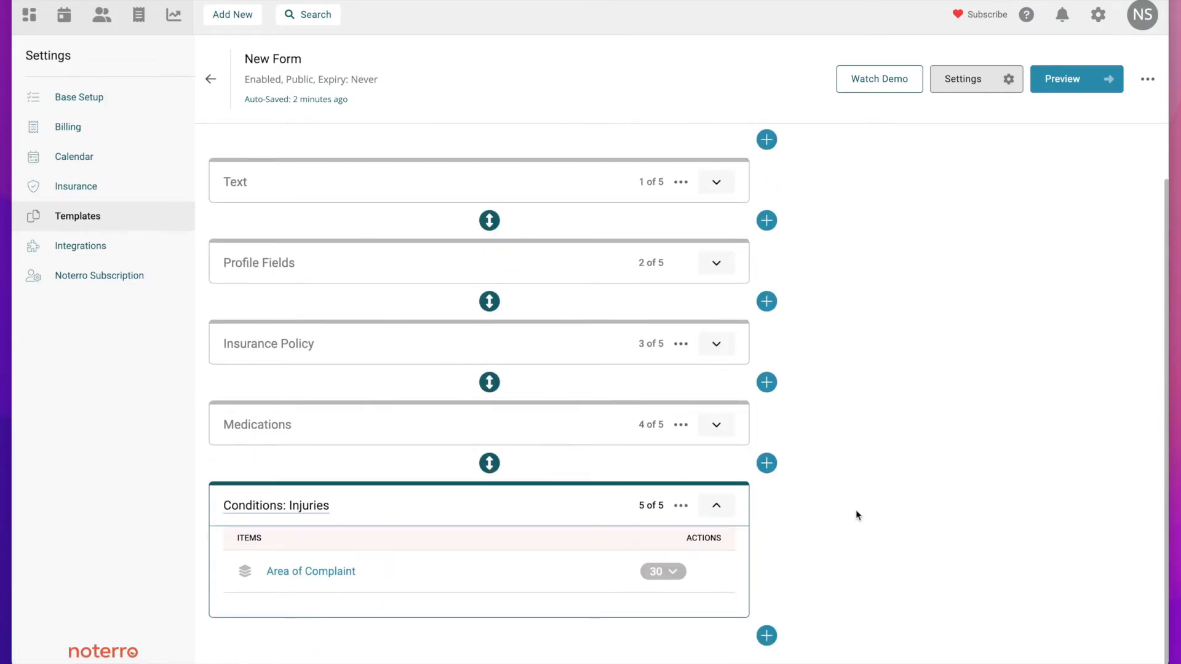
- Add an Agreements section below the Conditions: Injuries section
{"action": "left_click", "coordinate": [766, 636]}
{"action": "scroll", "coordinate": [860, 521], "scroll_direction": "down", "scroll_amount": 6}
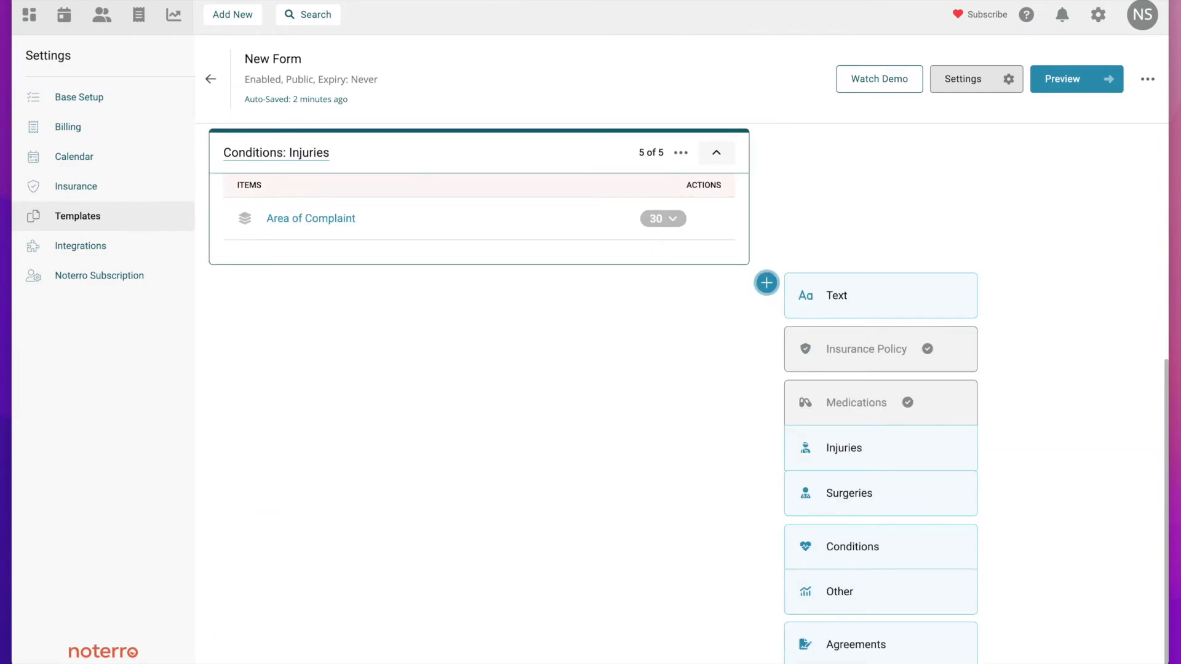
{"action": "left_click", "coordinate": [915, 640]}
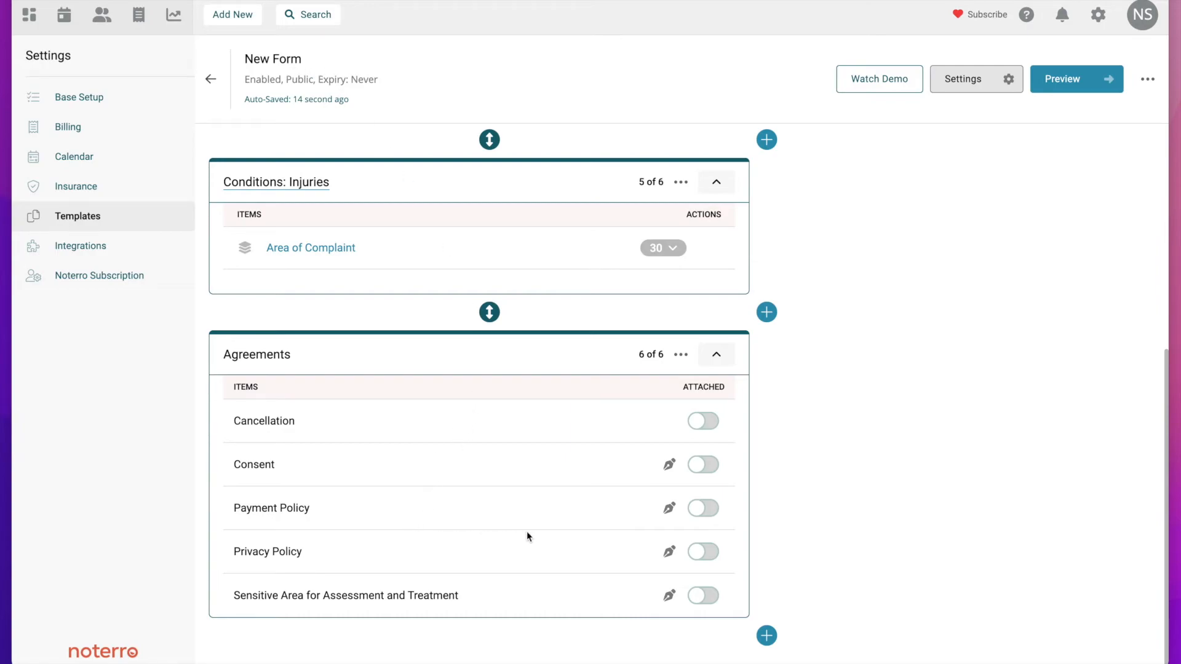
- Attach the Payment Policy and Privacy Policy agreements to the new form and return to the templates list
{"action": "left_click", "coordinate": [700, 511]}
{"action": "left_click", "coordinate": [699, 556]}
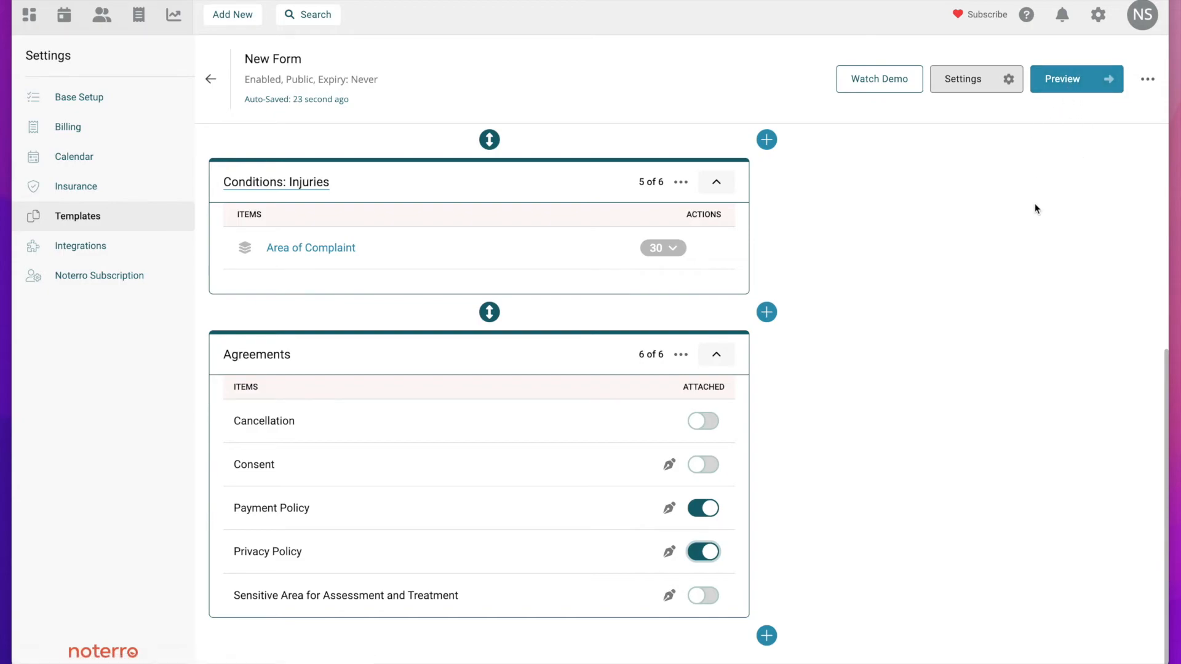
{"action": "scroll", "coordinate": [882, 238], "scroll_direction": "up", "scroll_amount": 5}
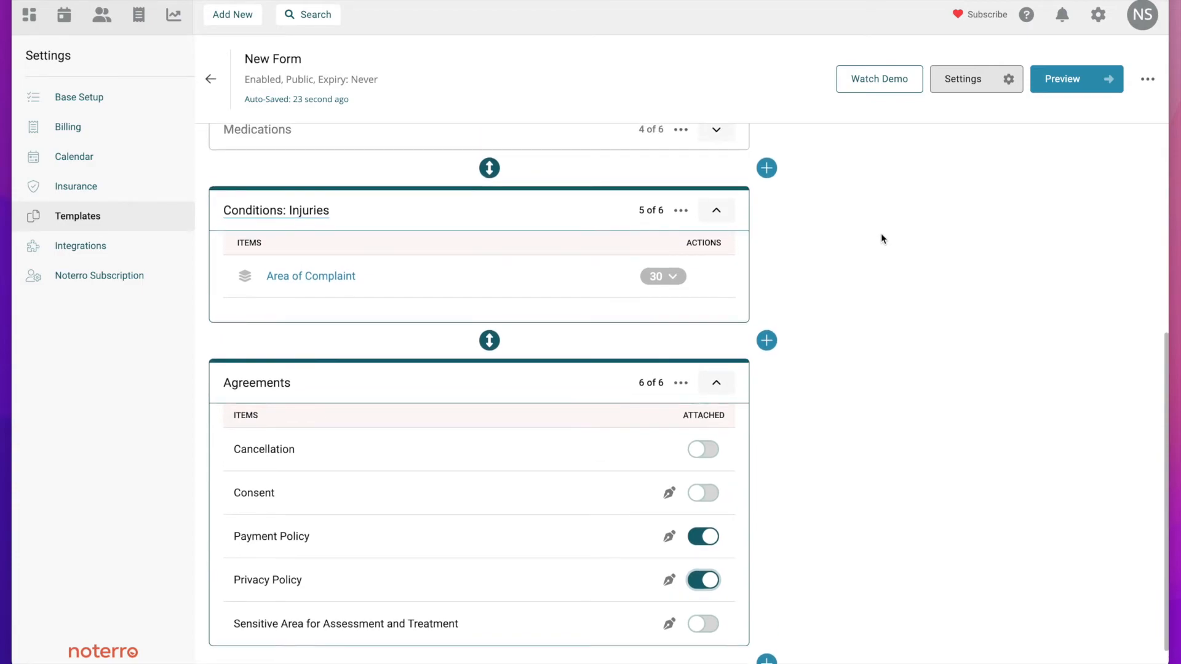
{"action": "scroll", "coordinate": [882, 238], "scroll_direction": "up", "scroll_amount": 4}
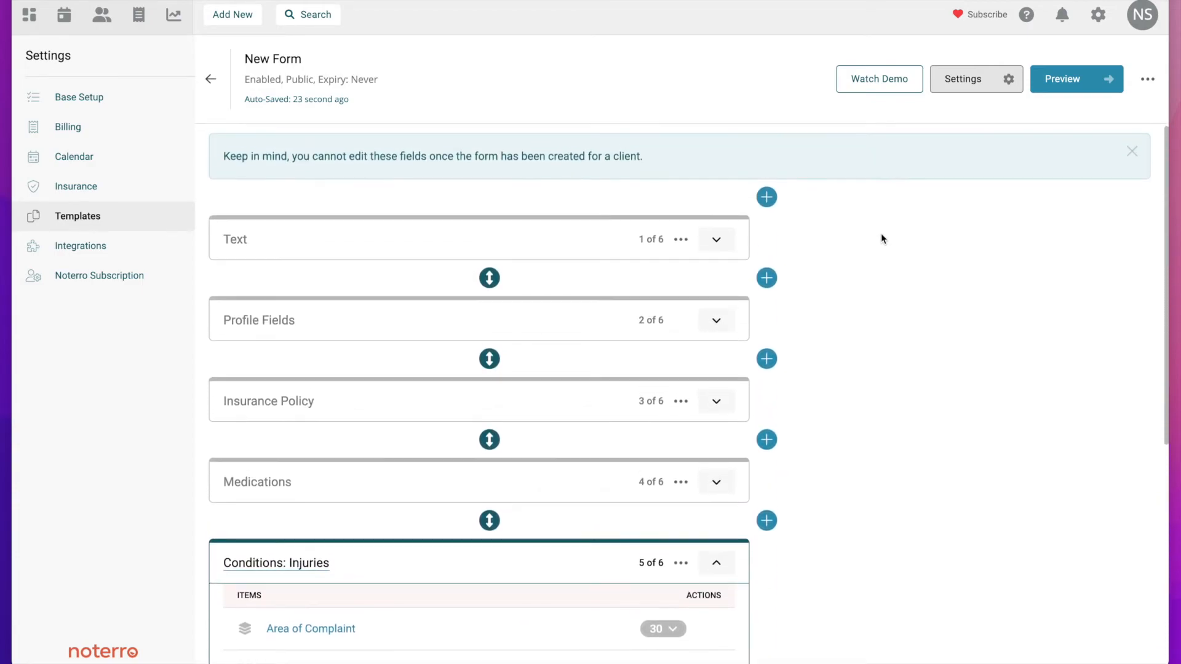
{"action": "left_click", "coordinate": [211, 79]}
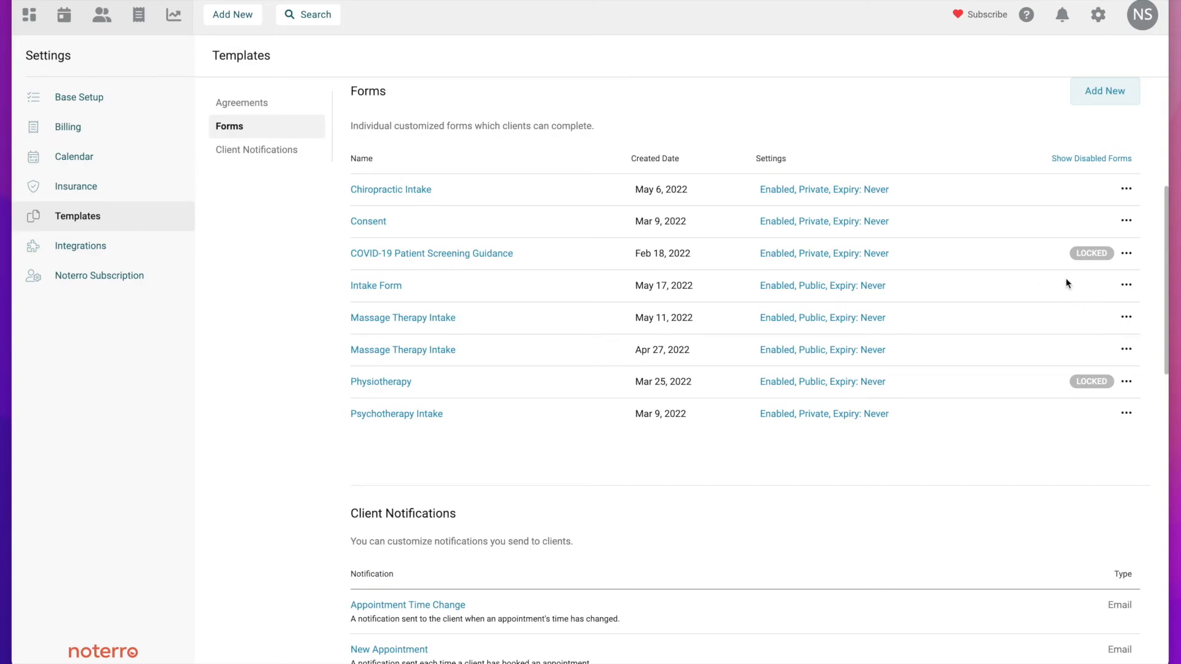
- Duplicate the locked COVID-19 Patient Screening Guidance form and remove "COPY OF" from the duplicate's name
{"action": "left_click", "coordinate": [1126, 253]}
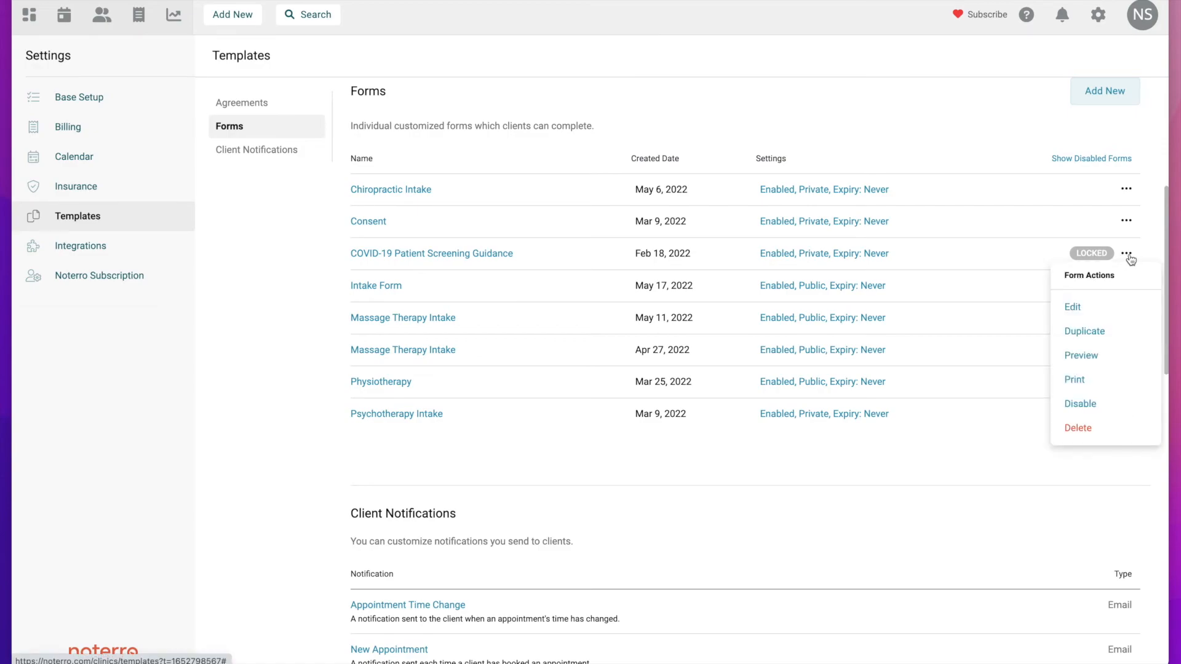
{"action": "left_click", "coordinate": [1092, 334]}
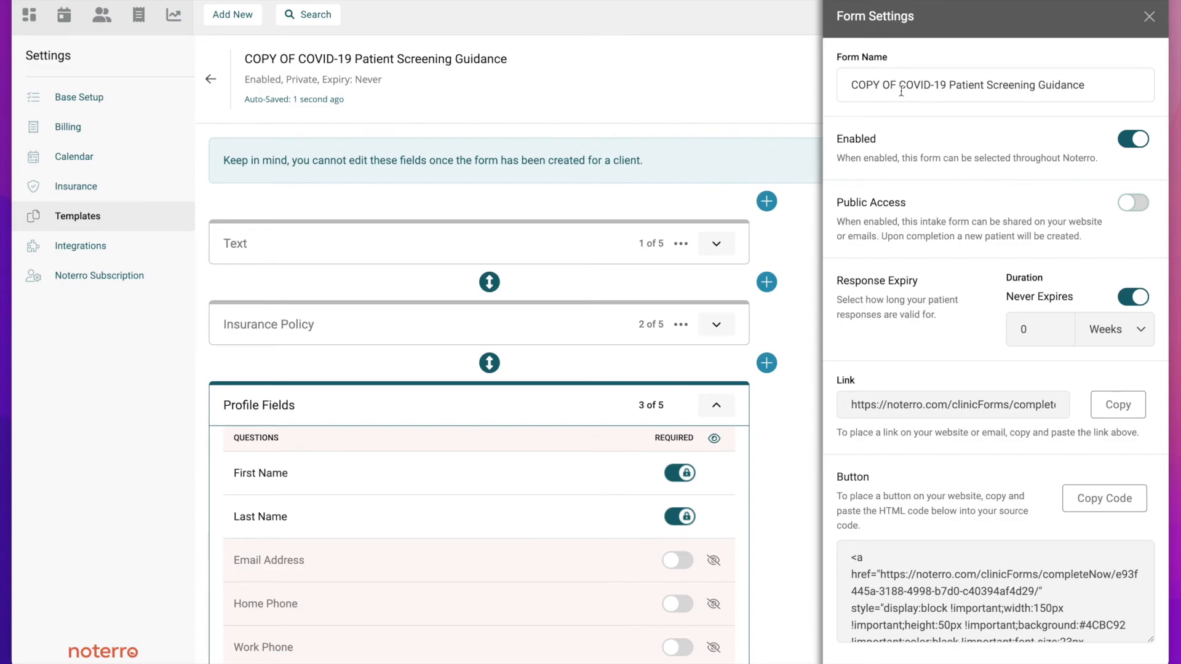
{"action": "left_click_drag", "start_coordinate": [900, 88], "coordinate": [838, 88]}
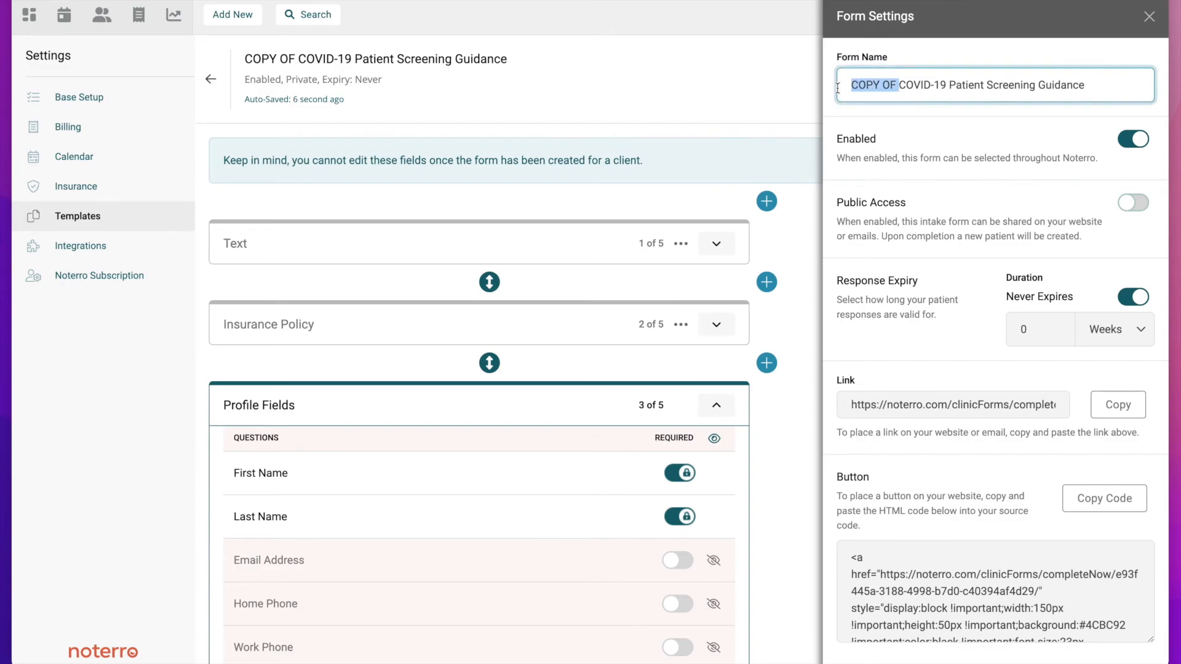
{"action": "key", "text": "BackSpace"}
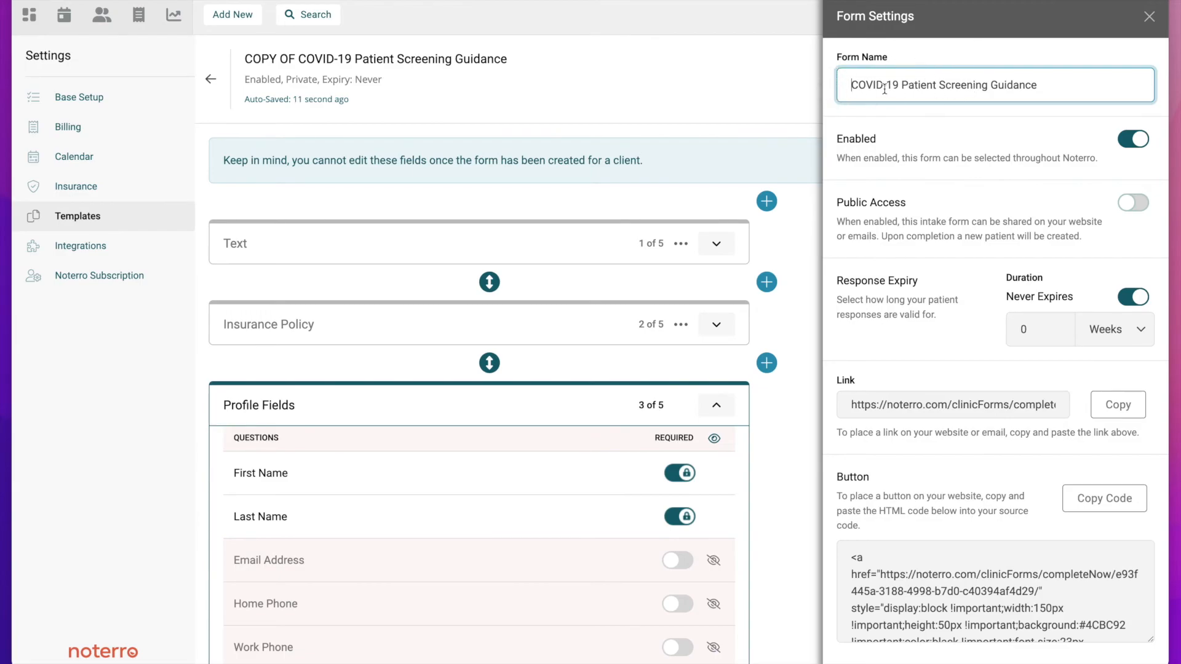
{"action": "left_click", "coordinate": [1149, 17]}
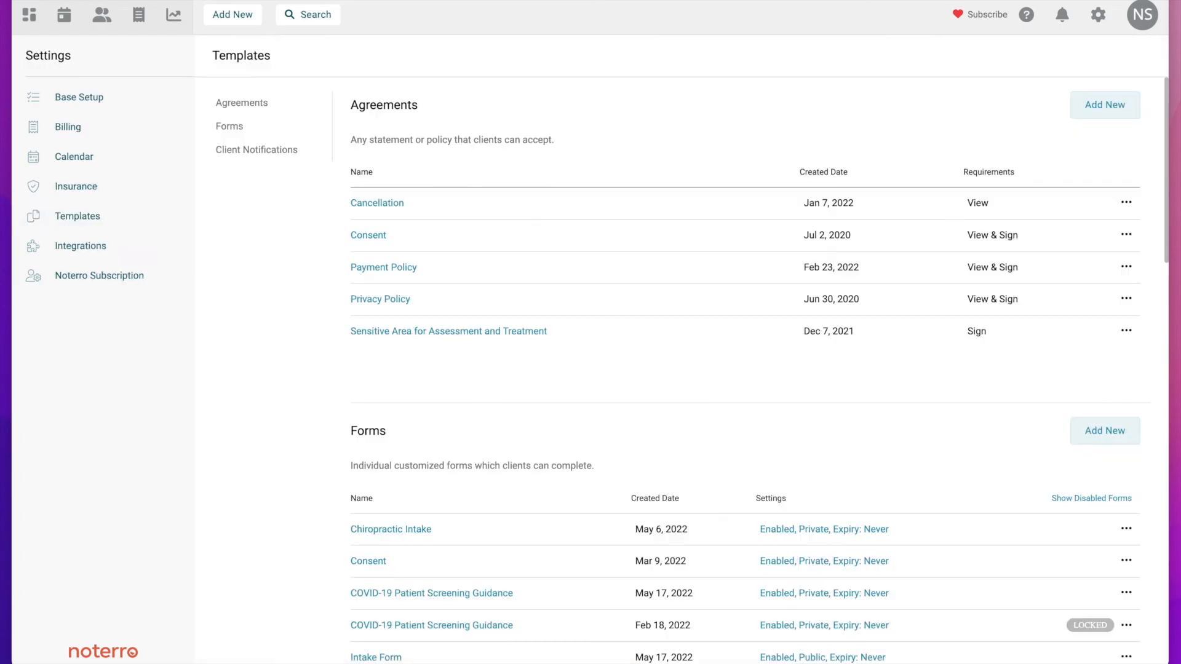
- Open the duplicated COVID-19 Patient Screening Guidance form to review its sections and return to the forms list
{"action": "scroll", "coordinate": [437, 286], "scroll_direction": "down", "scroll_amount": 5}
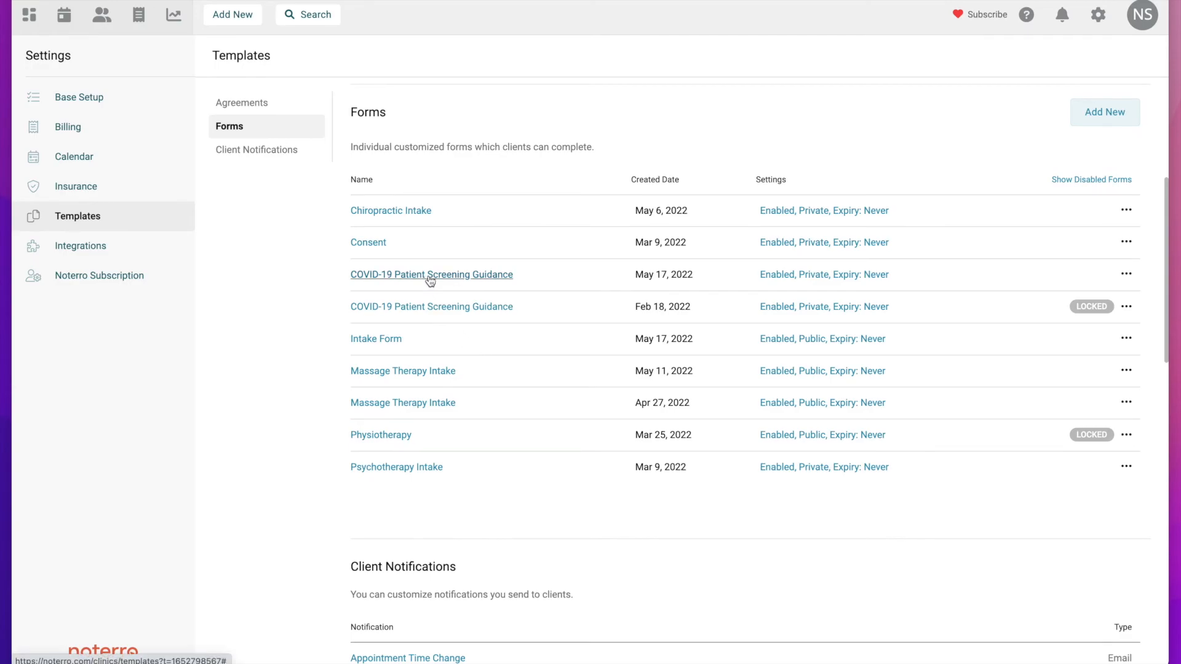
{"action": "left_click", "coordinate": [431, 281]}
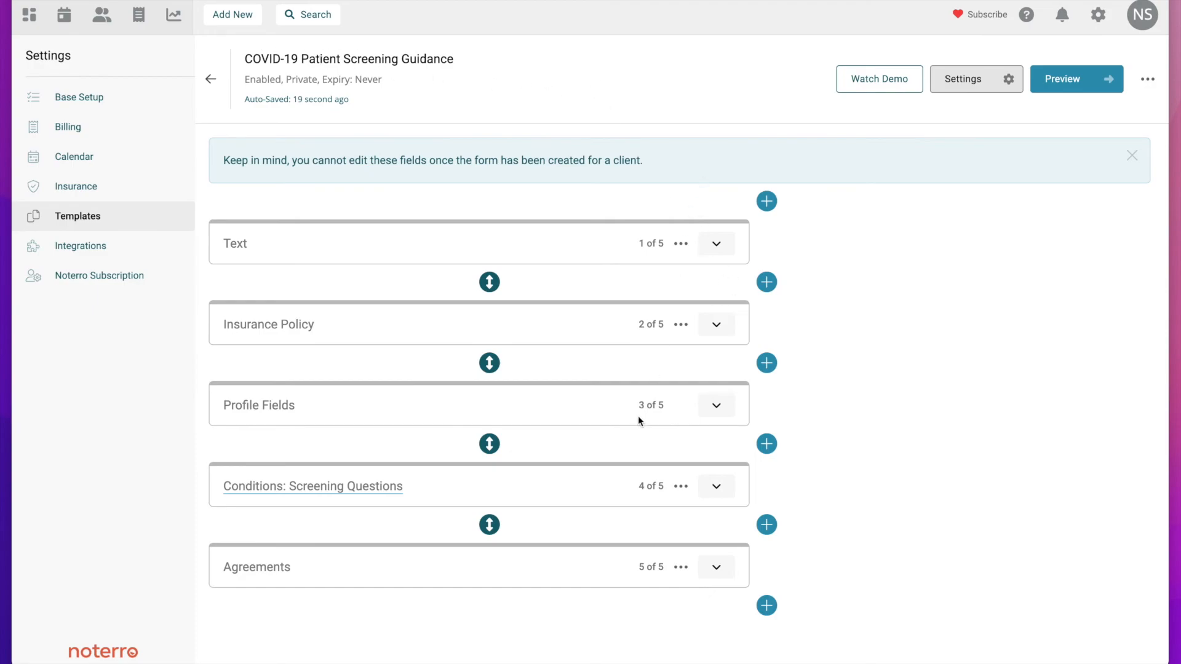
{"action": "left_click", "coordinate": [211, 83]}
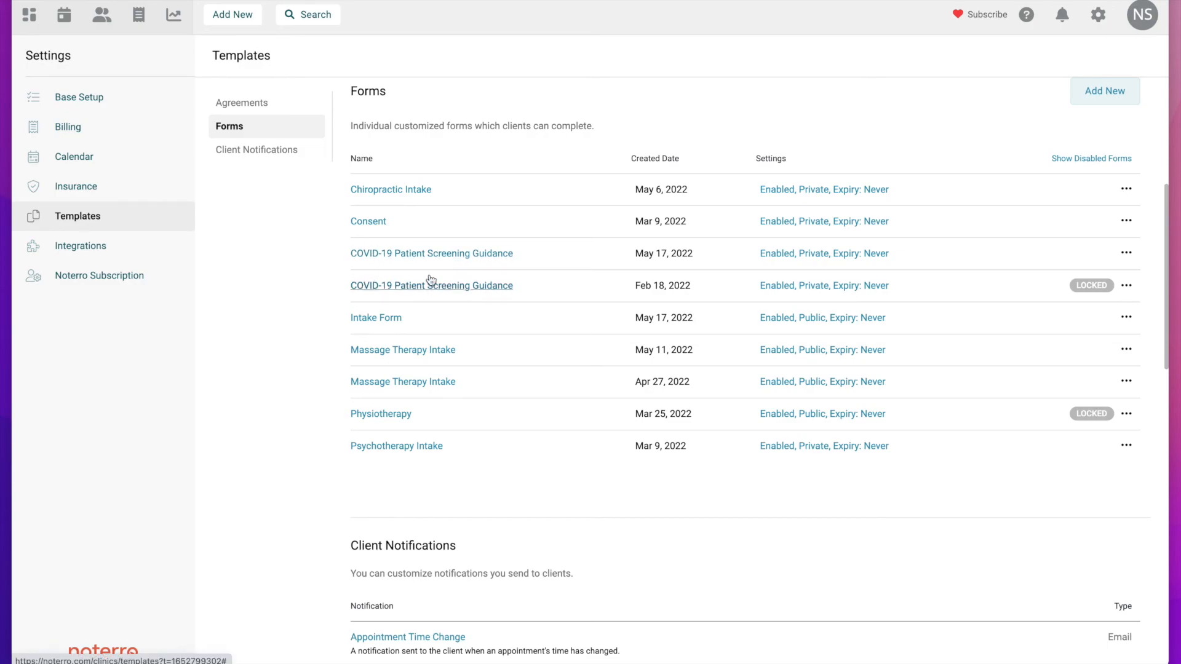
- Disable the original locked COVID-19 Patient Screening Guidance form created Feb 18, 2022
{"action": "left_click", "coordinate": [1128, 287]}
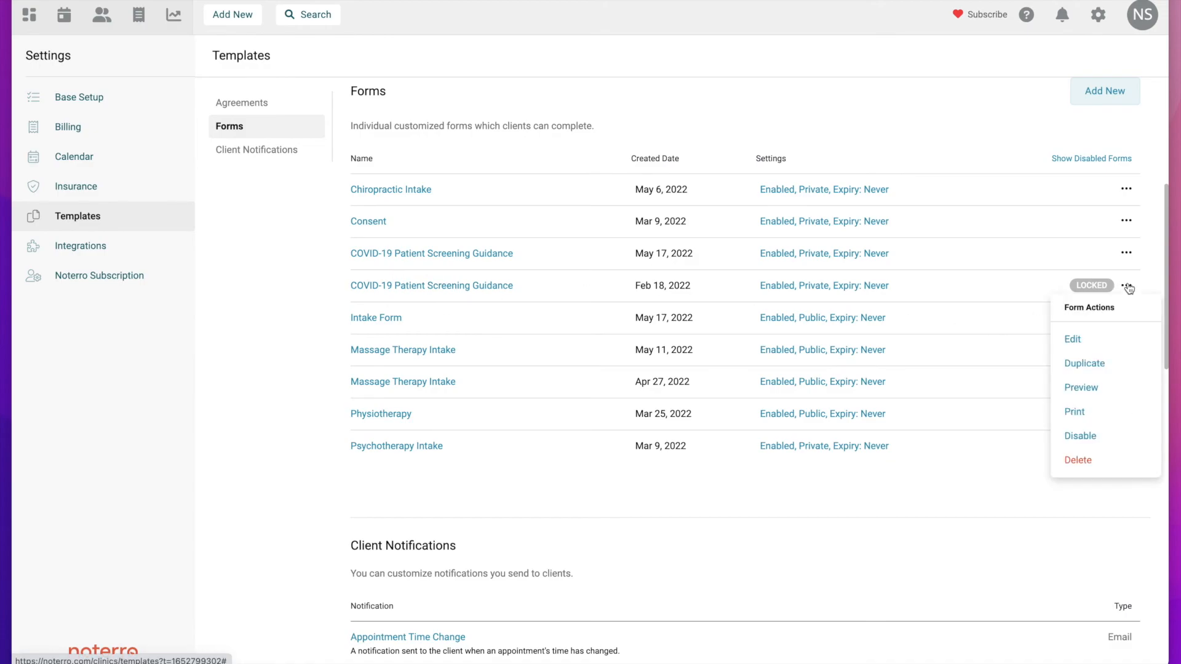
{"action": "left_click", "coordinate": [1092, 437]}
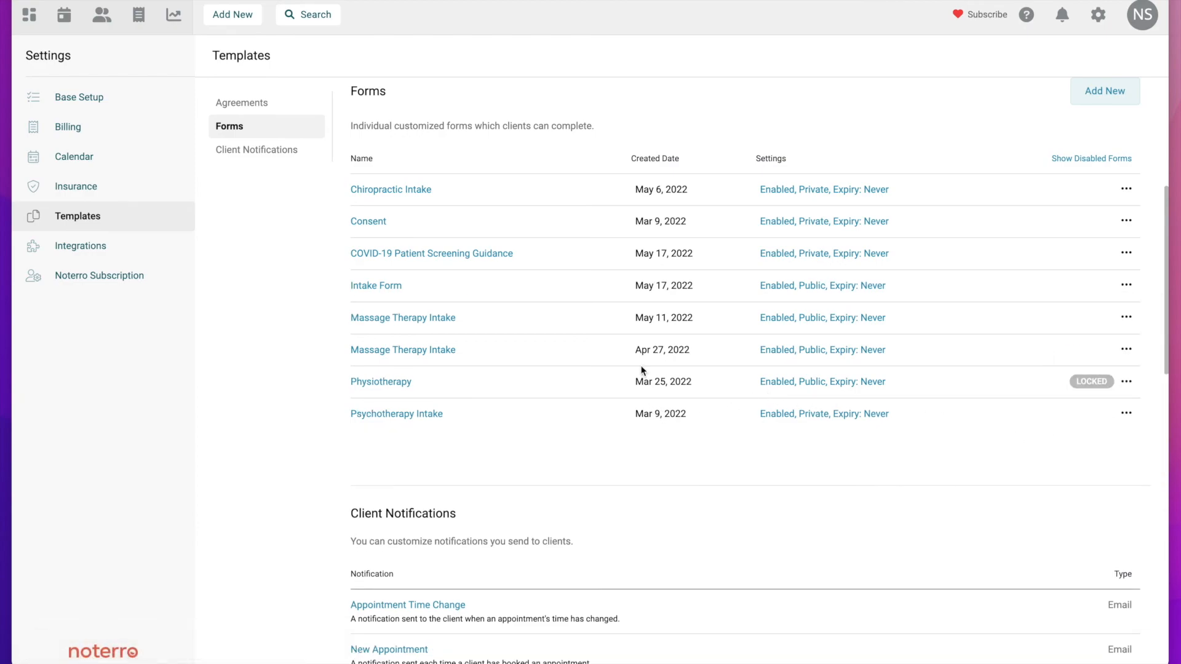
- Show the disabled forms in the forms list and look through them
{"action": "scroll", "coordinate": [640, 369], "scroll_direction": "up", "scroll_amount": 1}
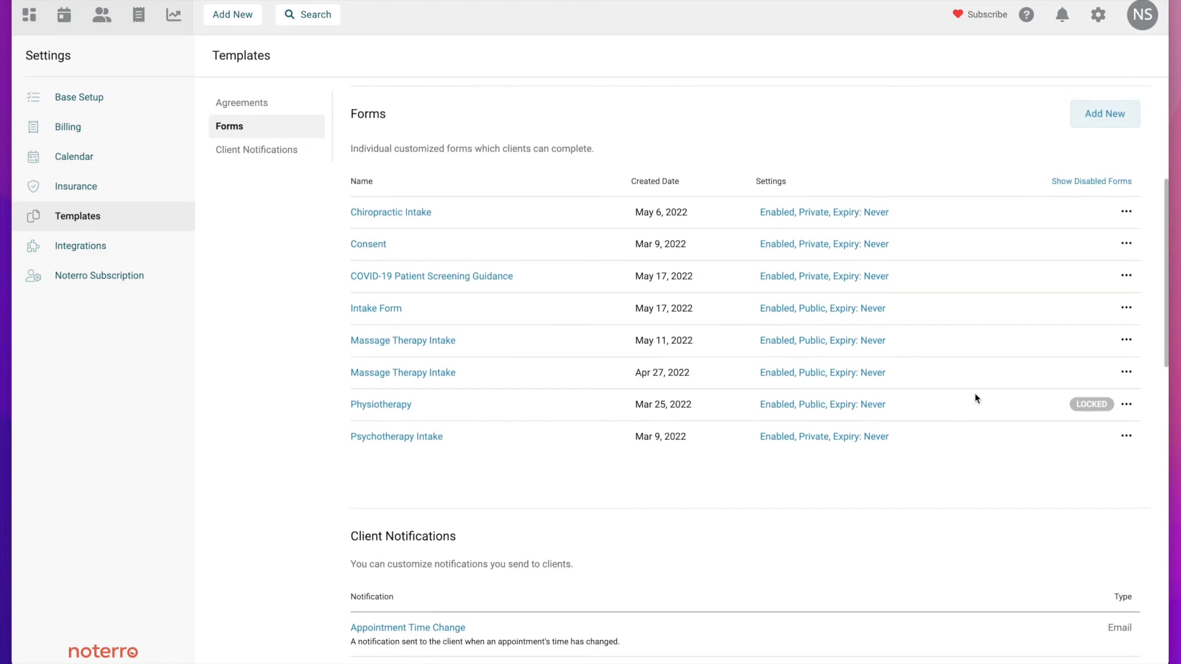
{"action": "left_click", "coordinate": [1083, 185]}
{"action": "scroll", "coordinate": [910, 456], "scroll_direction": "down", "scroll_amount": 2}
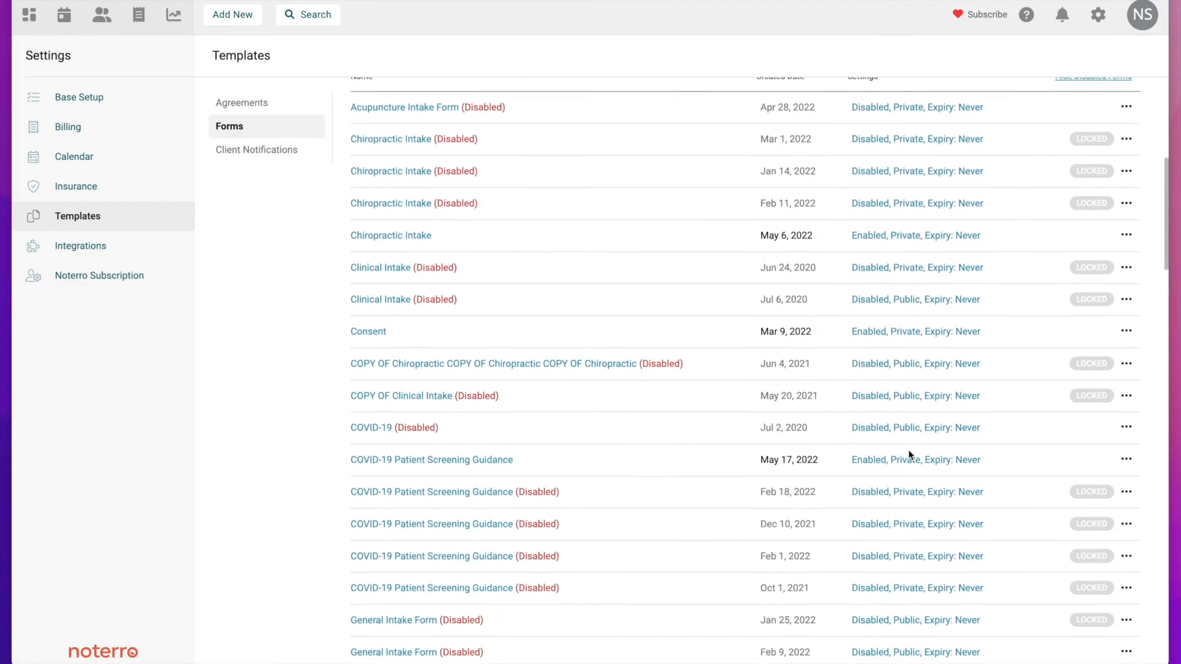
{"action": "scroll", "coordinate": [909, 455], "scroll_direction": "up", "scroll_amount": 2}
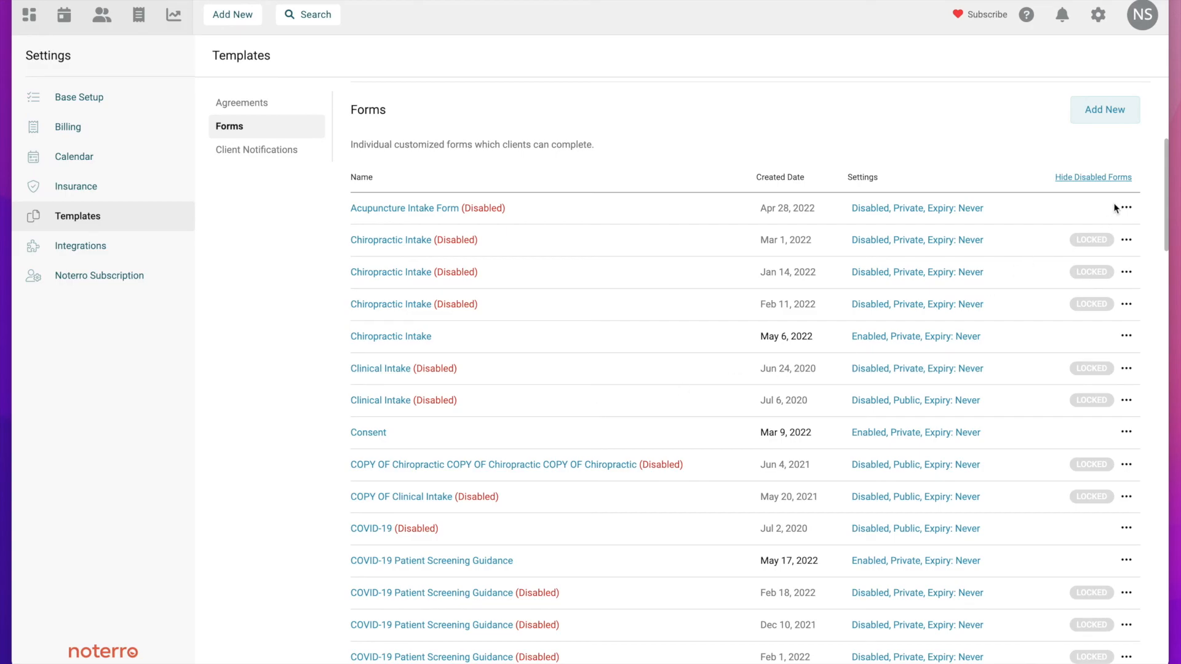
- Check the actions available for the disabled Acupuncture Intake Form and hide the disabled forms again
{"action": "left_click", "coordinate": [1128, 208]}
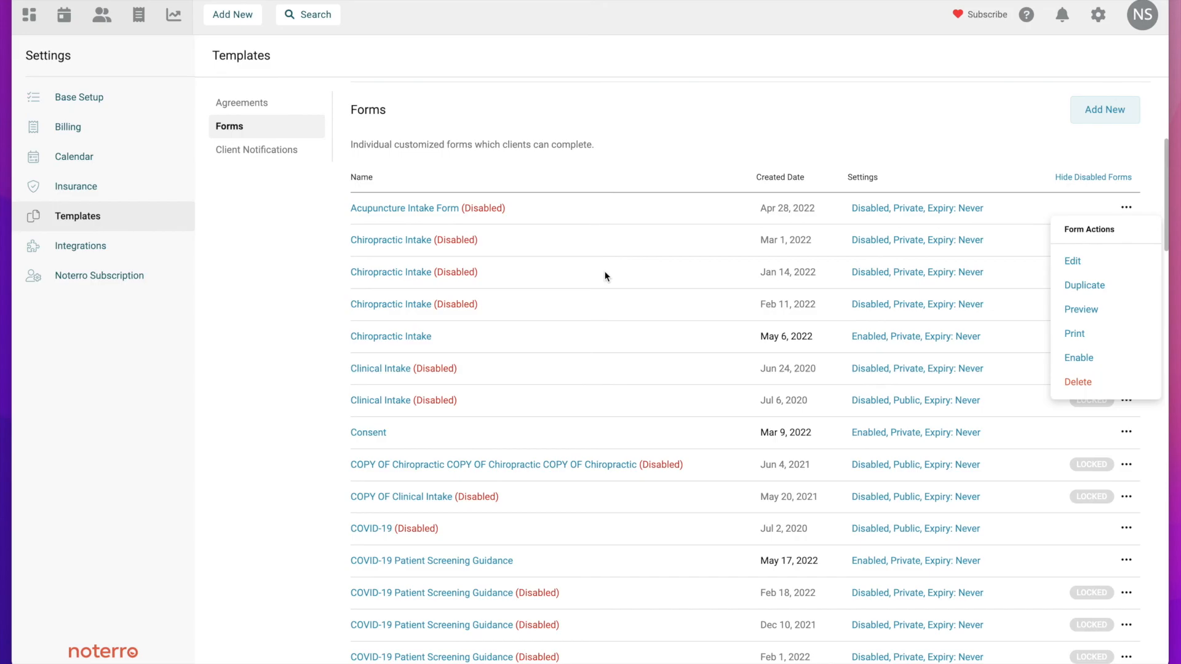
{"action": "scroll", "coordinate": [605, 275], "scroll_direction": "up", "scroll_amount": 1}
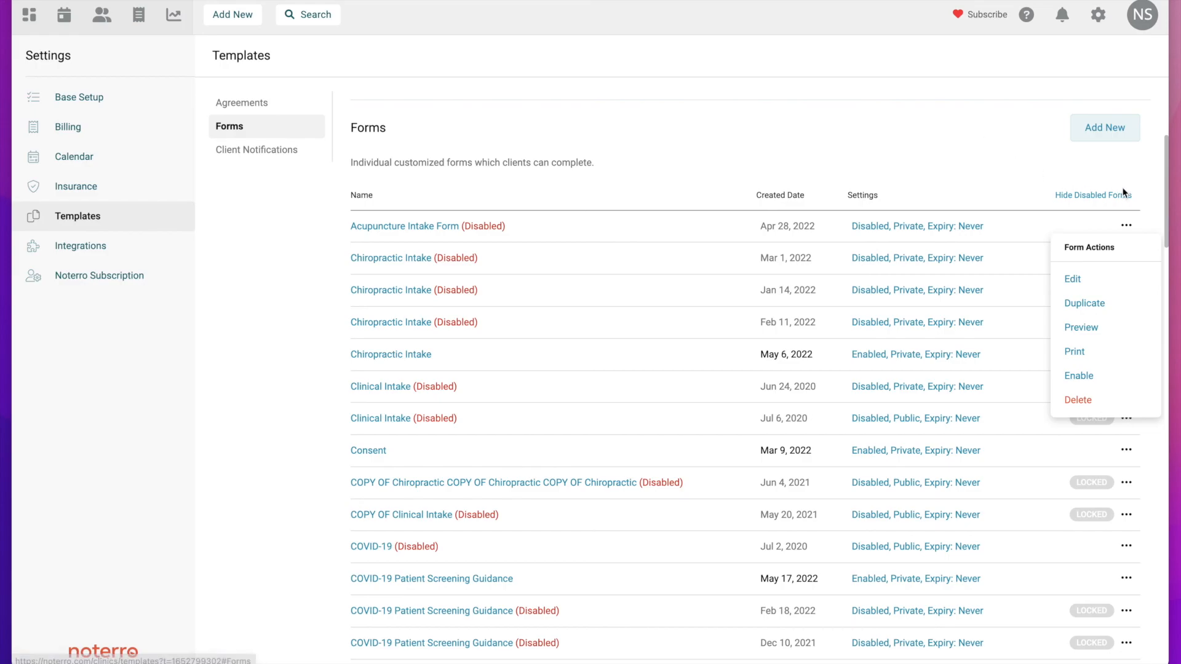
{"action": "left_click", "coordinate": [1097, 195]}
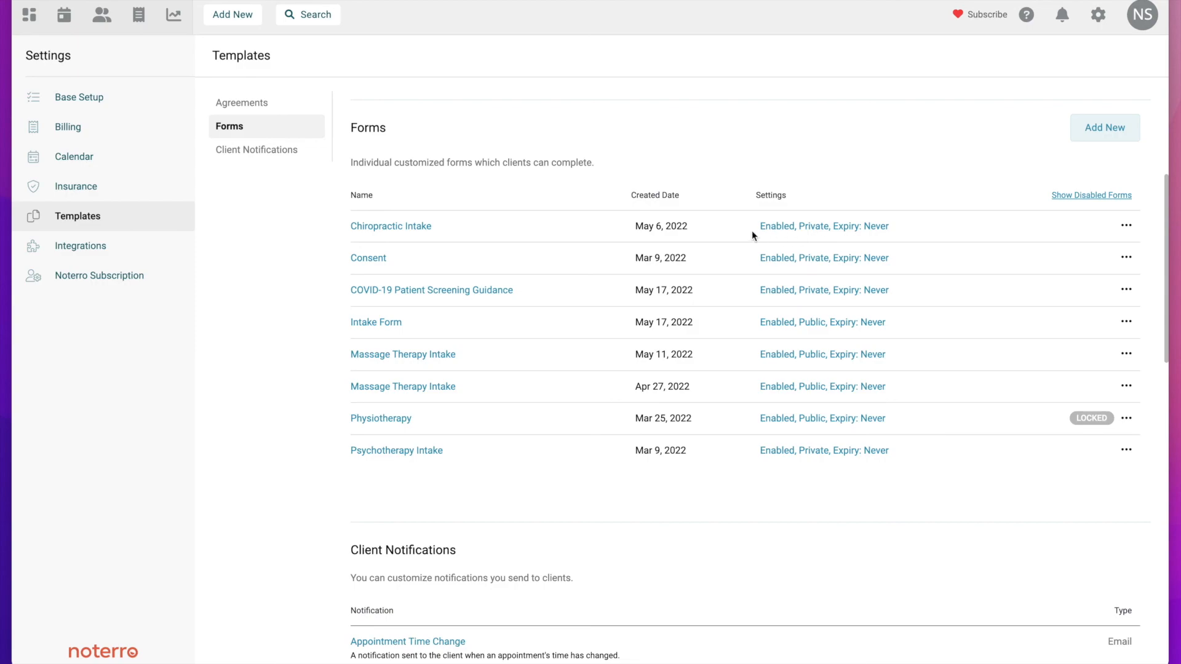
{"action": "scroll", "coordinate": [744, 232], "scroll_direction": "up", "scroll_amount": 4}
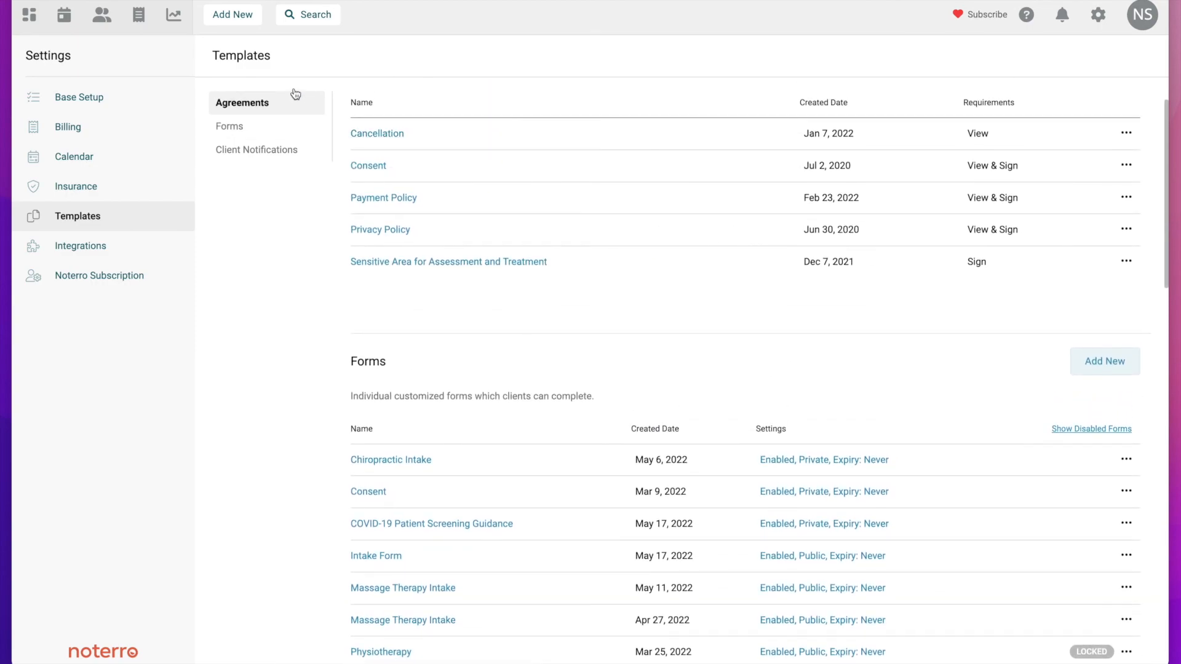